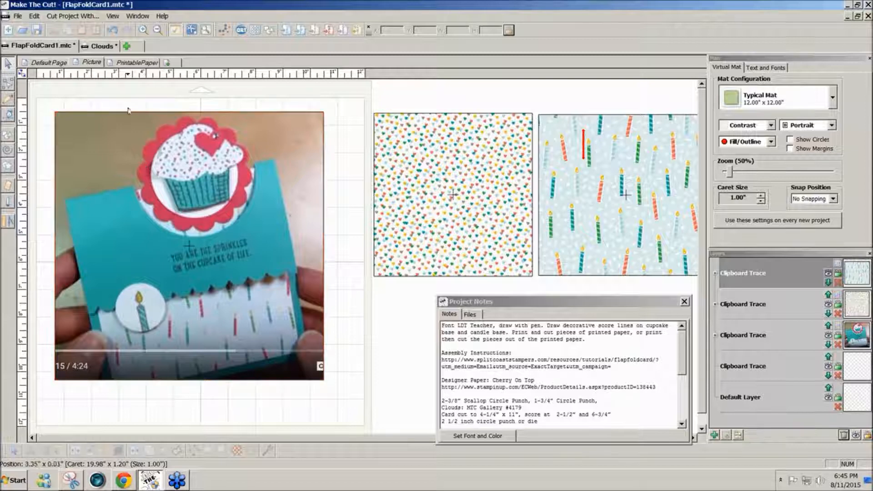
Start a new blank project and open the existing project RoseQuiltSampler.mtc from the Desktop.
{"action": "left_click", "coordinate": [127, 47]}
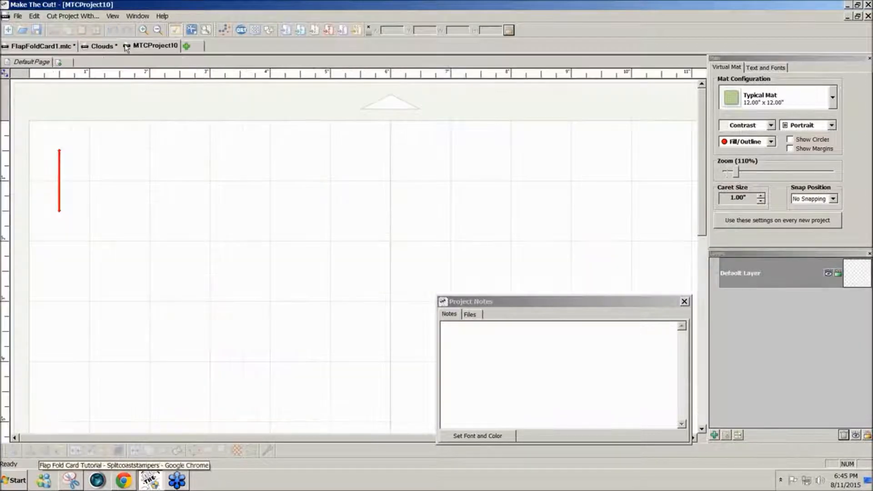
{"action": "left_click", "coordinate": [18, 16]}
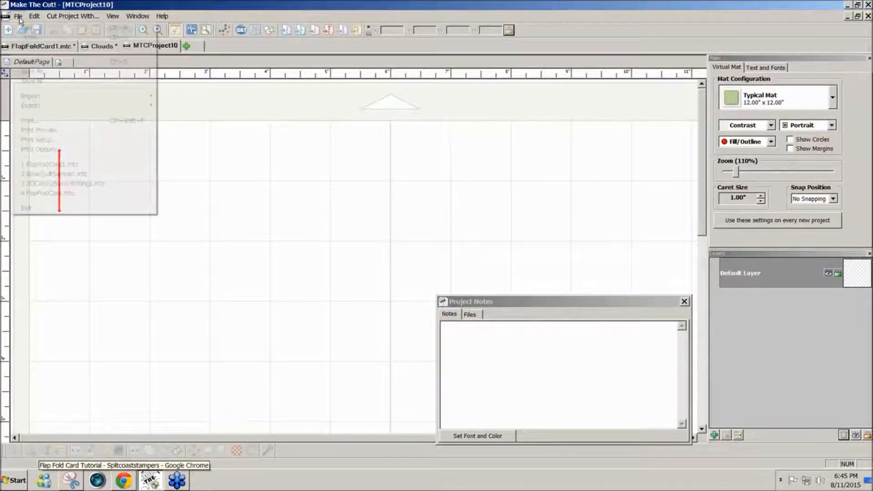
{"action": "mouse_move", "coordinate": [36, 97]}
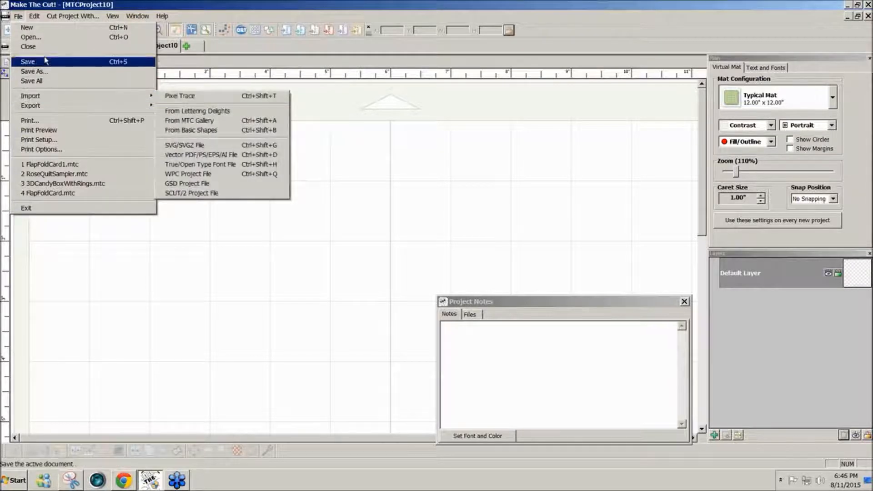
{"action": "left_click", "coordinate": [43, 38]}
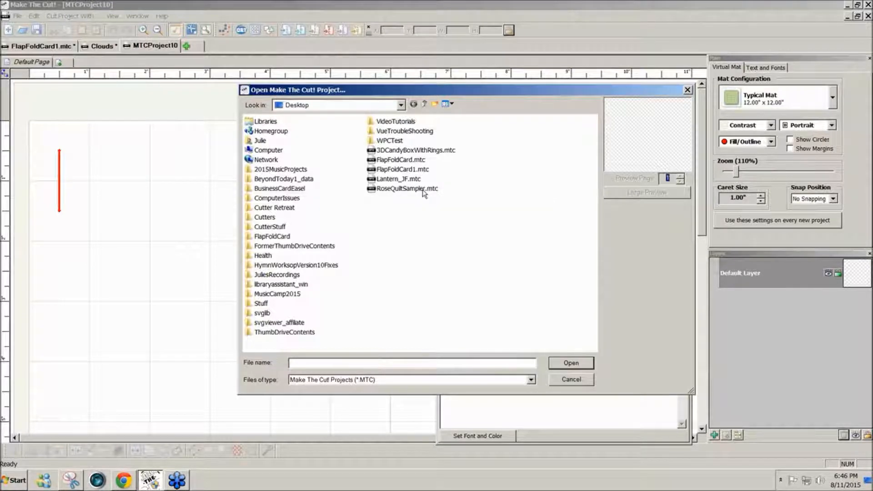
{"action": "left_click", "coordinate": [422, 190]}
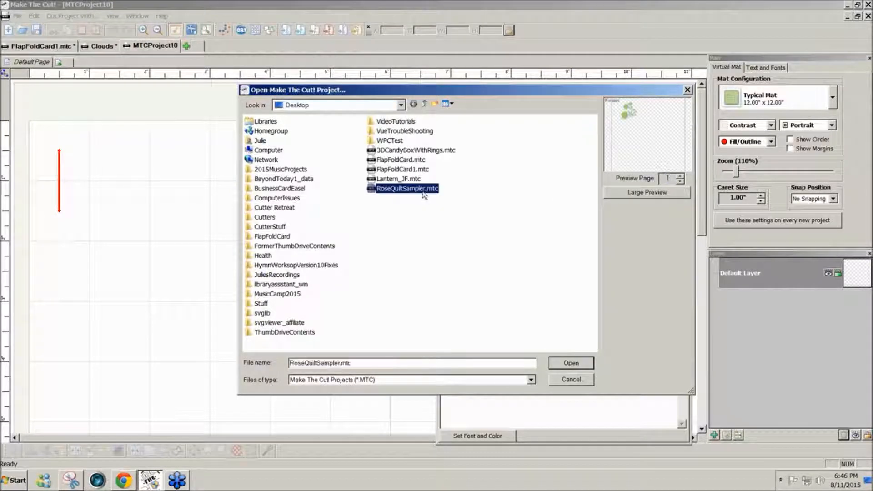
{"action": "left_click", "coordinate": [569, 363]}
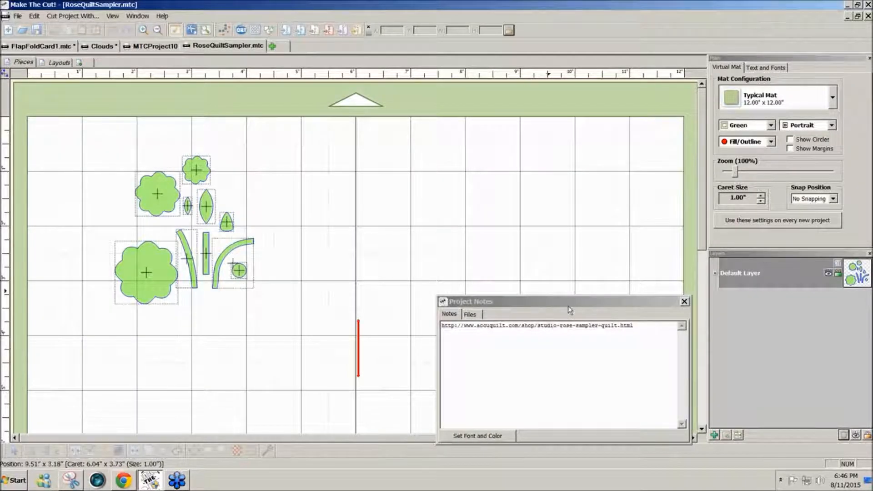
Examine the assembled flower block designs on the Layouts page of the rose quilt project.
{"action": "left_click_drag", "start_coordinate": [569, 308], "coordinate": [571, 297]}
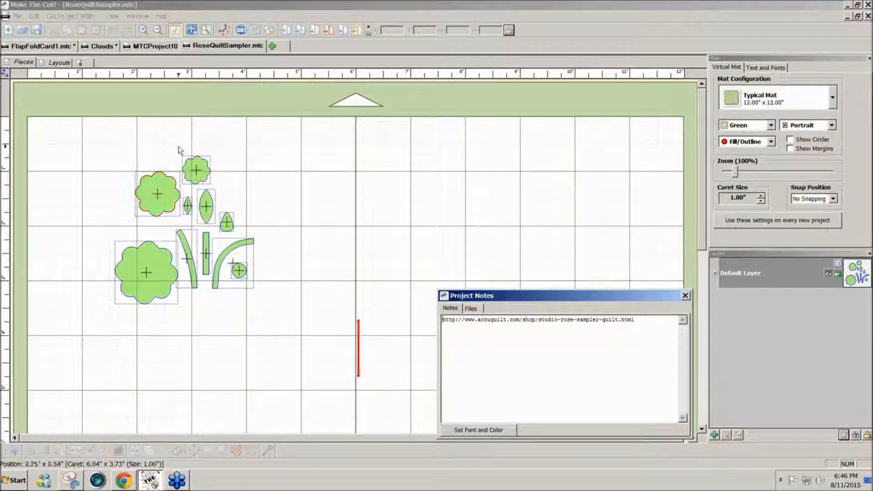
{"action": "left_click", "coordinate": [53, 66]}
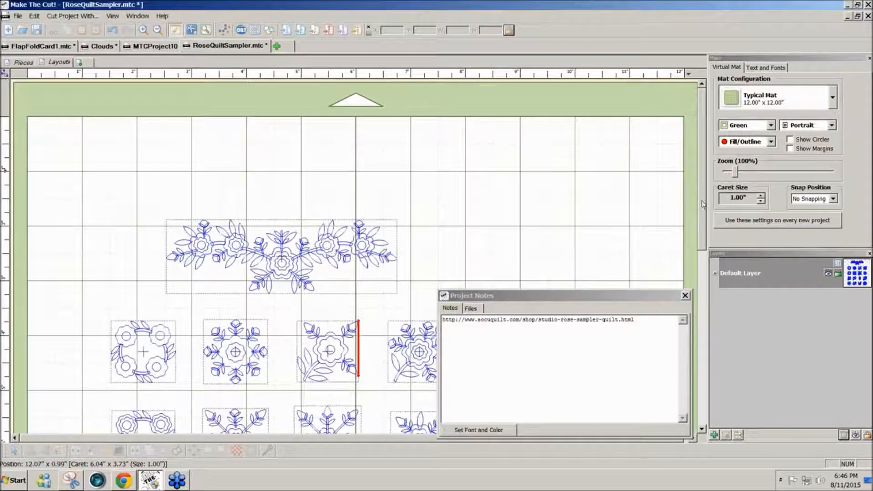
{"action": "left_click_drag", "start_coordinate": [702, 201], "coordinate": [702, 201]}
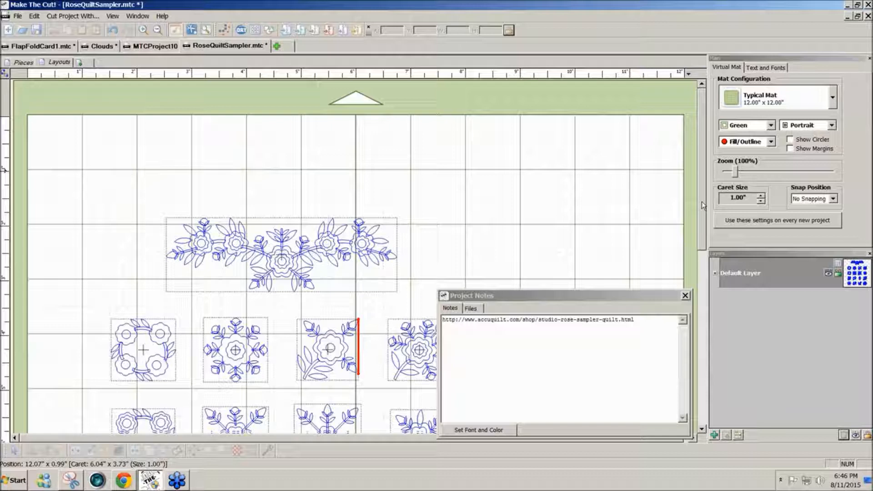
{"action": "left_click_drag", "start_coordinate": [702, 201], "coordinate": [694, 250]}
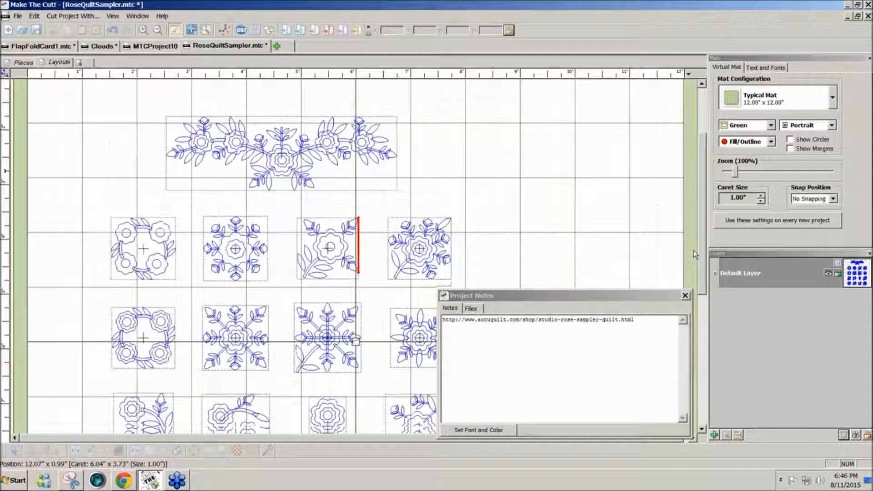
{"action": "left_click_drag", "start_coordinate": [694, 250], "coordinate": [701, 227]}
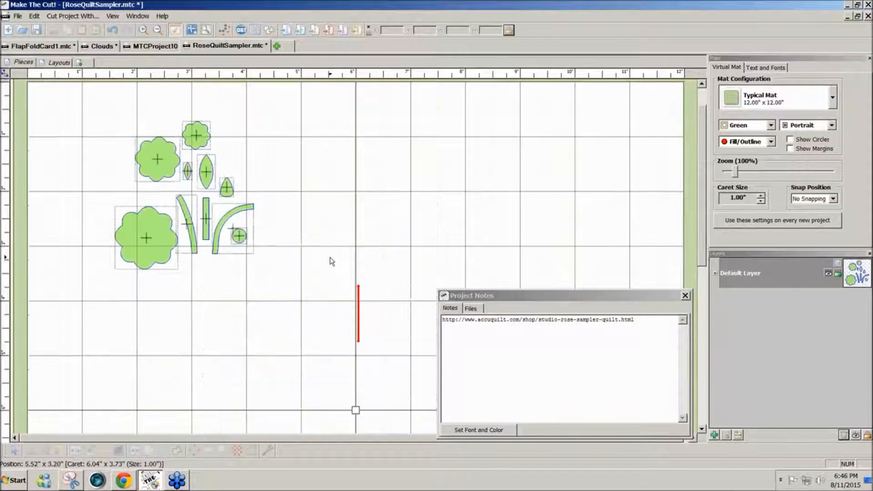
Select all the flower, leaf and stem shapes on the Pieces page and enlarge them together to about 3.31 by 3.54 inches.
{"action": "left_click_drag", "start_coordinate": [83, 104], "coordinate": [352, 314]}
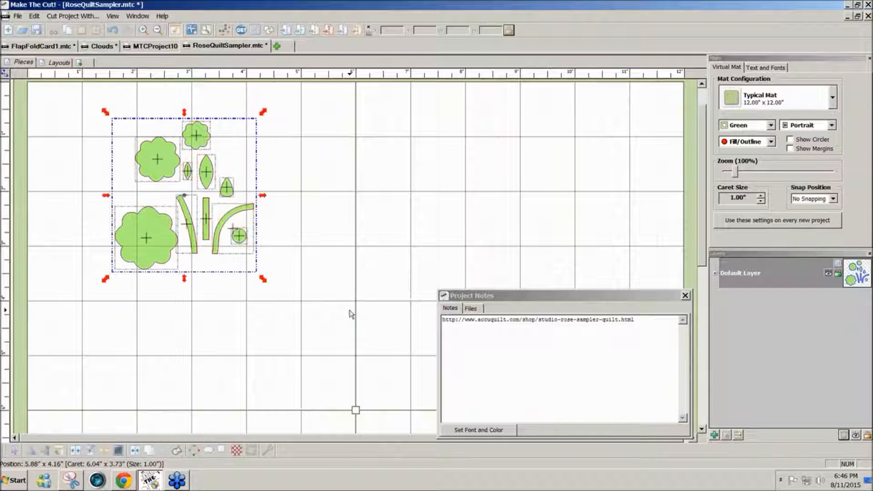
{"action": "left_click_drag", "start_coordinate": [264, 279], "coordinate": [371, 328]}
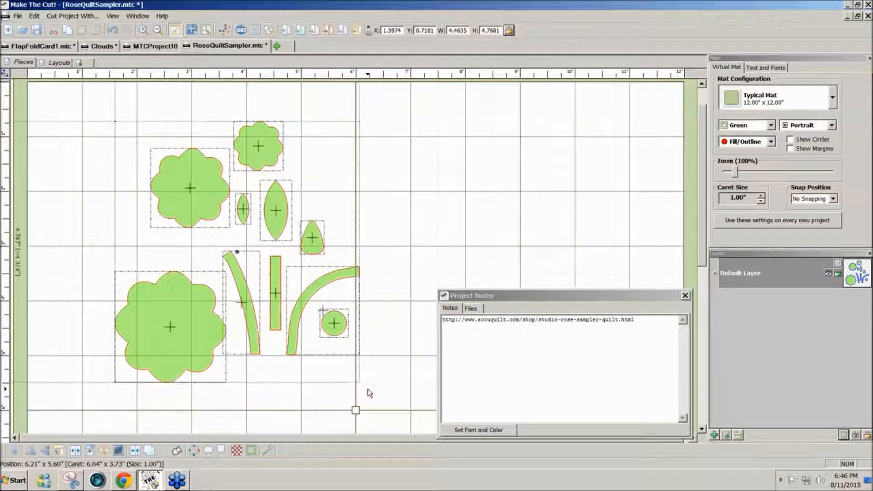
{"action": "left_click_drag", "start_coordinate": [369, 392], "coordinate": [305, 324]}
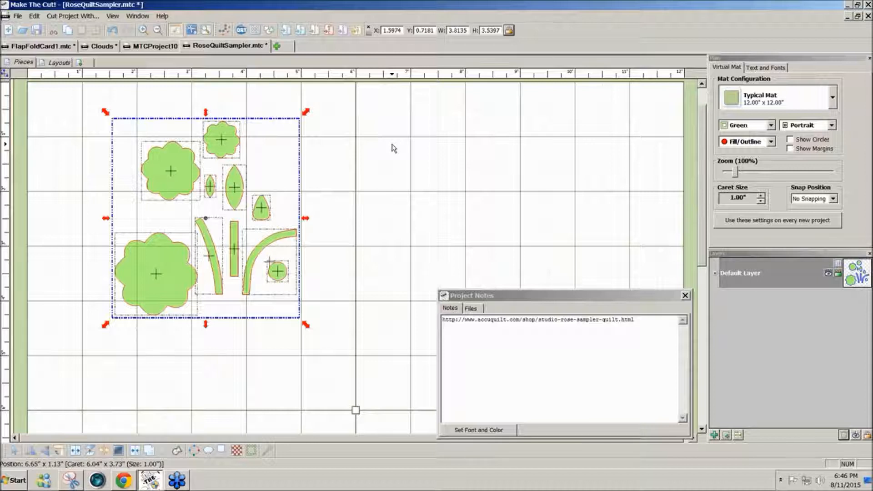
{"action": "key", "text": "Escape"}
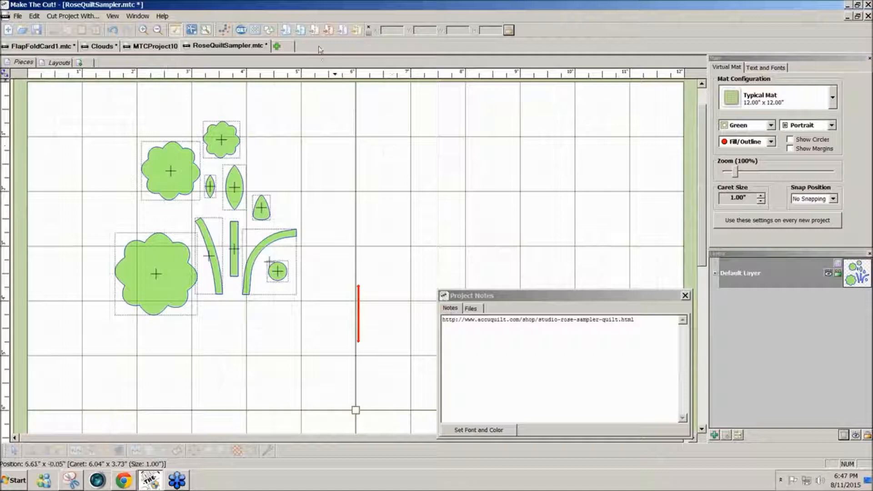
Preview both pages of studio-rose-sampler_1.pdf and import page 1 with Import Strokes and Fills.
{"action": "left_click", "coordinate": [301, 31]}
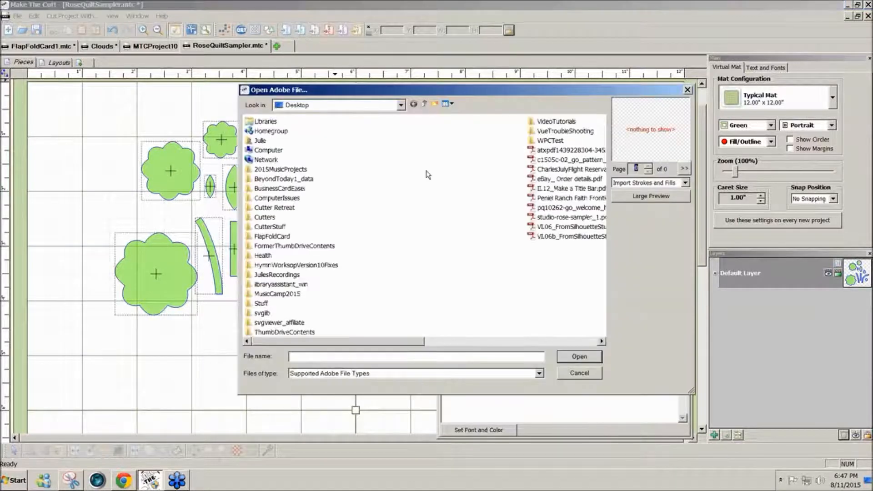
{"action": "left_click", "coordinate": [602, 342]}
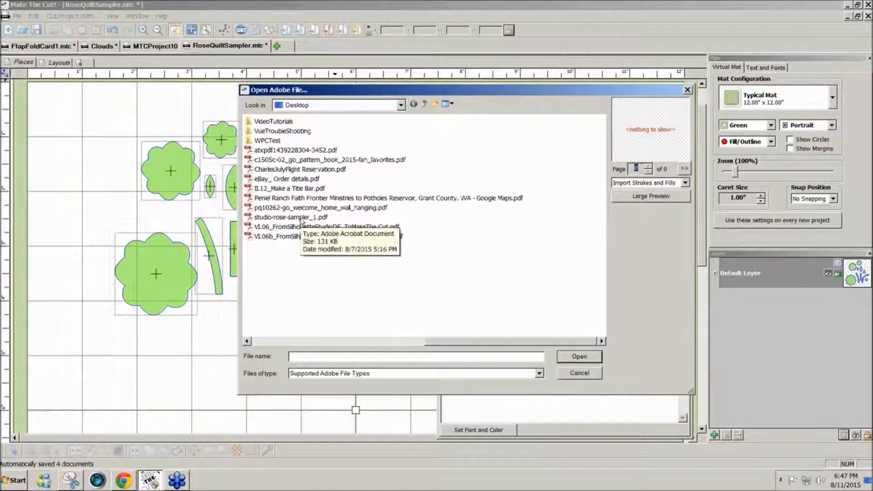
{"action": "left_click", "coordinate": [291, 217]}
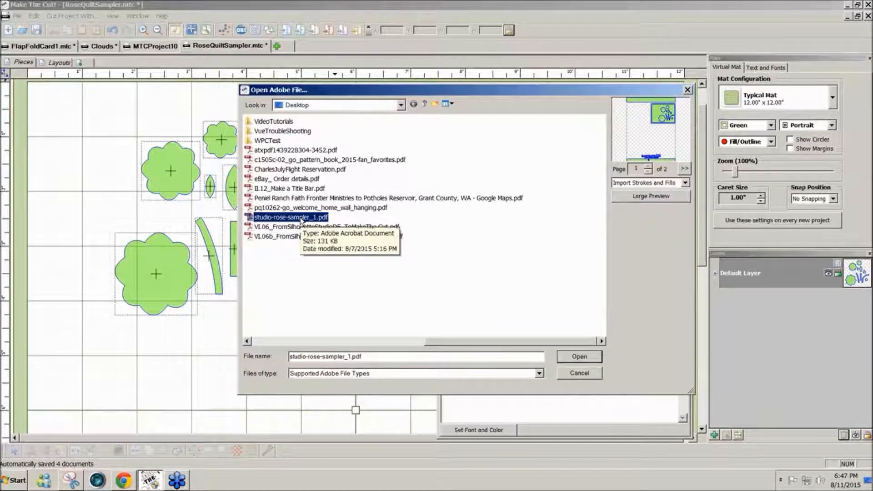
{"action": "left_click_drag", "start_coordinate": [349, 93], "coordinate": [419, 93]}
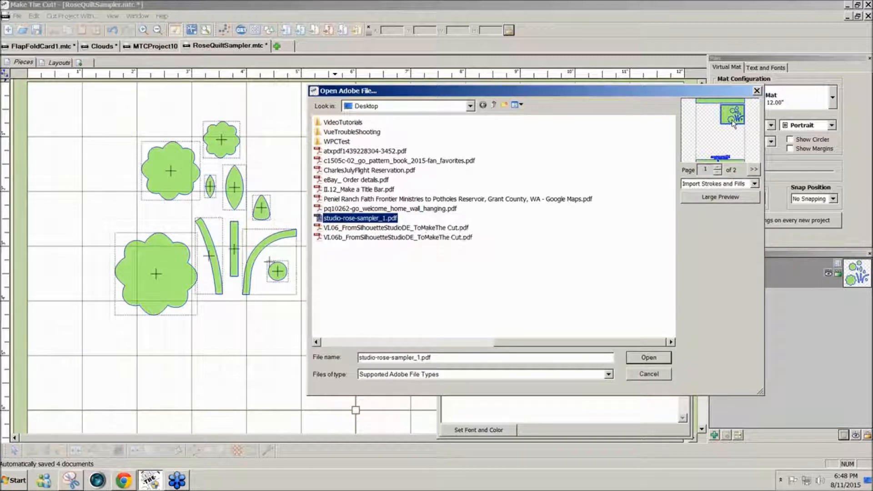
{"action": "left_click", "coordinate": [718, 169]}
{"action": "left_click", "coordinate": [718, 168]}
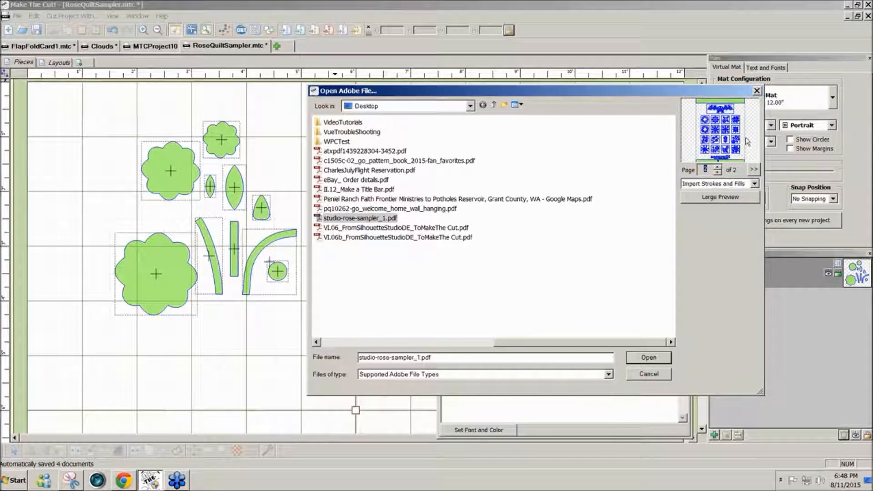
{"action": "left_click", "coordinate": [717, 173]}
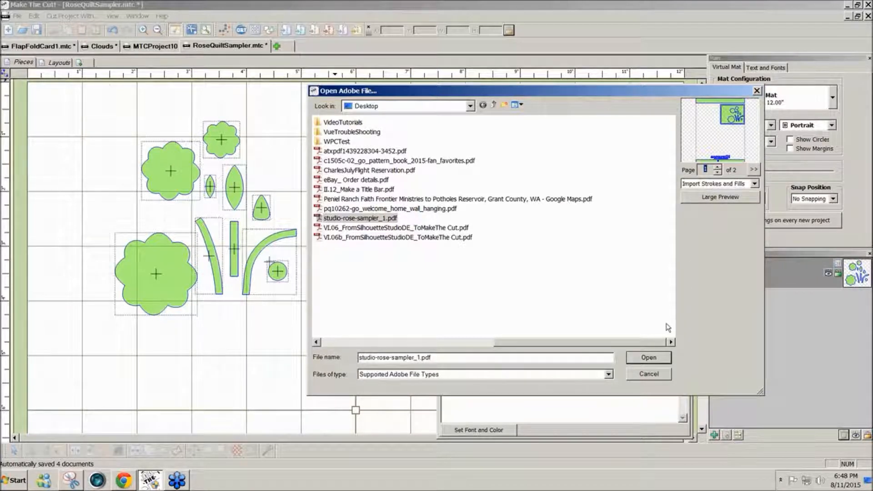
{"action": "left_click", "coordinate": [637, 359]}
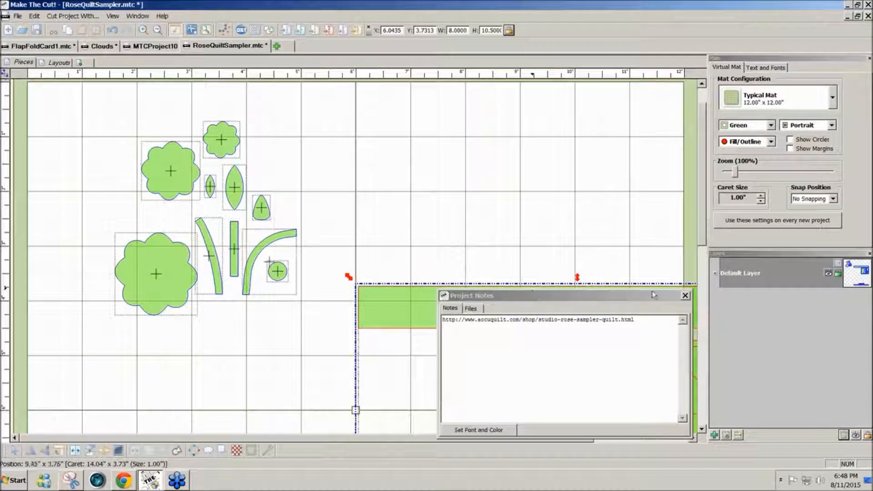
Close the project notes and move the imported PDF artwork onto the mat at about X 3.24, Y 0.10.
{"action": "left_click", "coordinate": [685, 295]}
{"action": "left_click_drag", "start_coordinate": [576, 311], "coordinate": [425, 113]}
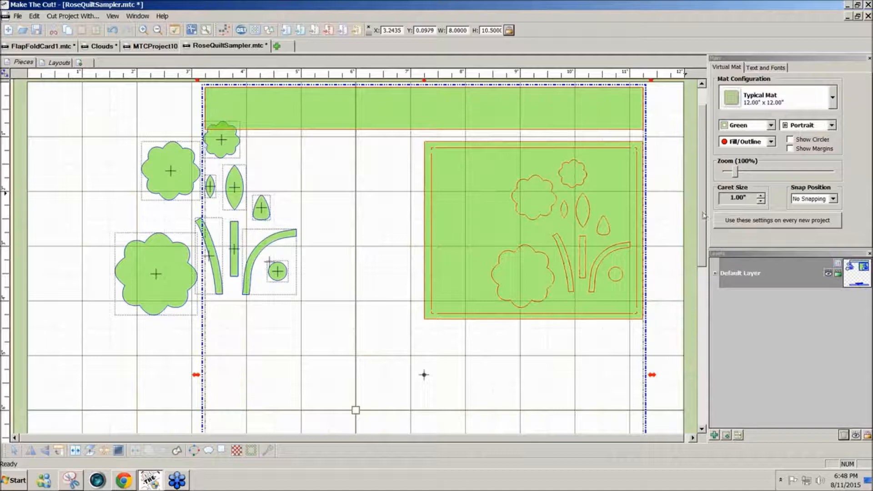
{"action": "scroll", "coordinate": [694, 265], "scroll_direction": "down", "scroll_amount": 5}
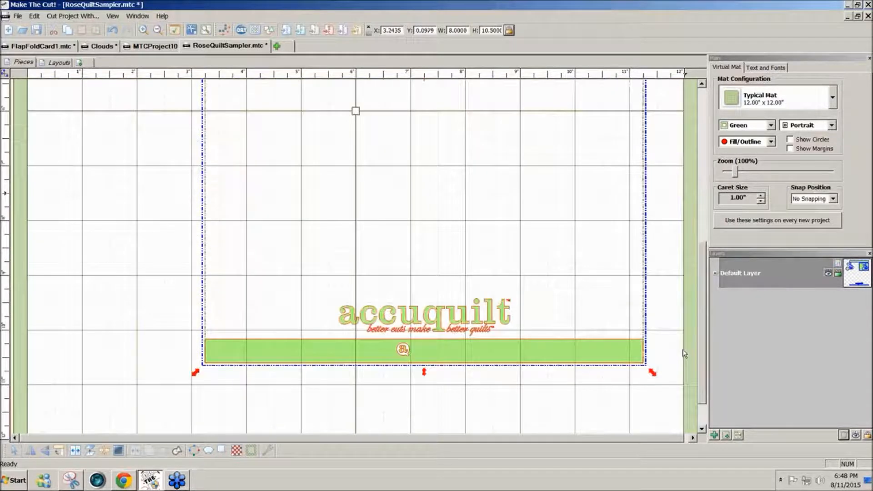
{"action": "scroll", "coordinate": [683, 349], "scroll_direction": "up", "scroll_amount": 5}
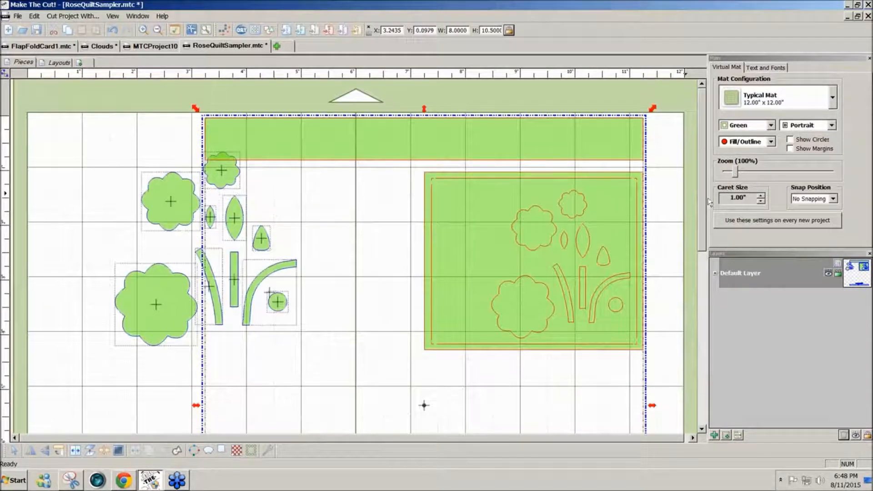
{"action": "scroll", "coordinate": [709, 202], "scroll_direction": "down", "scroll_amount": 1}
{"action": "scroll", "coordinate": [708, 208], "scroll_direction": "up", "scroll_amount": 1}
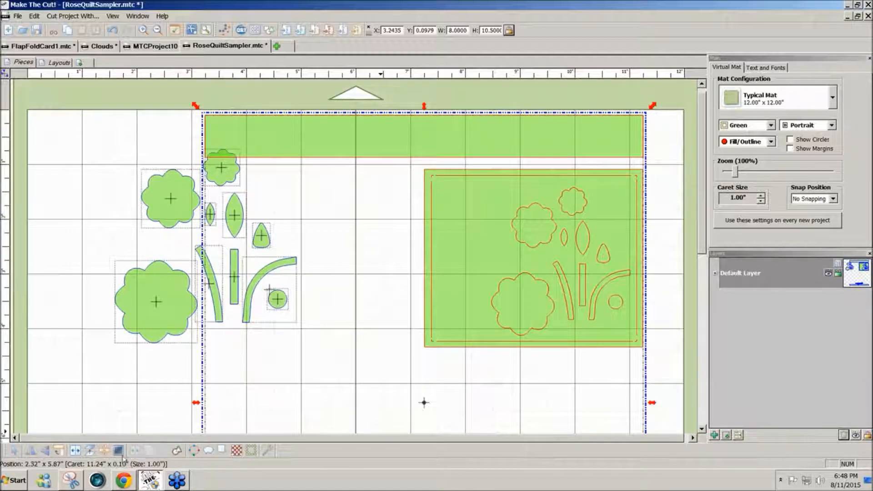
Split the imported PDF artwork into separate shapes and delete the wide banner across its top.
{"action": "left_click", "coordinate": [78, 453]}
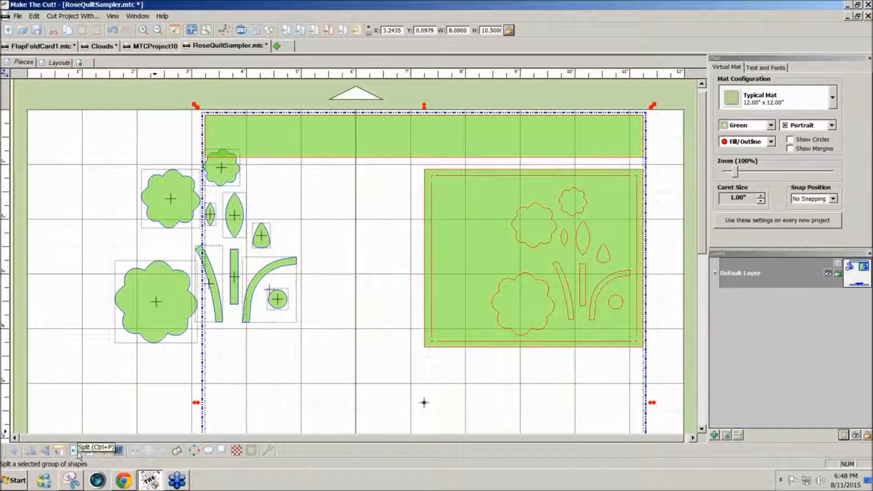
{"action": "left_click", "coordinate": [58, 223]}
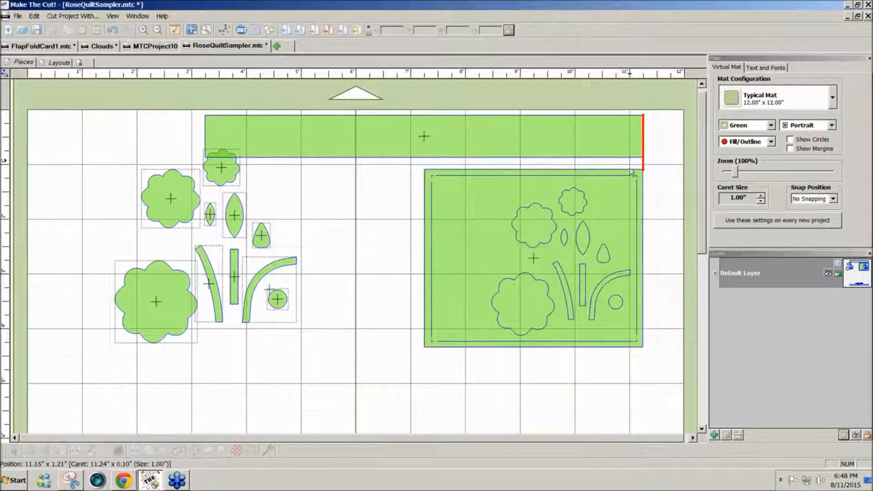
{"action": "left_click", "coordinate": [626, 150]}
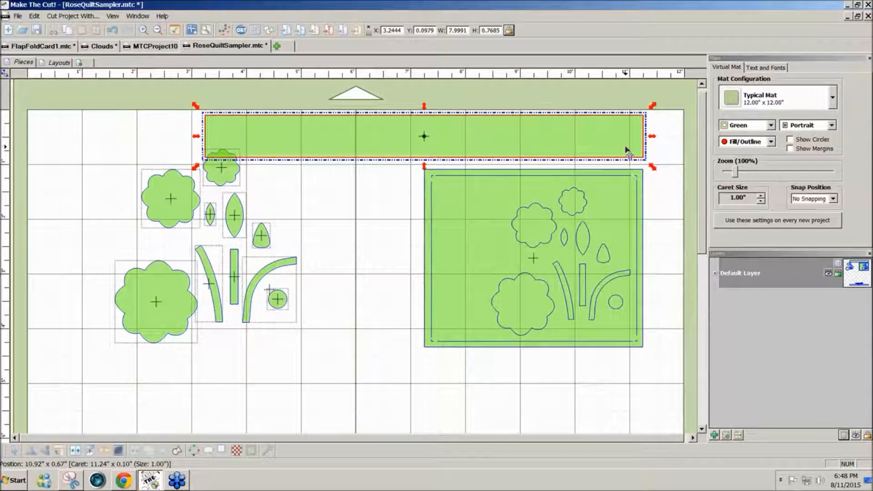
{"action": "key", "text": "Delete"}
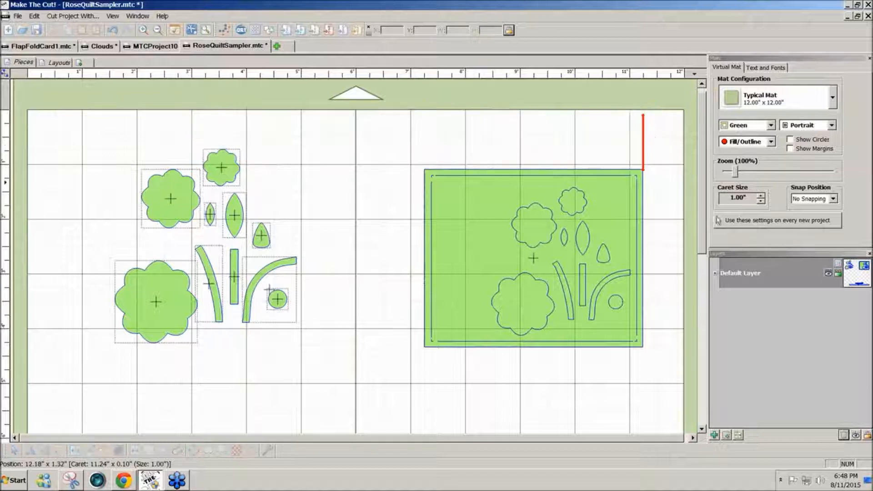
Delete the accuquilt logo, tagline and footer bar at the bottom of the imported page.
{"action": "scroll", "coordinate": [704, 229], "scroll_direction": "down", "scroll_amount": 10}
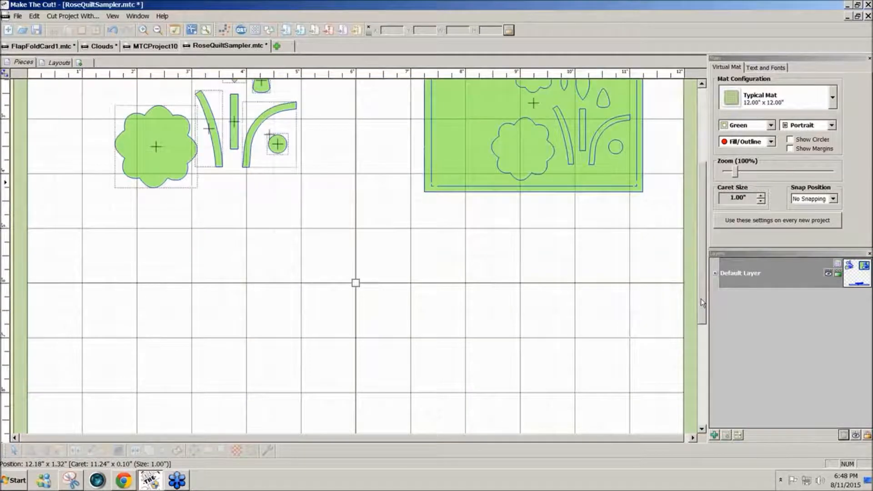
{"action": "left_click_drag", "start_coordinate": [166, 246], "coordinate": [704, 253]}
{"action": "key", "text": "Delete"}
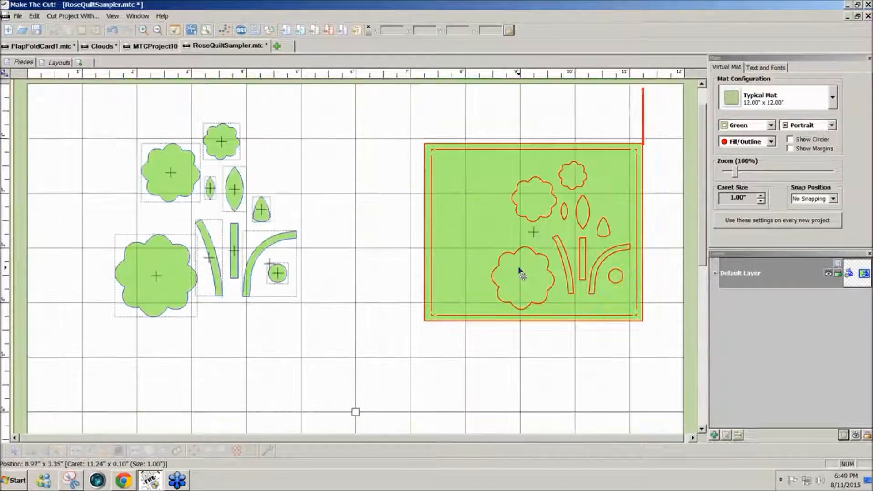
Separate the green background rectangle from the imported piece outlines and delete it.
{"action": "left_click", "coordinate": [521, 270]}
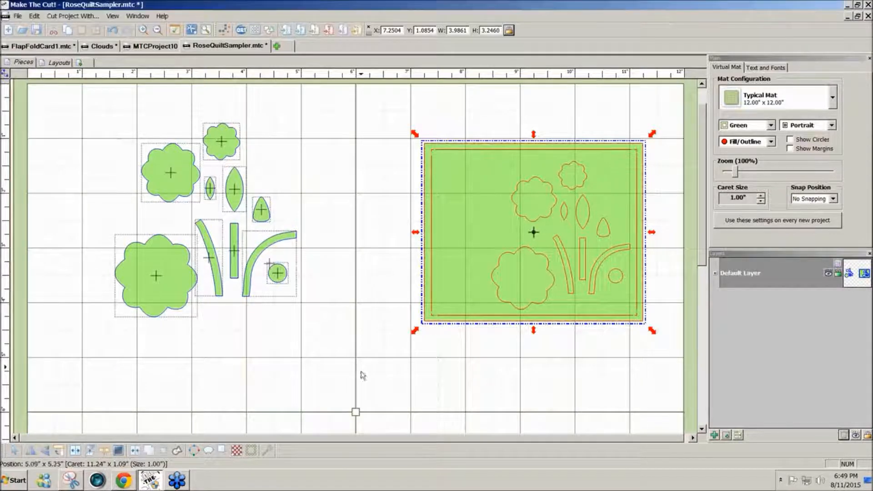
{"action": "left_click", "coordinate": [351, 359]}
{"action": "left_click_drag", "start_coordinate": [430, 317], "coordinate": [378, 431]}
{"action": "key", "text": "Delete"}
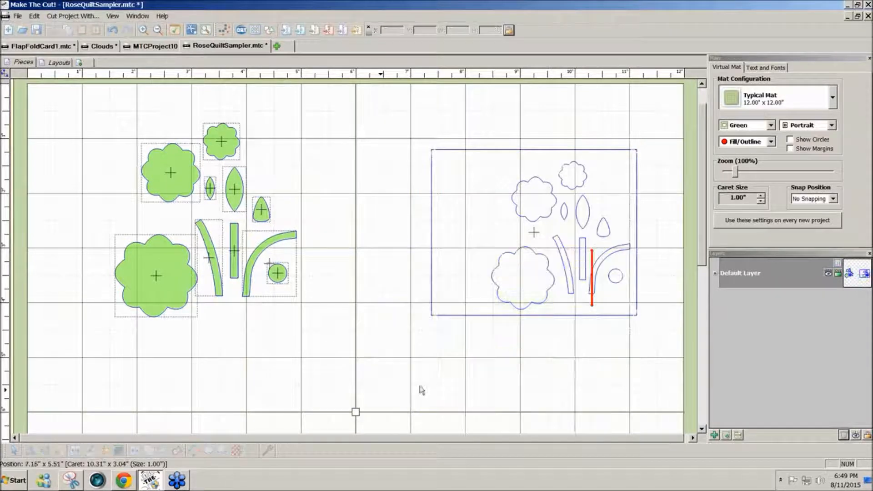
Split the framed outline artwork on the mat into separate shapes.
{"action": "left_click", "coordinate": [465, 316]}
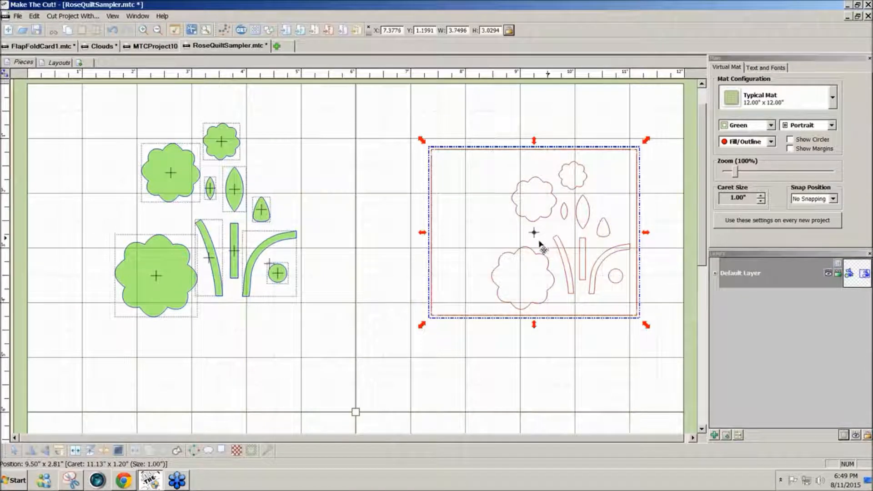
{"action": "left_click", "coordinate": [75, 451]}
{"action": "left_click", "coordinate": [395, 363]}
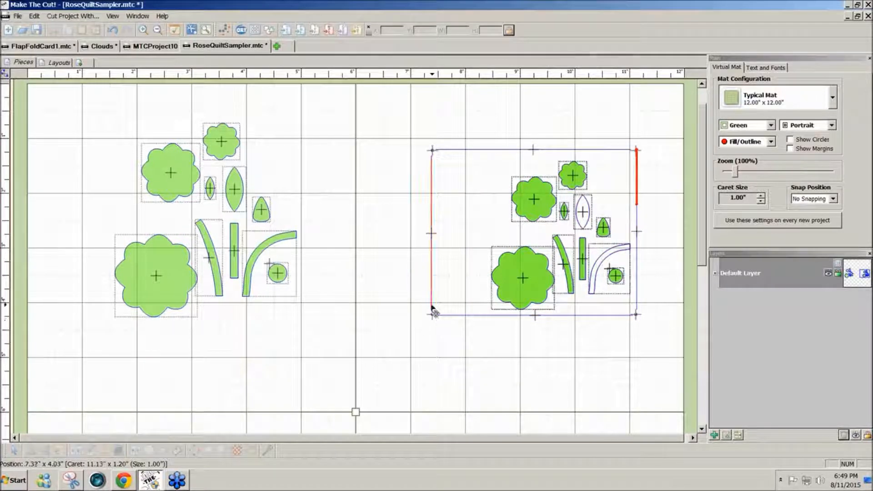
Delete the four frame lines surrounding the imported appliqué pieces.
{"action": "left_click", "coordinate": [432, 311]}
{"action": "key", "text": "Delete"}
{"action": "left_click_drag", "start_coordinate": [408, 124], "coordinate": [743, 164]}
{"action": "key", "text": "Delete"}
{"action": "left_click_drag", "start_coordinate": [630, 129], "coordinate": [657, 352]}
{"action": "key", "text": "Delete"}
{"action": "left_click", "coordinate": [476, 315]}
{"action": "key", "text": "Delete"}
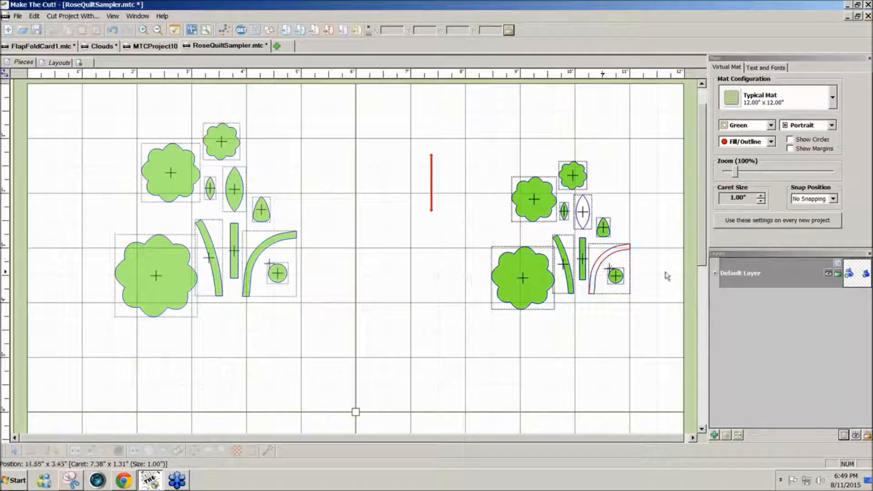
Examine the nodes of the unfilled leaf and arched stem in node editing mode.
{"action": "left_click", "coordinate": [734, 171]}
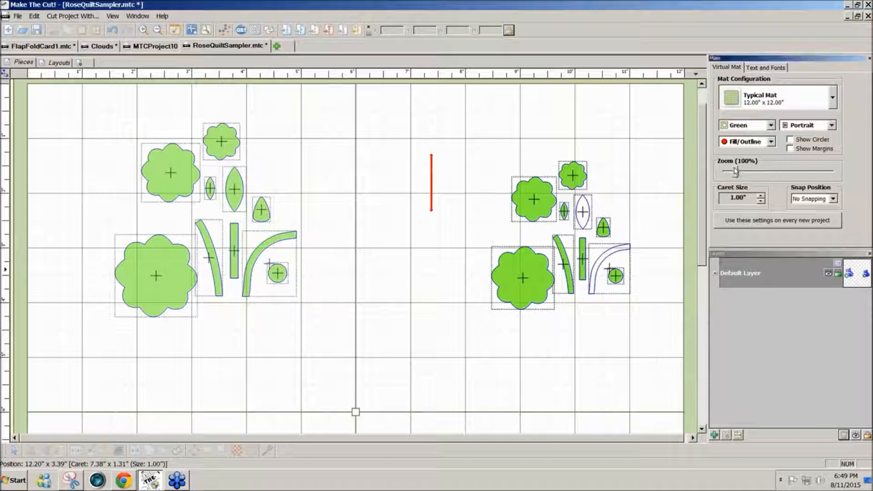
{"action": "left_click_drag", "start_coordinate": [734, 169], "coordinate": [738, 171]}
{"action": "left_click_drag", "start_coordinate": [511, 441], "coordinate": [670, 439]}
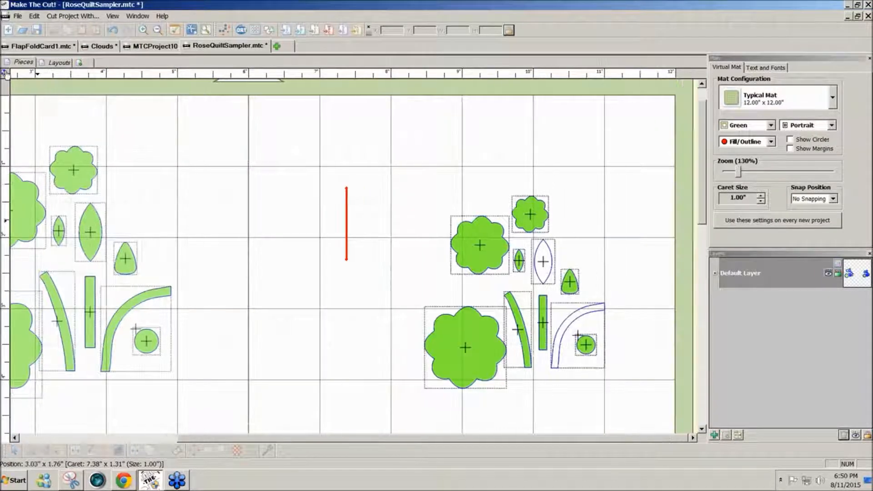
{"action": "left_click", "coordinate": [6, 74]}
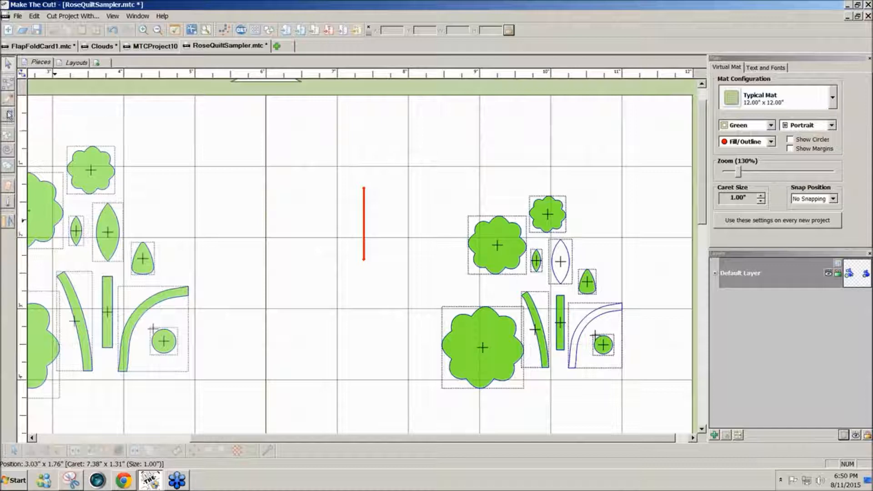
{"action": "left_click", "coordinate": [9, 115]}
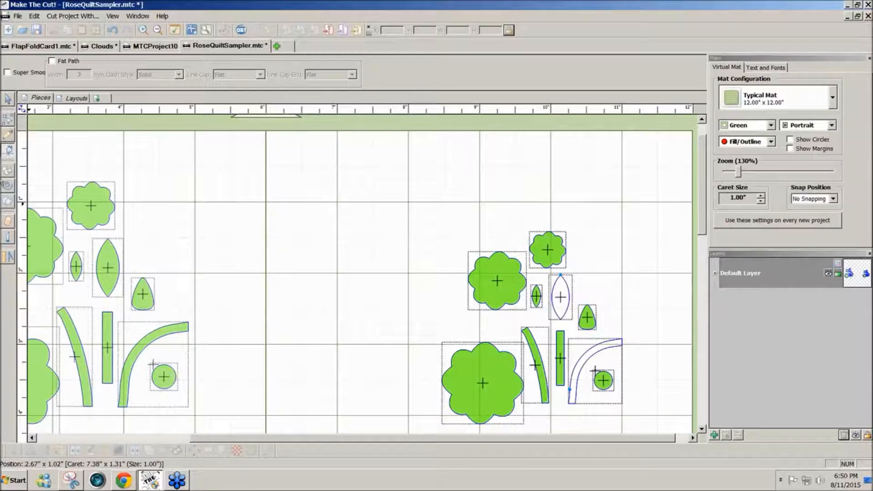
{"action": "left_click", "coordinate": [9, 102]}
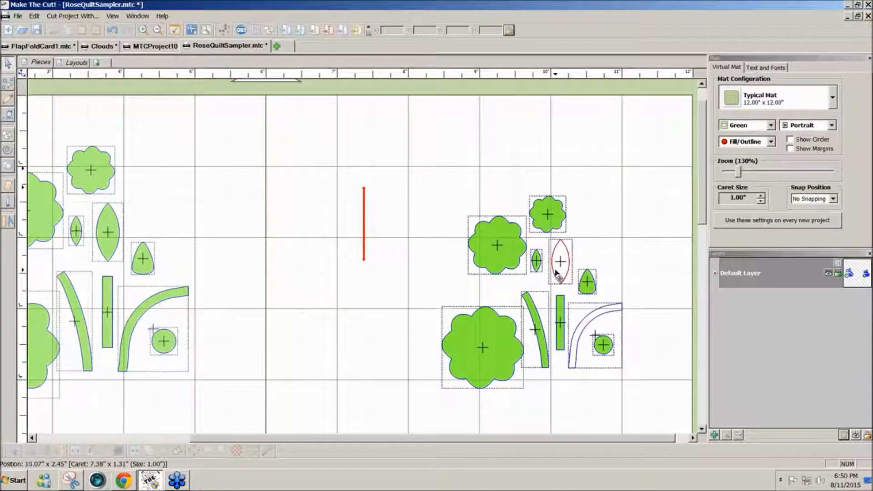
Join the unfilled leaf and arched stem and apply Fuse n' Weld to close their open paths.
{"action": "left_click", "coordinate": [556, 272]}
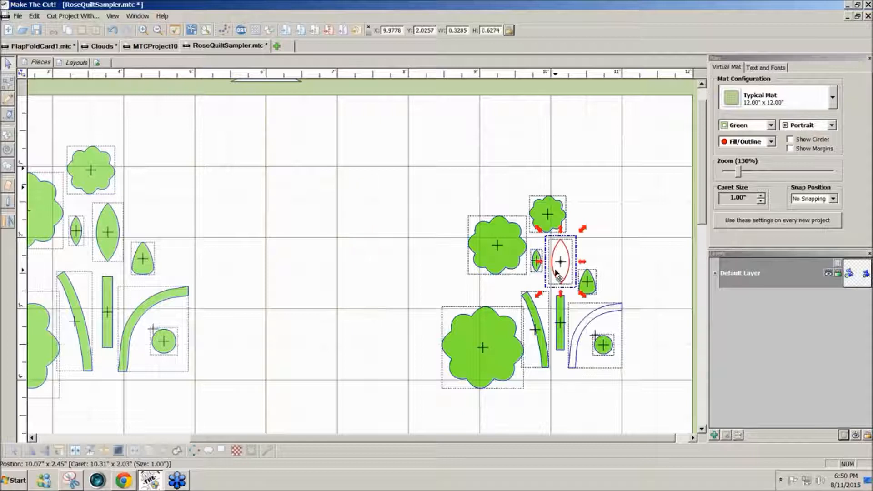
{"action": "left_click", "coordinate": [608, 311], "text": "shift"}
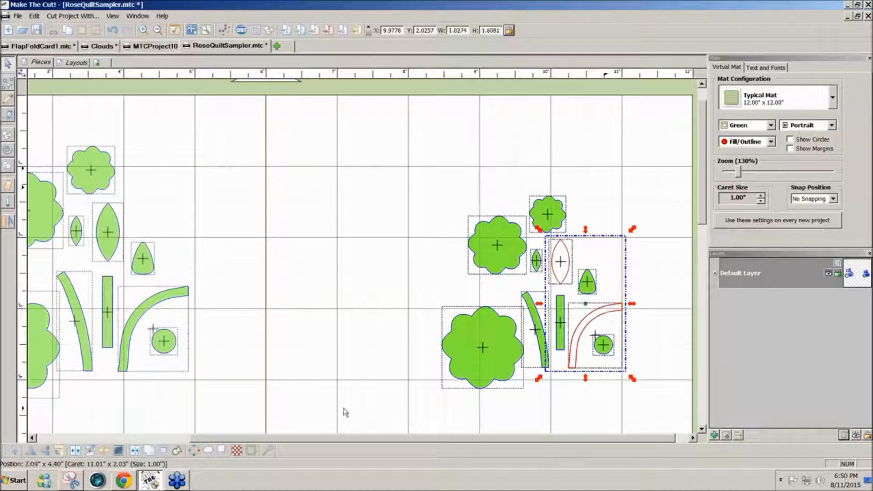
{"action": "left_click", "coordinate": [135, 455]}
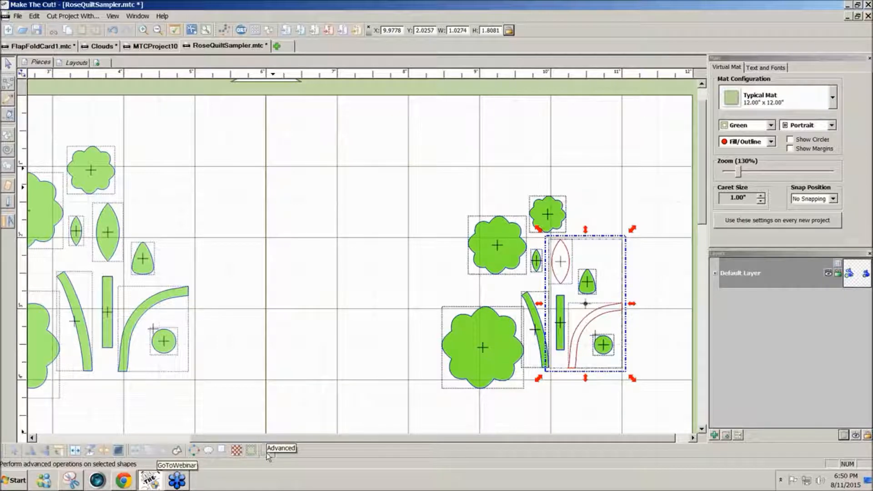
{"action": "left_click", "coordinate": [266, 452]}
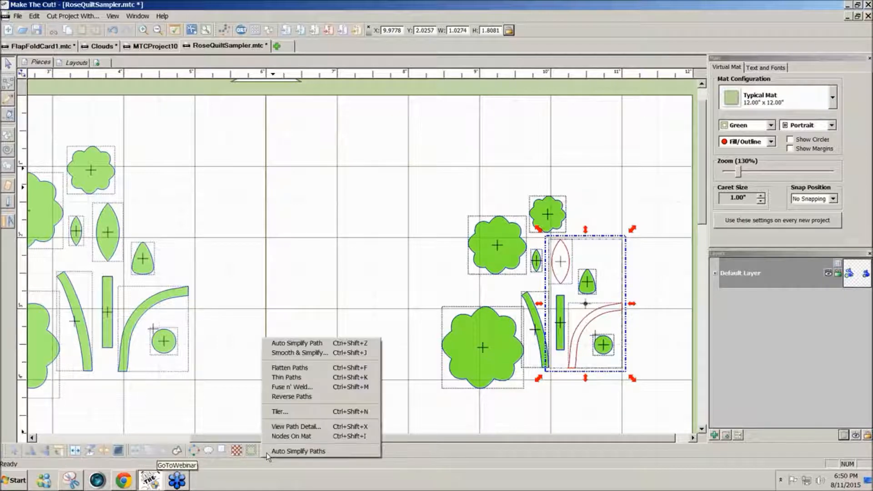
{"action": "left_click", "coordinate": [271, 390]}
{"action": "left_click", "coordinate": [441, 251]}
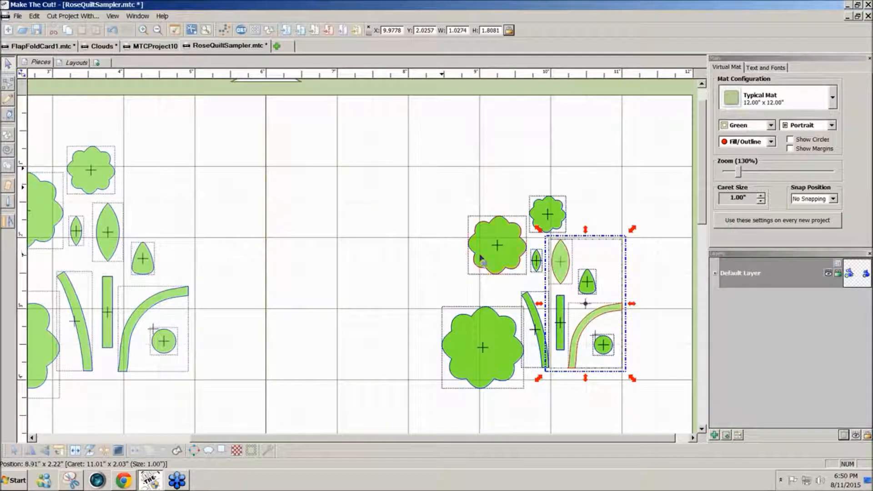
{"action": "left_click", "coordinate": [663, 321]}
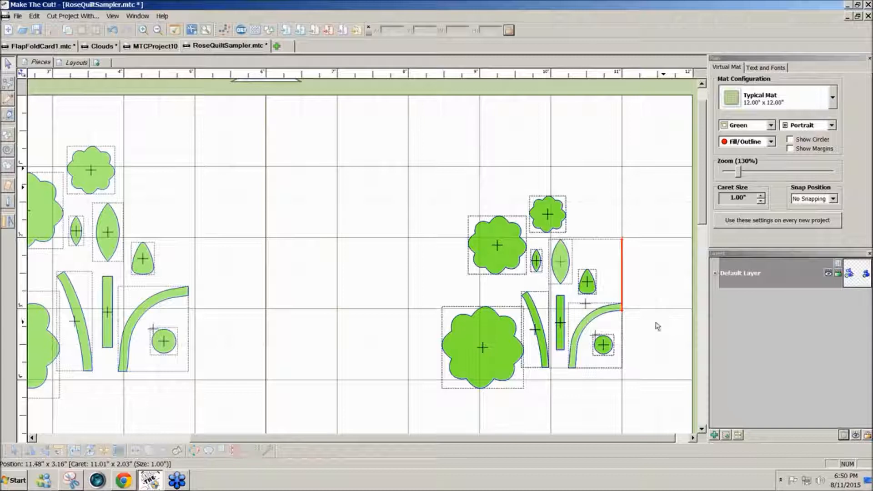
Delete the duplicate copies of the three flower pieces in the imported set.
{"action": "left_click", "coordinate": [498, 260]}
{"action": "left_click", "coordinate": [498, 260]}
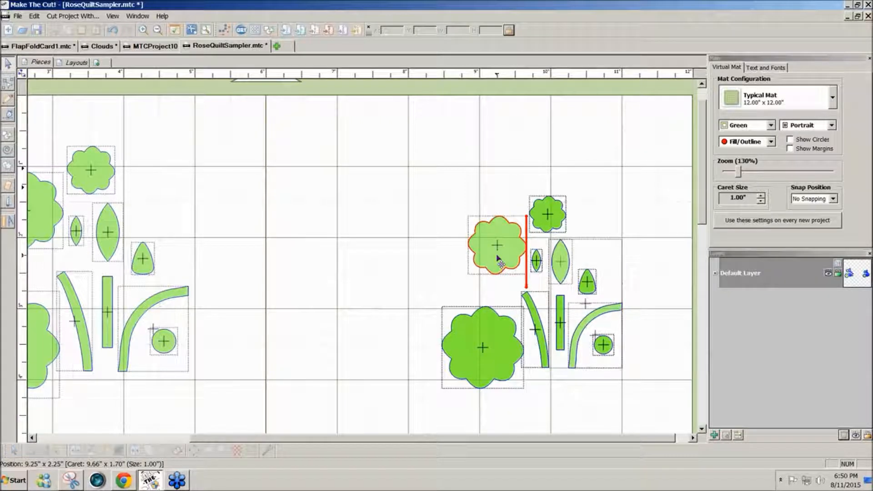
{"action": "left_click", "coordinate": [545, 222]}
{"action": "key", "text": "Delete"}
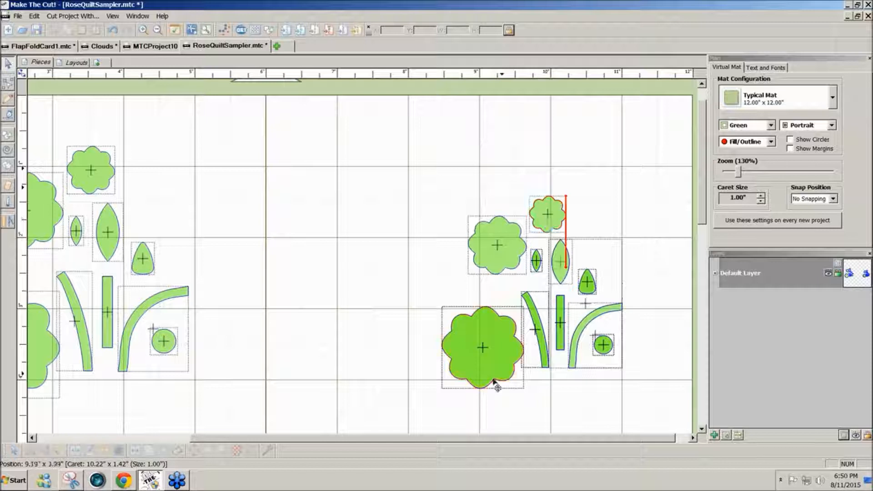
{"action": "left_click", "coordinate": [494, 365]}
{"action": "key", "text": "Delete"}
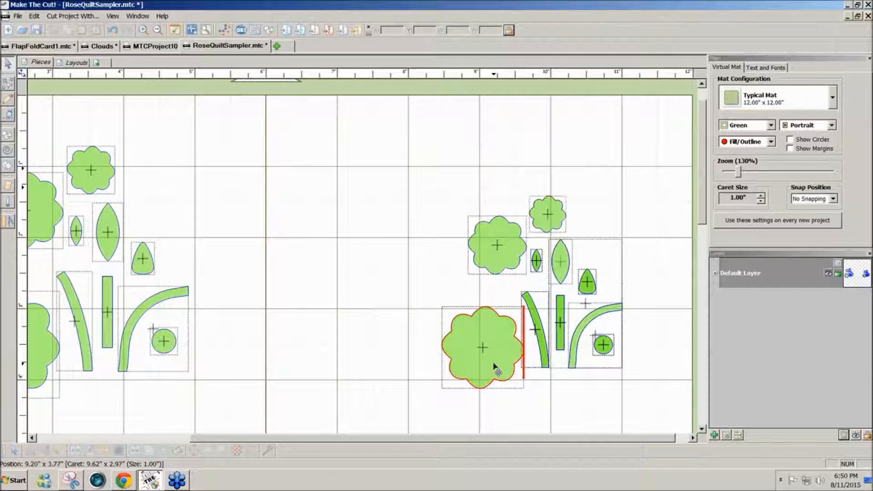
Delete the duplicate copies of the small leaf, the narrow curved stem and the straight stem.
{"action": "left_click", "coordinate": [537, 264]}
{"action": "left_click", "coordinate": [537, 327]}
{"action": "key", "text": "Delete"}
{"action": "left_click", "coordinate": [561, 325]}
{"action": "key", "text": "Delete"}
Try to delete the top copy of the joined leaf and arched stem, and undo that deletion.
{"action": "left_click", "coordinate": [584, 326]}
{"action": "key", "text": "Delete"}
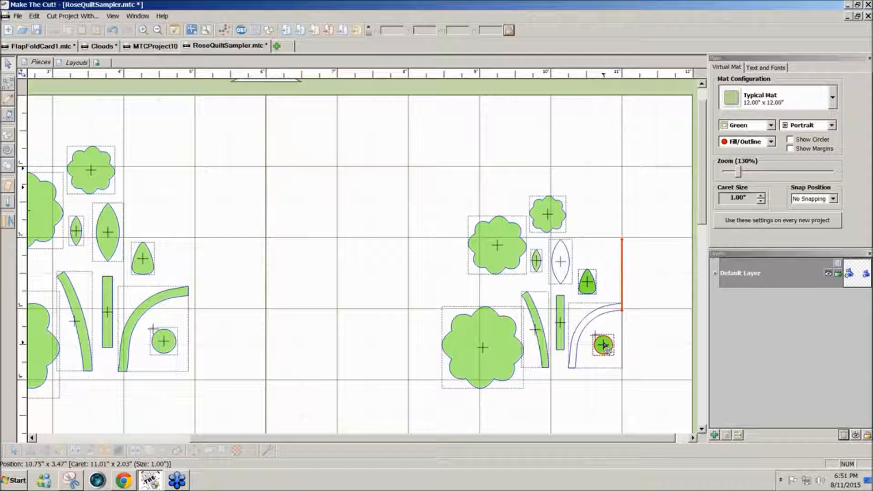
{"action": "key", "text": "ctrl+z"}
Delete the duplicate copies of the small circle and the teardrop piece.
{"action": "left_click", "coordinate": [604, 346]}
{"action": "key", "text": "Delete"}
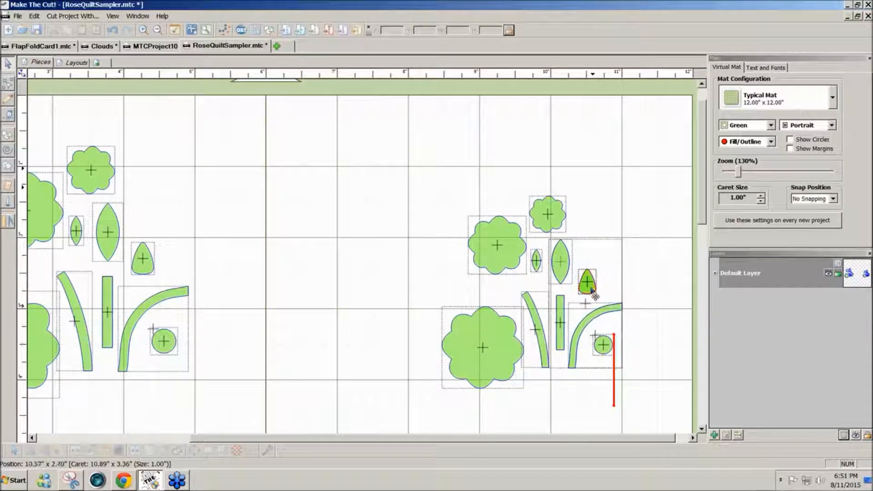
Move the welded leaf and arched stem aside, delete the duplicate outlines beneath them, and return the welded pair to its place.
{"action": "left_click", "coordinate": [596, 315]}
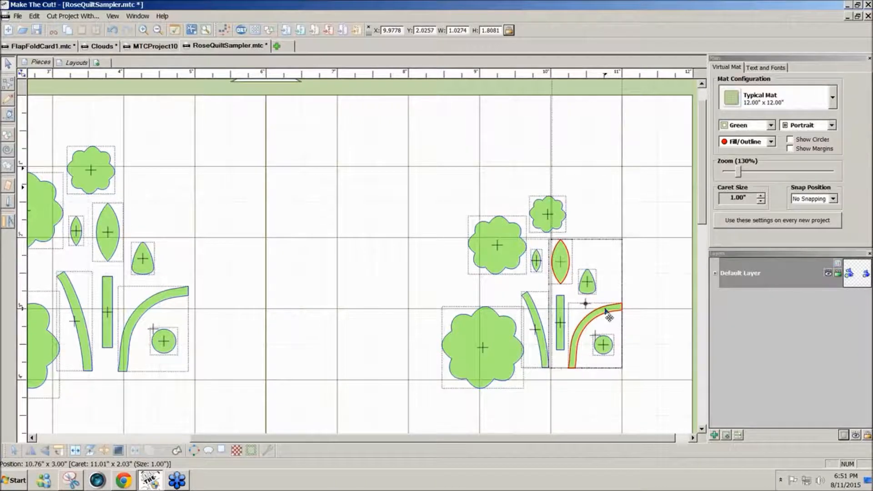
{"action": "left_click_drag", "start_coordinate": [605, 312], "coordinate": [673, 302]}
{"action": "left_click", "coordinate": [582, 326]}
{"action": "key", "text": "Delete"}
{"action": "left_click", "coordinate": [557, 264]}
{"action": "key", "text": "Delete"}
{"action": "left_click_drag", "start_coordinate": [623, 255], "coordinate": [564, 259]}
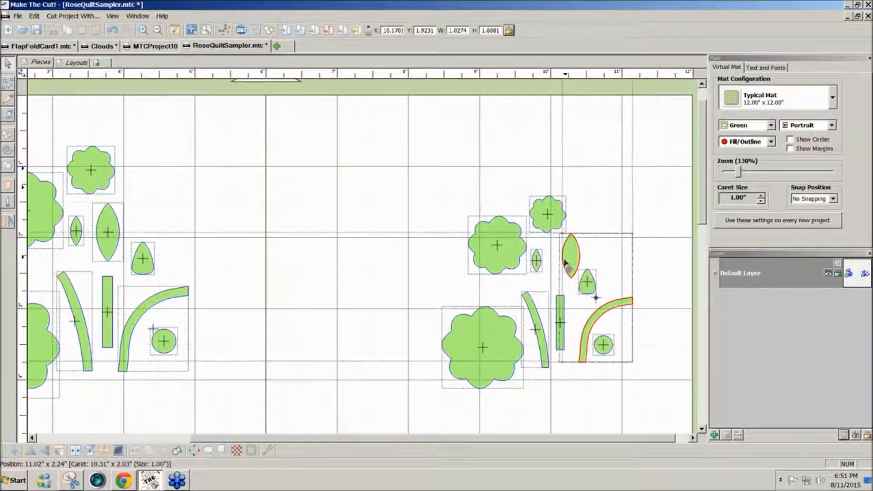
{"action": "left_click", "coordinate": [551, 383]}
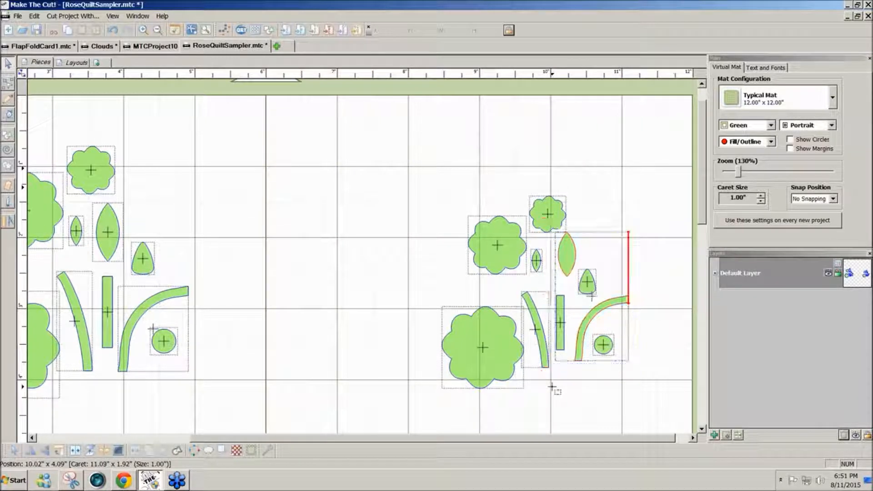
Compare the import modes for page 1 of studio-rose-sampler_1.pdf and import it with Import Strokes Only.
{"action": "left_click", "coordinate": [300, 31]}
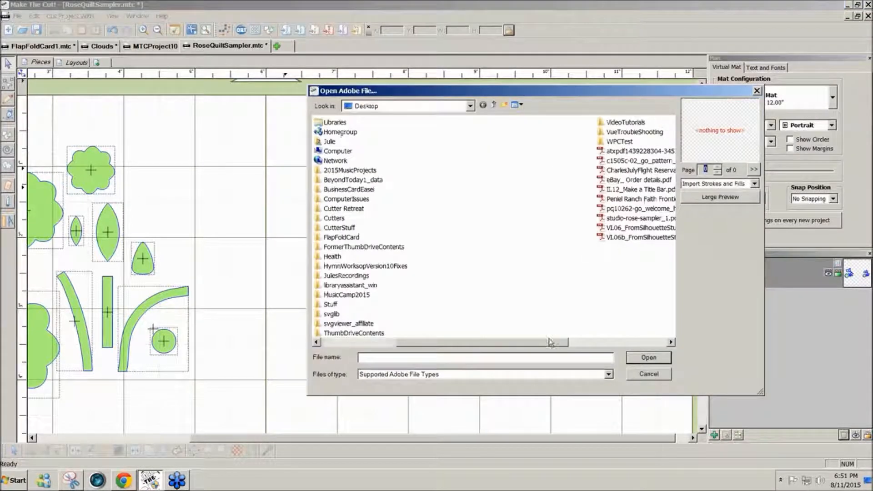
{"action": "left_click", "coordinate": [639, 218]}
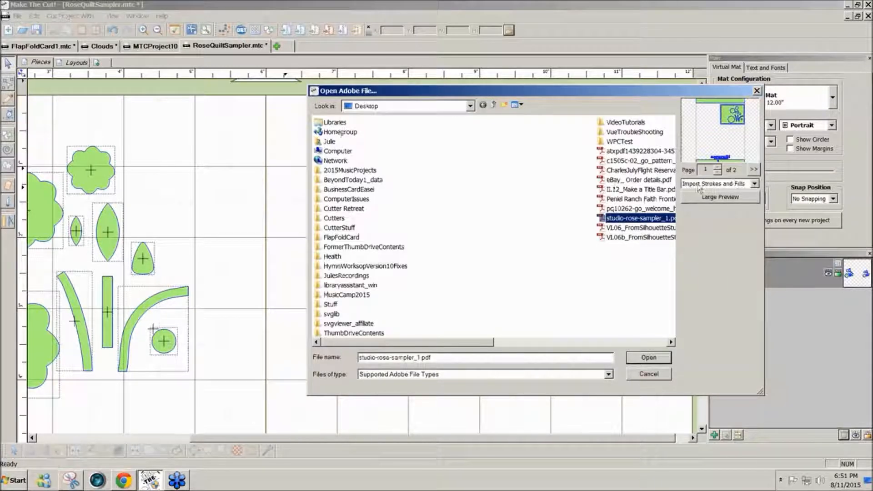
{"action": "left_click", "coordinate": [734, 184]}
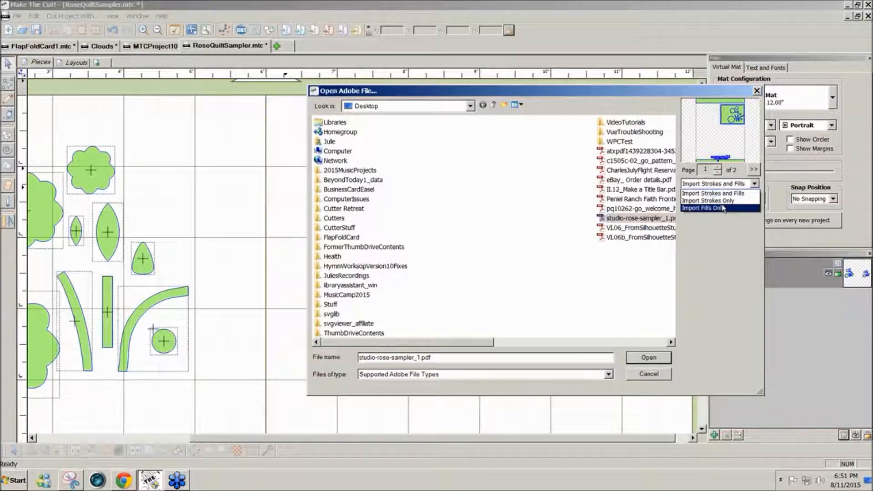
{"action": "left_click", "coordinate": [723, 208]}
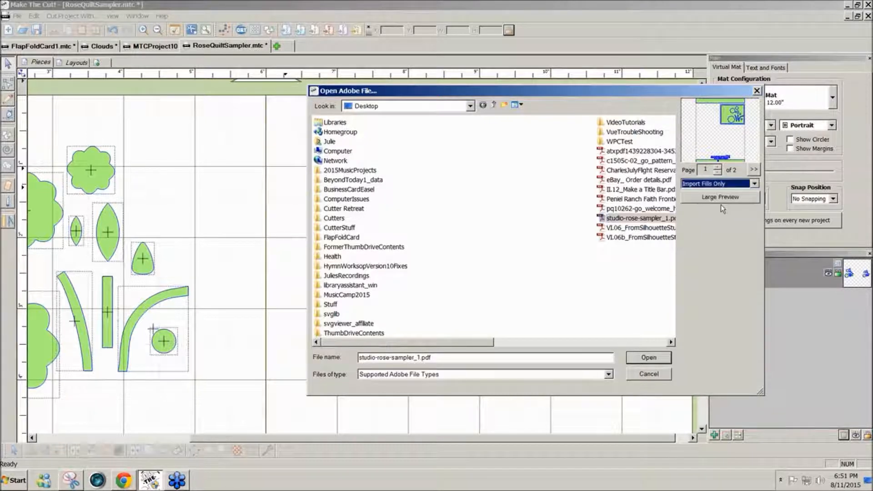
{"action": "left_click", "coordinate": [754, 184]}
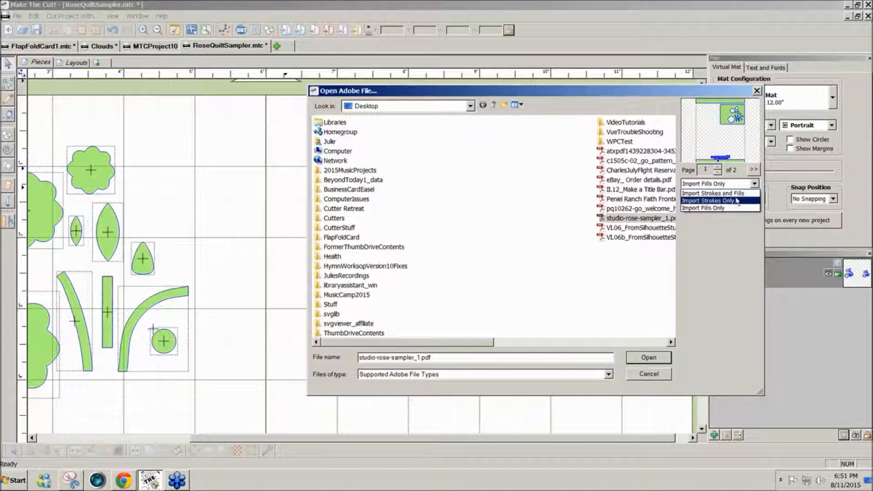
{"action": "left_click", "coordinate": [737, 200]}
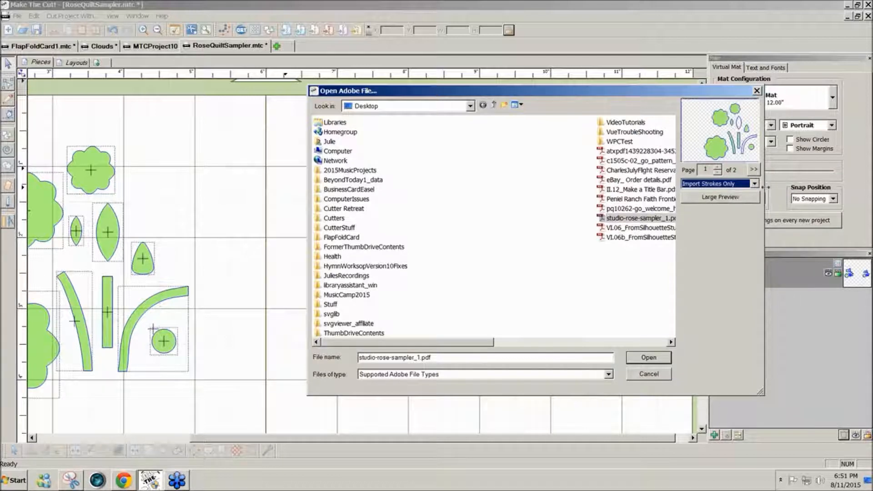
{"action": "left_click", "coordinate": [754, 185]}
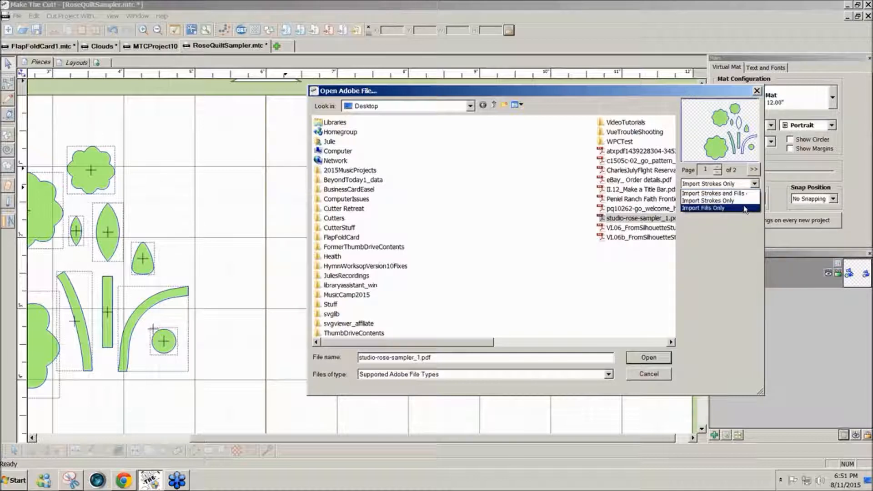
{"action": "left_click", "coordinate": [737, 208]}
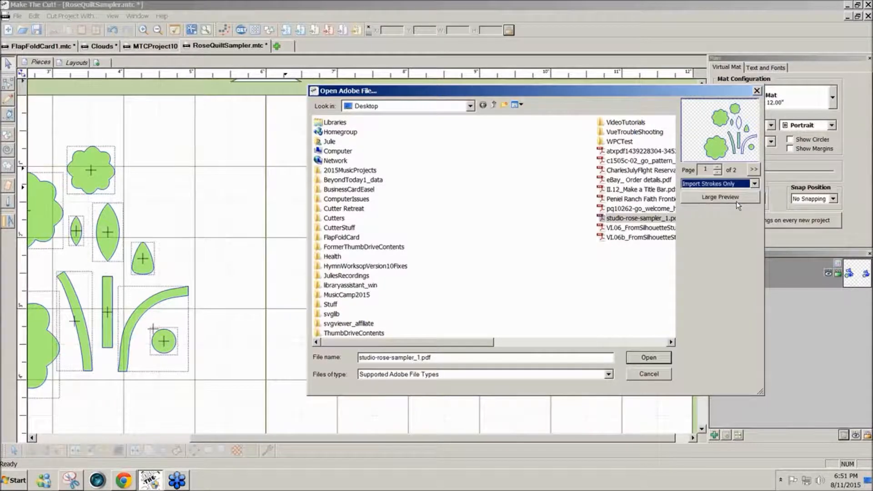
{"action": "left_click", "coordinate": [644, 357]}
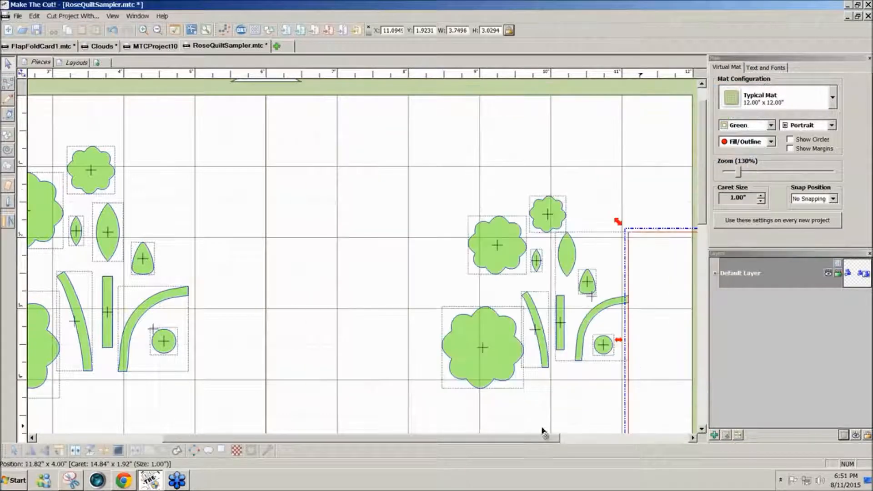
Move the newly imported outlines to about X 4.87, Y 0.42 on the mat and split them into separate shapes.
{"action": "left_click", "coordinate": [669, 354]}
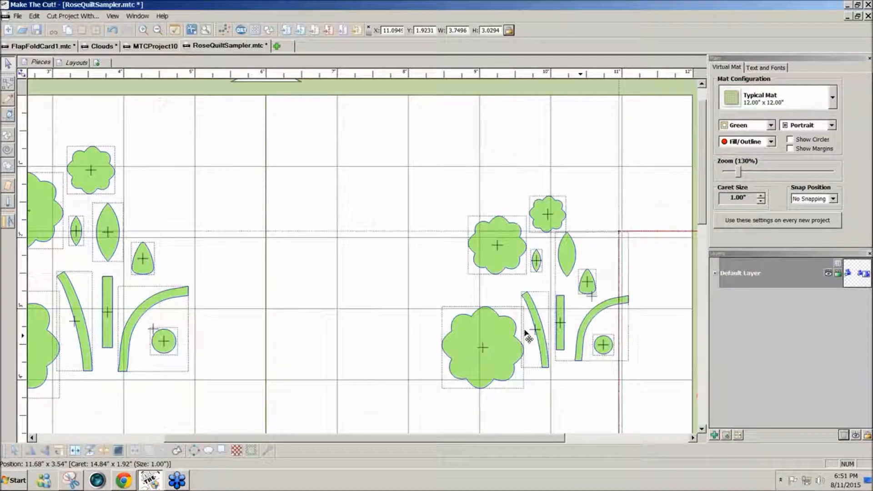
{"action": "left_click_drag", "start_coordinate": [526, 334], "coordinate": [228, 241]}
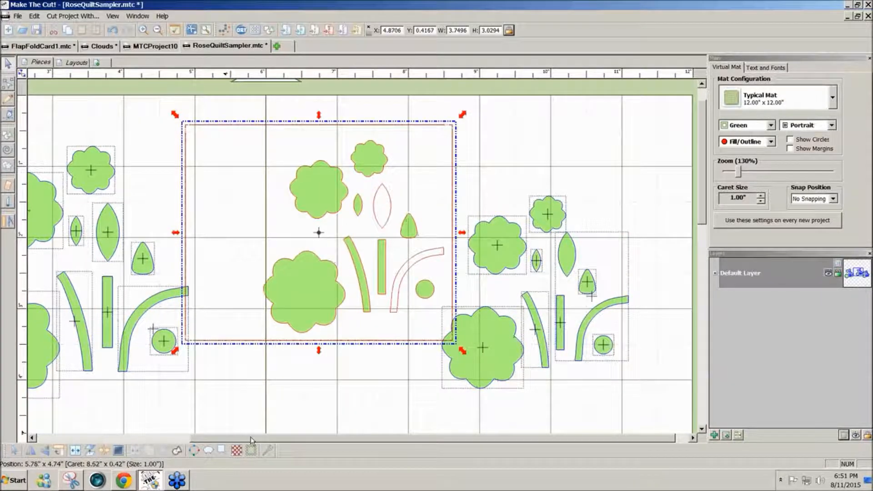
{"action": "left_click_drag", "start_coordinate": [250, 438], "coordinate": [148, 446]}
{"action": "left_click", "coordinate": [148, 447]}
Delete the frame lines surrounding the pieces of the strokes-only import.
{"action": "left_click_drag", "start_coordinate": [287, 375], "coordinate": [484, 353]}
{"action": "key", "text": "Delete"}
{"action": "key", "text": "Delete"}
{"action": "key", "text": "Delete"}
{"action": "left_click", "coordinate": [252, 341]}
{"action": "key", "text": "Delete"}
Join the unfilled leaf and arched stem of the strokes-only set and close their paths with Fuse n' Weld at 0.0500 in tolerance.
{"action": "left_click", "coordinate": [425, 311]}
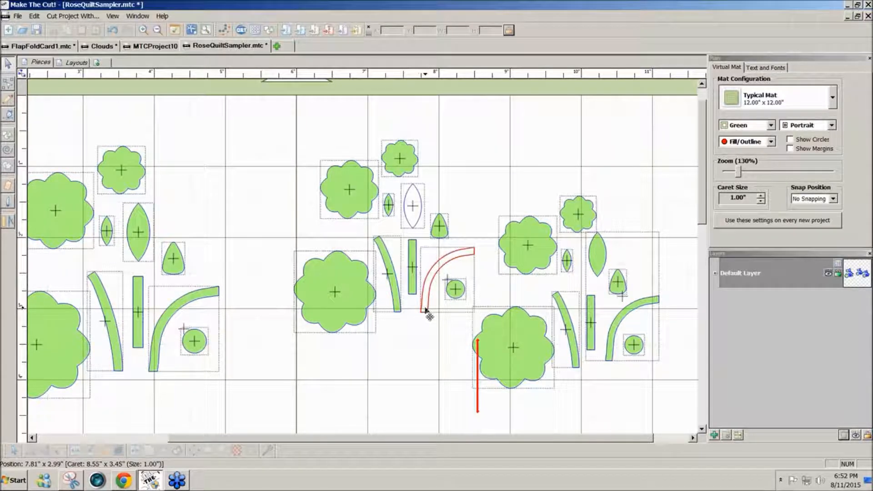
{"action": "left_click", "coordinate": [426, 311]}
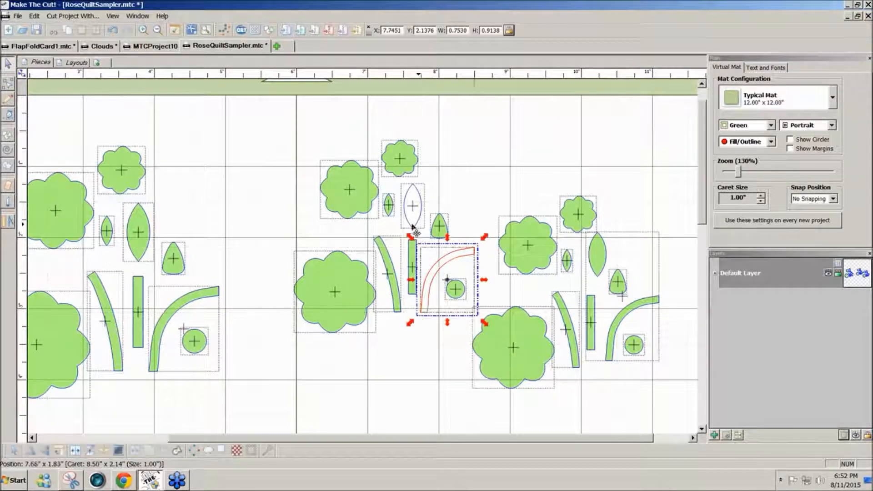
{"action": "left_click", "coordinate": [412, 205], "text": "shift"}
{"action": "left_click", "coordinate": [135, 451]}
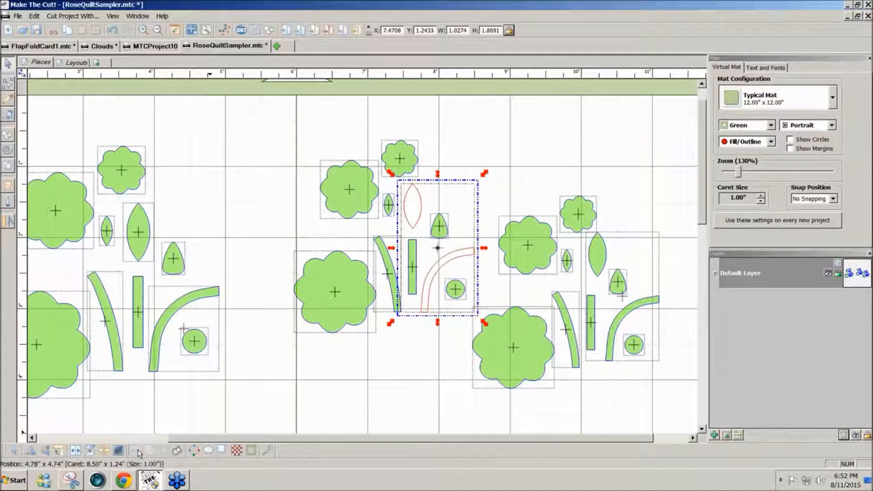
{"action": "left_click", "coordinate": [267, 451]}
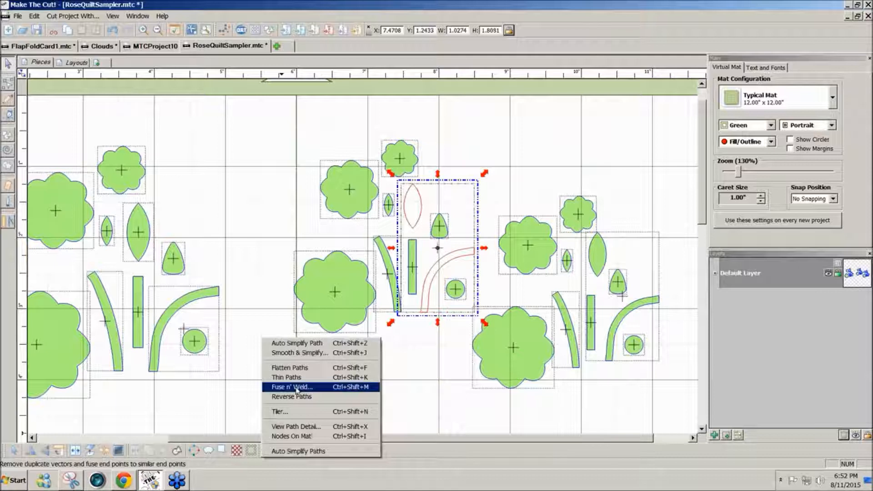
{"action": "left_click", "coordinate": [278, 387]}
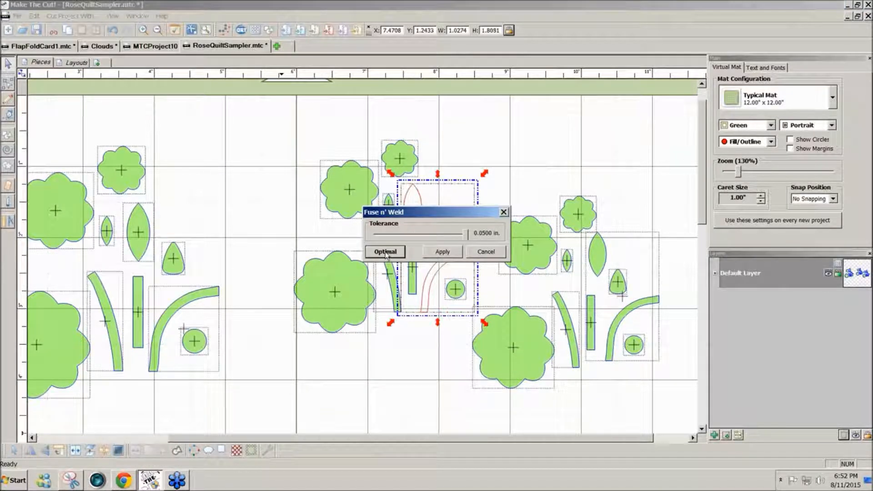
{"action": "left_click", "coordinate": [441, 251]}
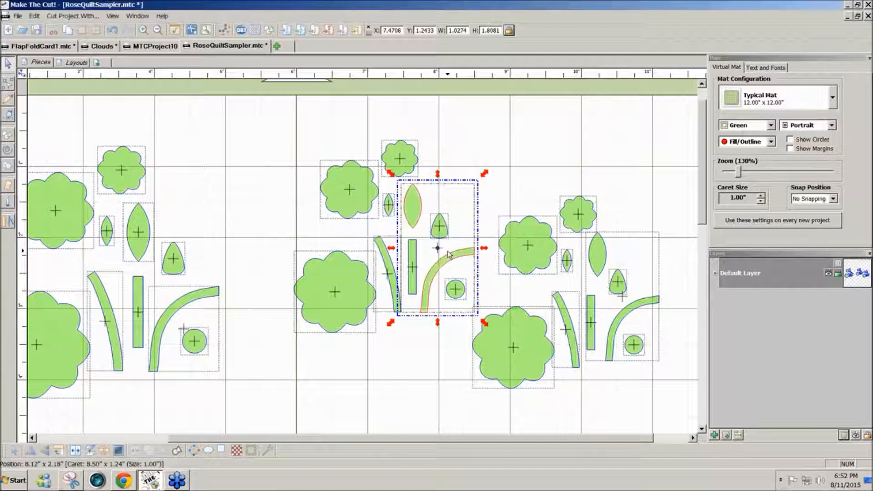
{"action": "left_click", "coordinate": [407, 333]}
Delete the medium flower of the strokes-only set to check for a duplicate beneath it, and undo the deletion.
{"action": "left_click", "coordinate": [353, 196]}
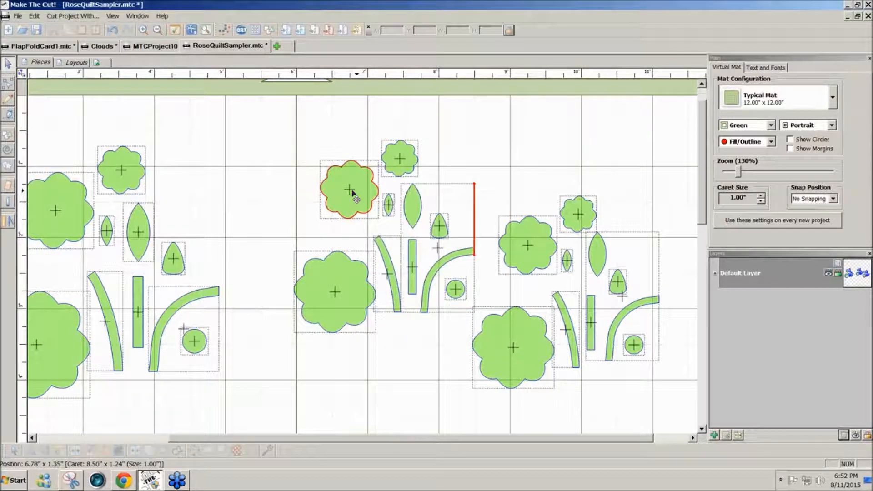
{"action": "key", "text": "Delete"}
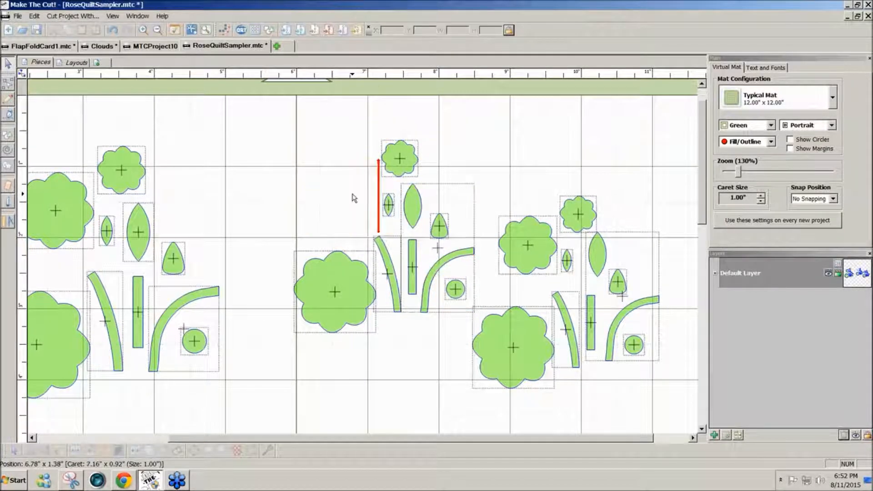
{"action": "key", "text": "ctrl+z"}
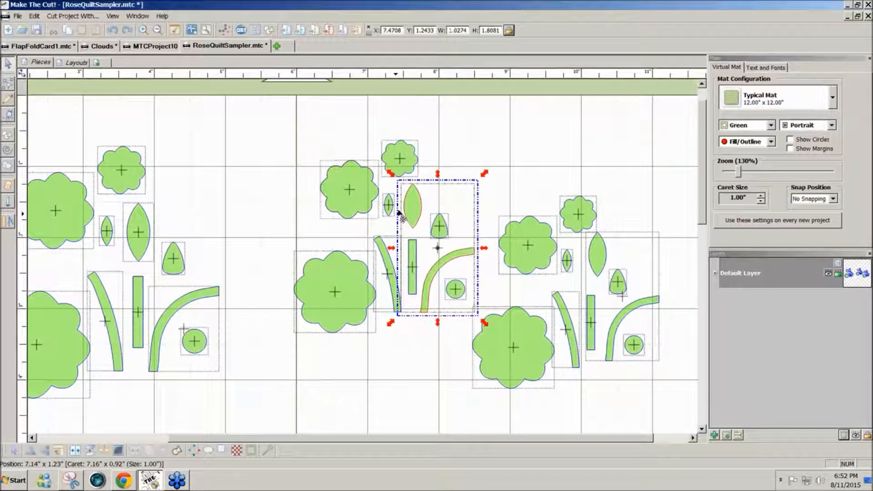
{"action": "left_click", "coordinate": [453, 146]}
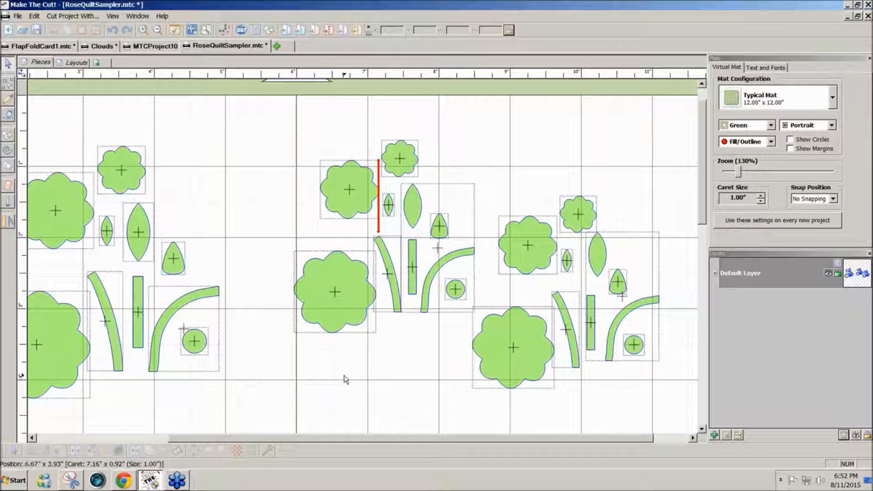
Put every shape of the default layer on its own layer with To Each Its Own and look through the layer list.
{"action": "left_click_drag", "start_coordinate": [334, 442], "coordinate": [369, 442]}
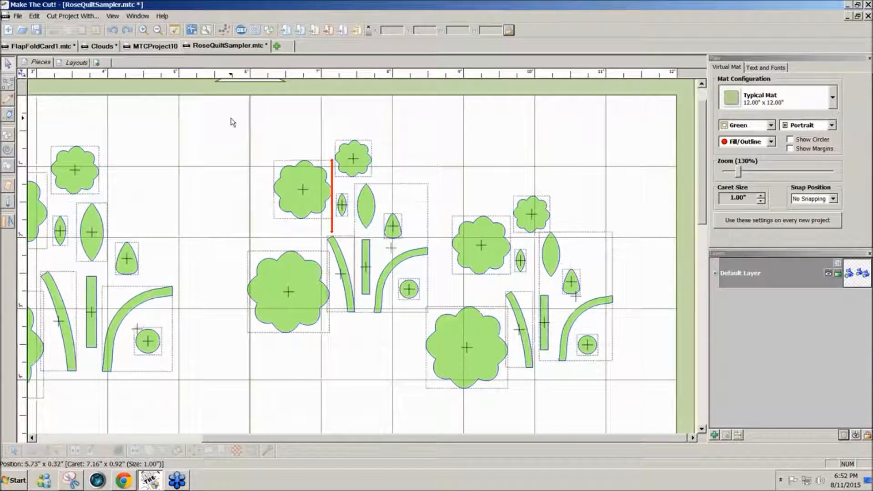
{"action": "left_click_drag", "start_coordinate": [221, 115], "coordinate": [443, 353]}
{"action": "left_click", "coordinate": [630, 317]}
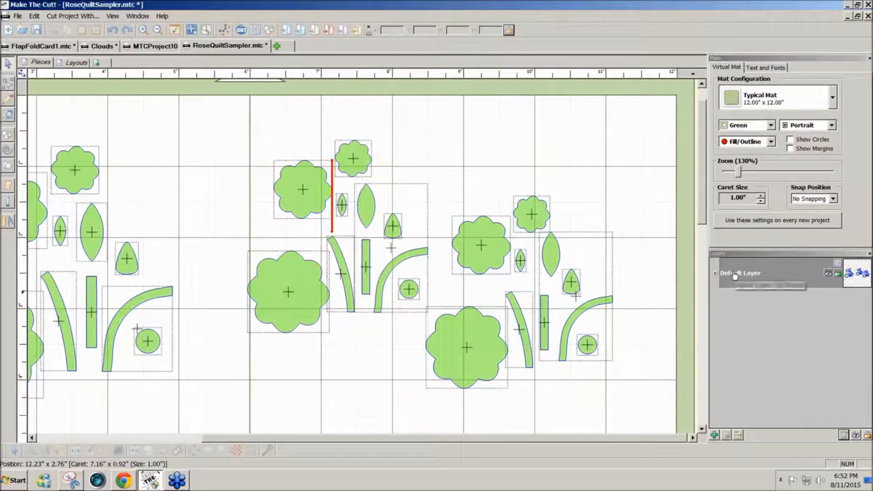
{"action": "right_click", "coordinate": [735, 274]}
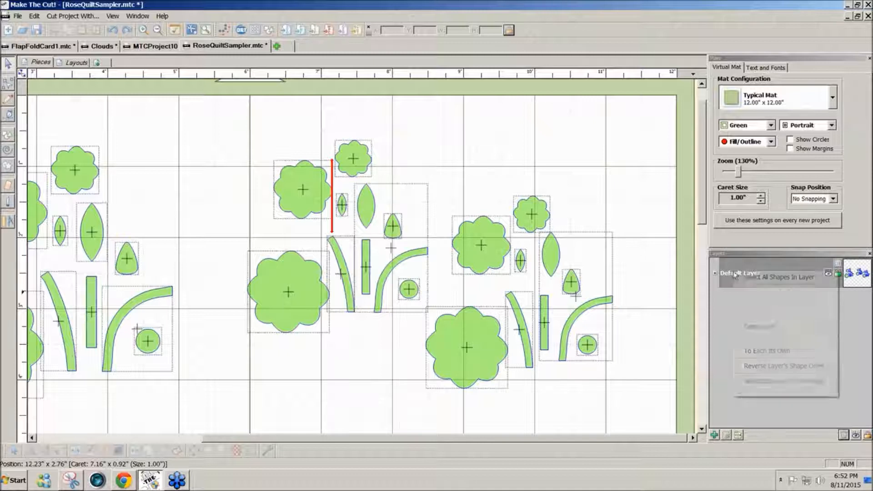
{"action": "left_click", "coordinate": [756, 356]}
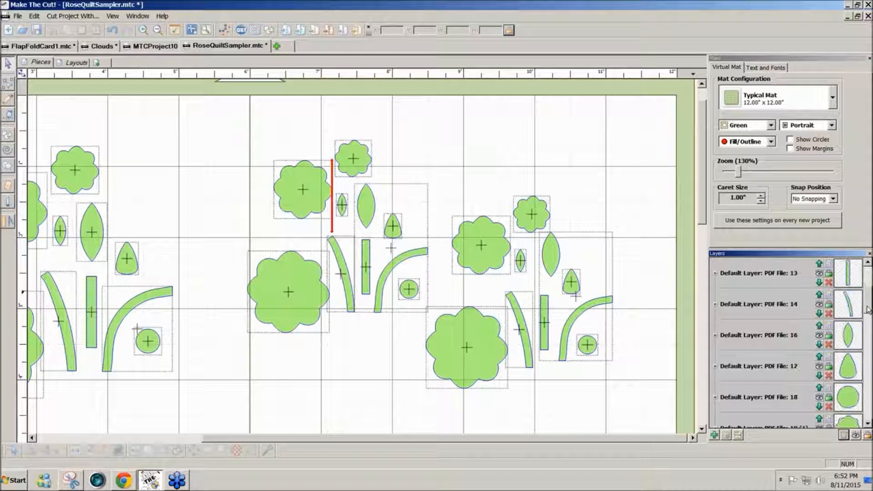
{"action": "left_click_drag", "start_coordinate": [868, 388], "coordinate": [868, 416]}
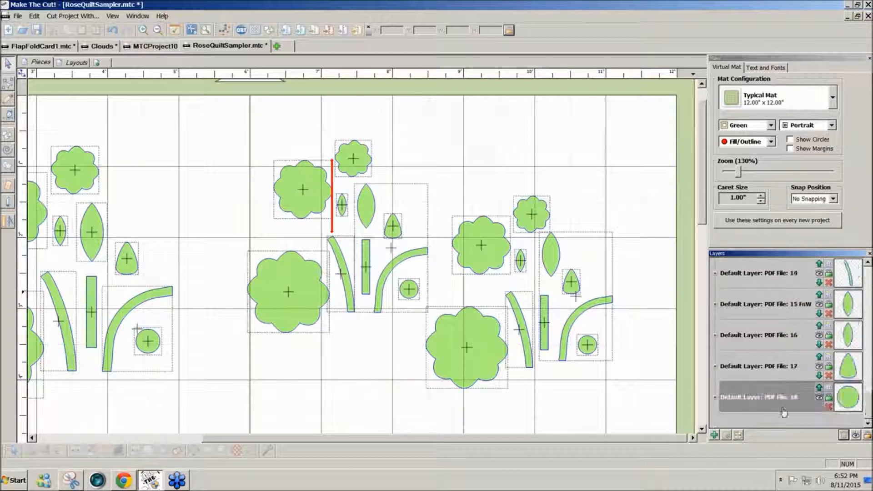
Delete the two other imported sets of pieces on either side of the strokes-only set.
{"action": "left_click_drag", "start_coordinate": [661, 158], "coordinate": [425, 435]}
{"action": "key", "text": "Delete"}
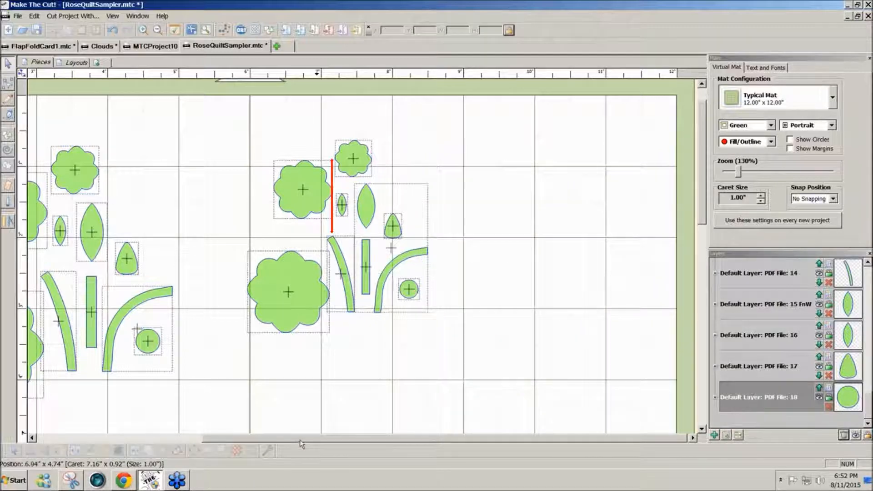
{"action": "left_click_drag", "start_coordinate": [299, 438], "coordinate": [201, 438]}
{"action": "left_click_drag", "start_coordinate": [364, 415], "coordinate": [28, 125]}
{"action": "key", "text": "Delete"}
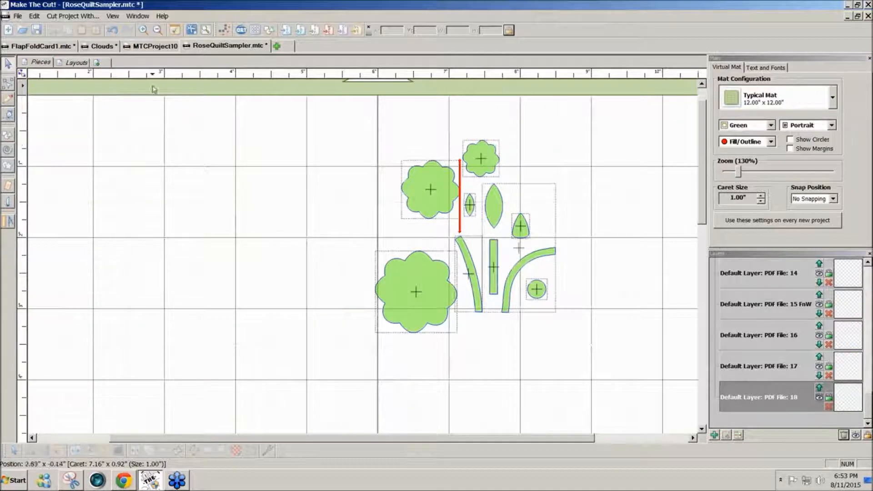
Move the remaining set of pieces to about X 1.62, Y 0.24 and enlarge it proportionally to about 3.6 in wide.
{"action": "left_click_drag", "start_coordinate": [292, 126], "coordinate": [651, 358]}
{"action": "left_click_drag", "start_coordinate": [359, 353], "coordinate": [129, 316]}
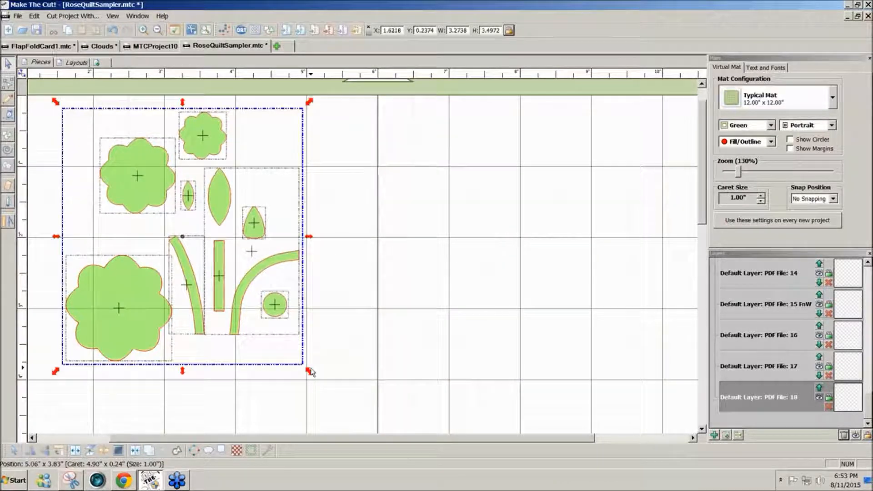
{"action": "left_click_drag", "start_coordinate": [309, 372], "coordinate": [333, 388]}
{"action": "left_click", "coordinate": [369, 265]}
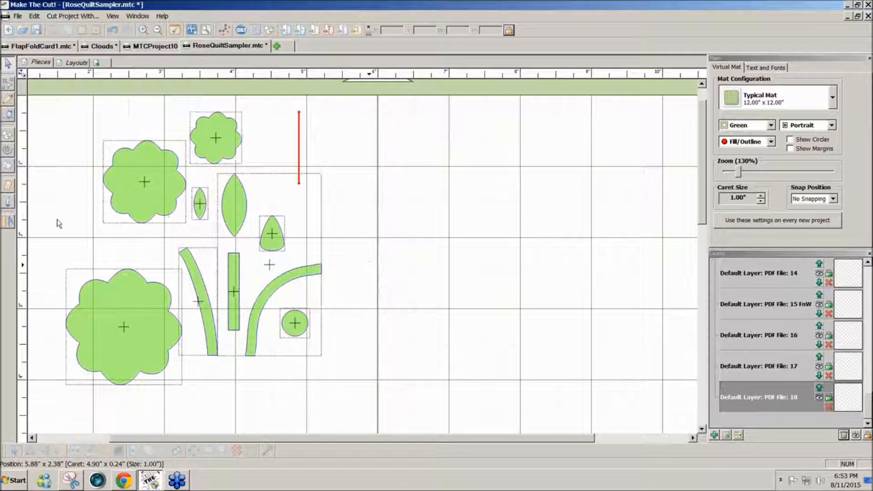
Copy the wide rose garland design from the Layouts page.
{"action": "left_click", "coordinate": [72, 63]}
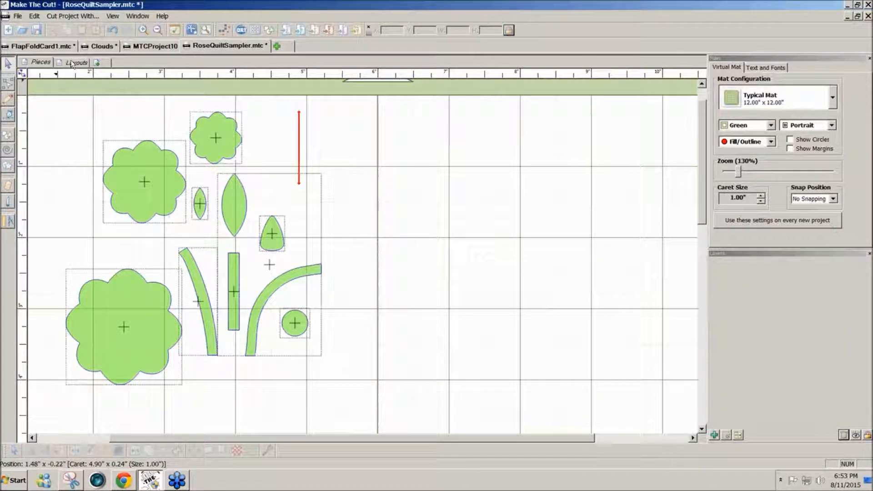
{"action": "left_click_drag", "start_coordinate": [701, 202], "coordinate": [686, 333]}
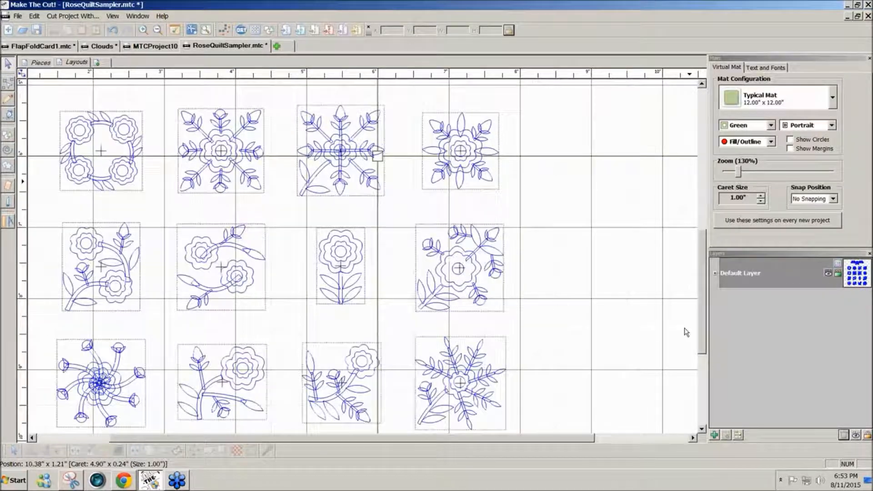
{"action": "left_click_drag", "start_coordinate": [686, 332], "coordinate": [686, 292]}
{"action": "left_click_drag", "start_coordinate": [406, 98], "coordinate": [540, 211]}
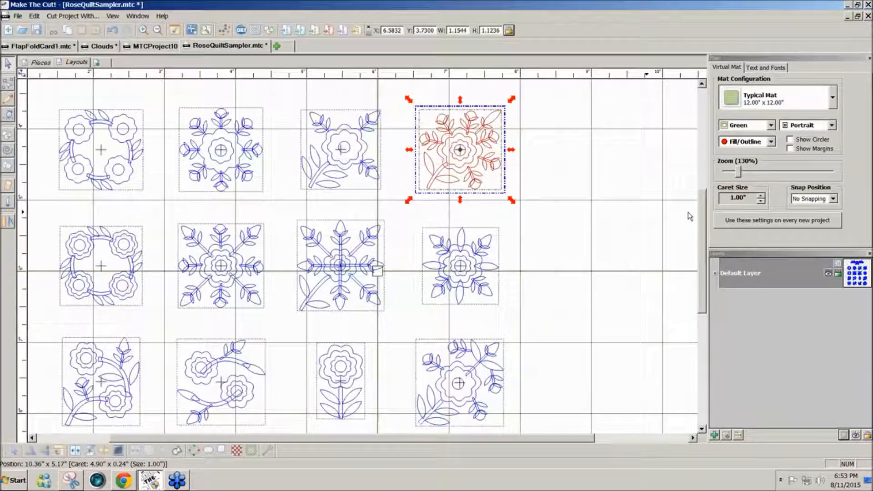
{"action": "left_click_drag", "start_coordinate": [702, 228], "coordinate": [702, 169]}
{"action": "left_click_drag", "start_coordinate": [98, 120], "coordinate": [510, 264]}
{"action": "key", "text": "ctrl+c"}
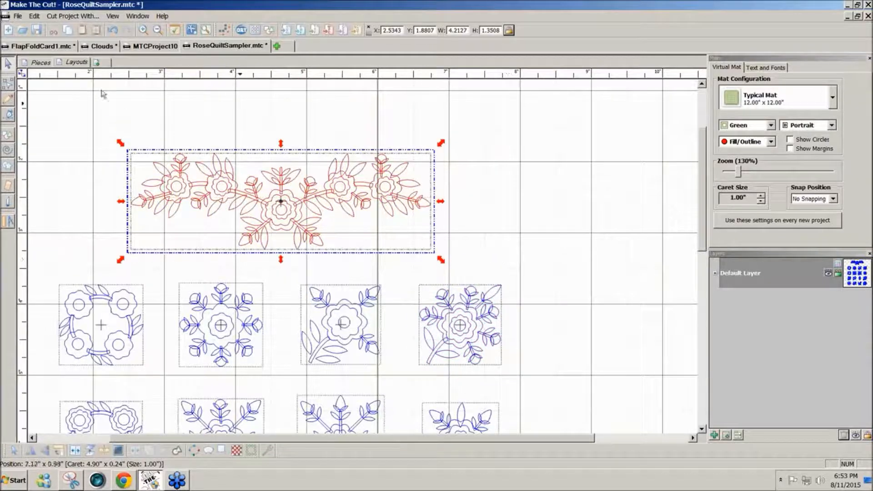
Add a new page to the project and paste the garland design onto it.
{"action": "left_click", "coordinate": [100, 64]}
{"action": "left_click", "coordinate": [486, 228]}
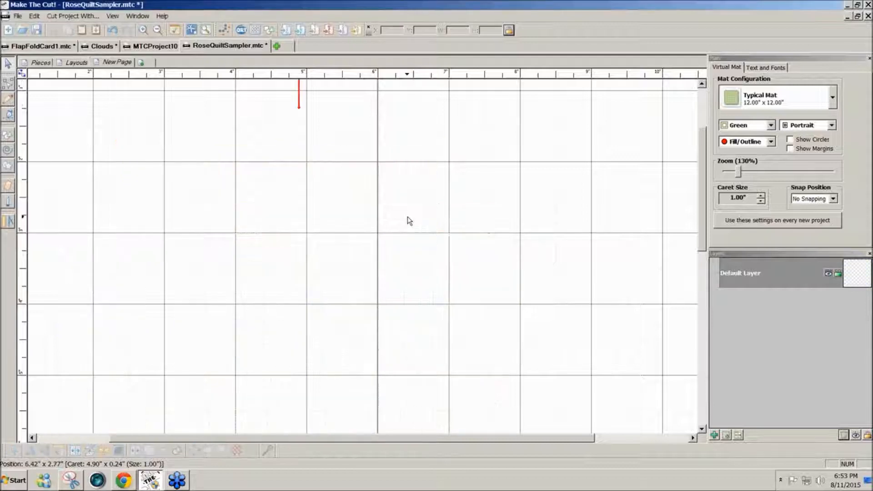
{"action": "key", "text": "ctrl+v"}
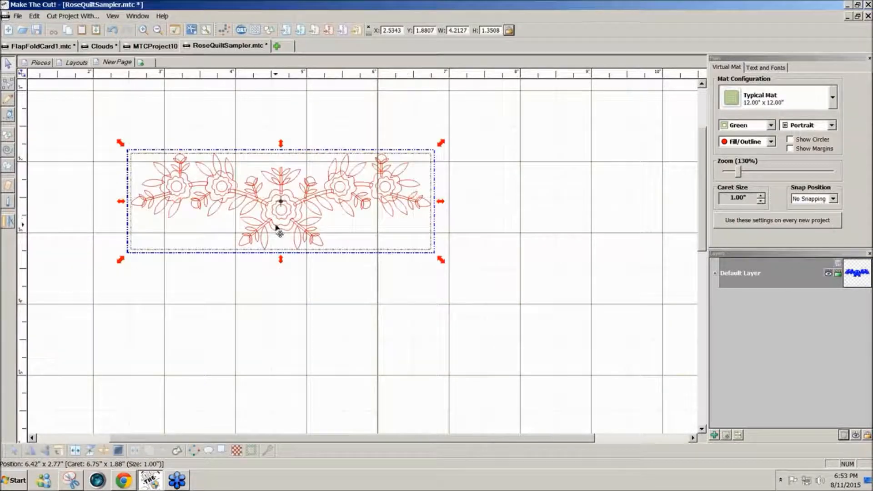
Move the garland to about X 1.94, Y 0.64 and enlarge it proportionally to about 7.33 by 2.35 in.
{"action": "left_click_drag", "start_coordinate": [277, 223], "coordinate": [288, 163]}
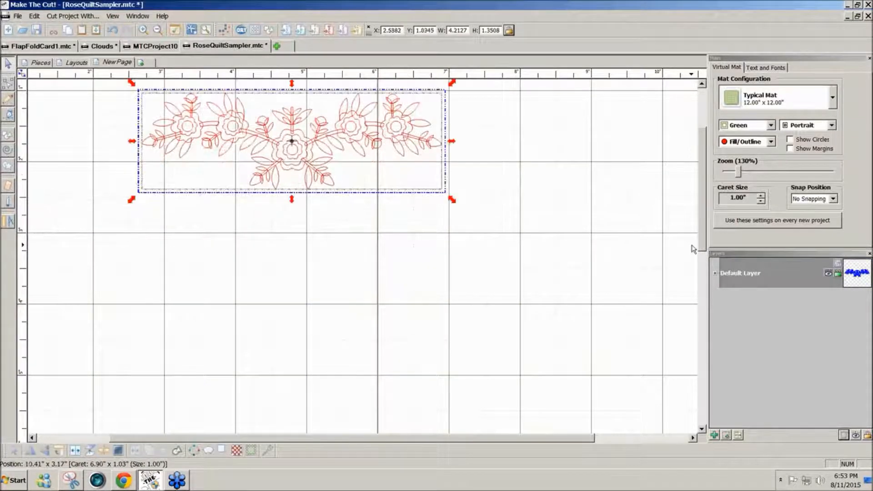
{"action": "scroll", "coordinate": [346, 237], "scroll_direction": "up", "scroll_amount": 3}
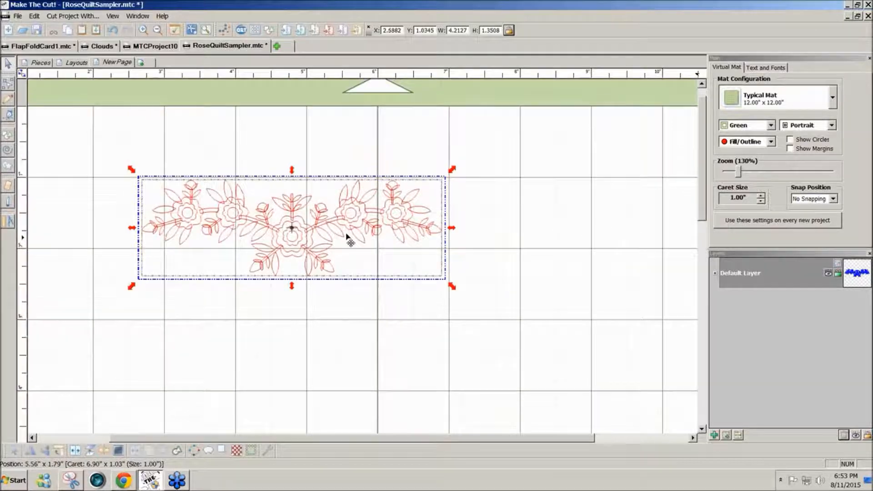
{"action": "left_click_drag", "start_coordinate": [329, 241], "coordinate": [277, 213]}
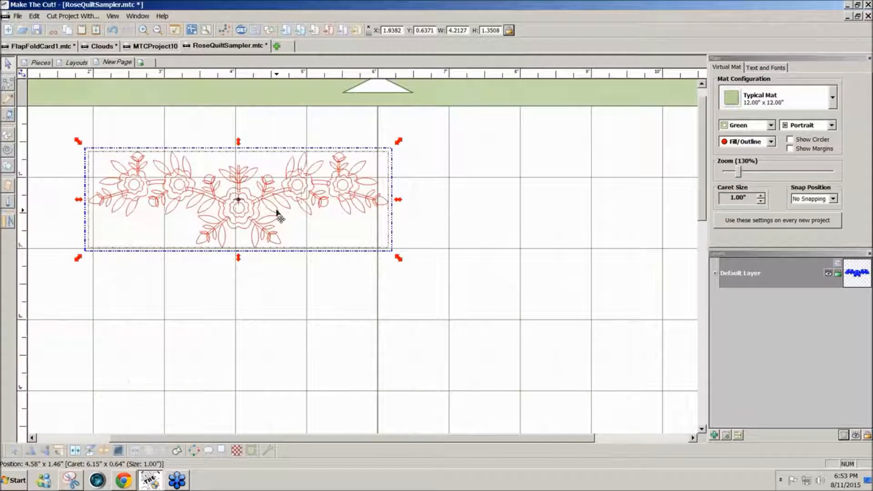
{"action": "left_click_drag", "start_coordinate": [398, 258], "coordinate": [621, 328]}
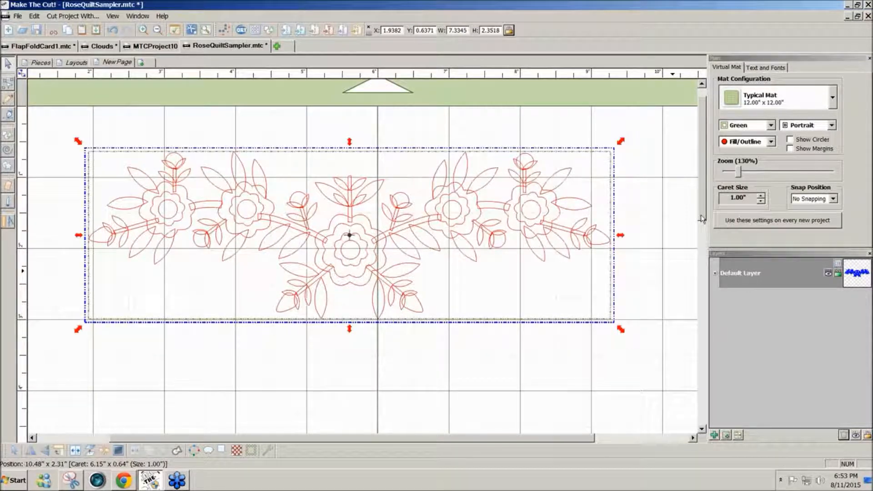
{"action": "scroll", "coordinate": [592, 281], "scroll_direction": "down", "scroll_amount": 1}
{"action": "scroll", "coordinate": [515, 354], "scroll_direction": "up", "scroll_amount": 1}
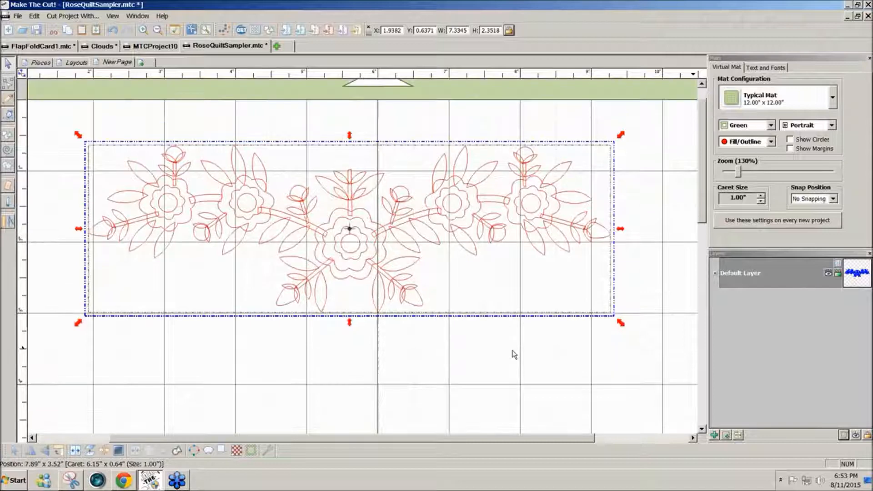
{"action": "left_click", "coordinate": [514, 355]}
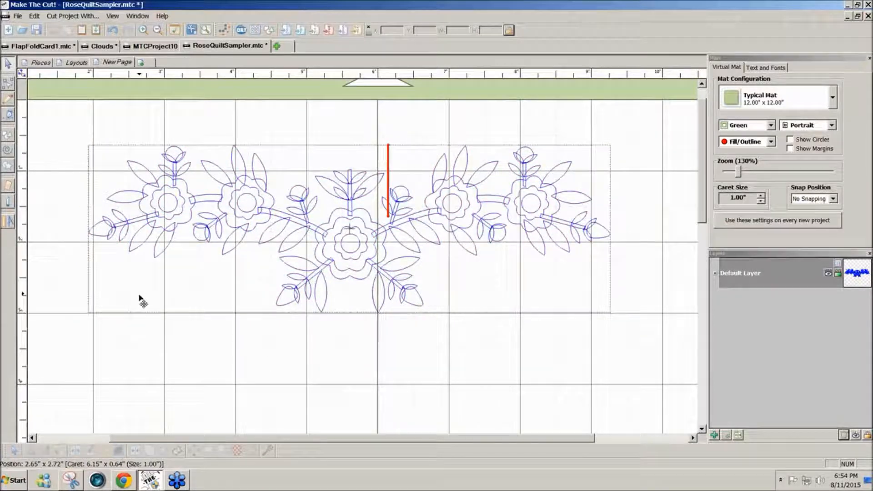
Split the garland into separate shapes and move the small bud piece at its outer left tip aside to about X 1.60, Y 1.73.
{"action": "left_click", "coordinate": [132, 245]}
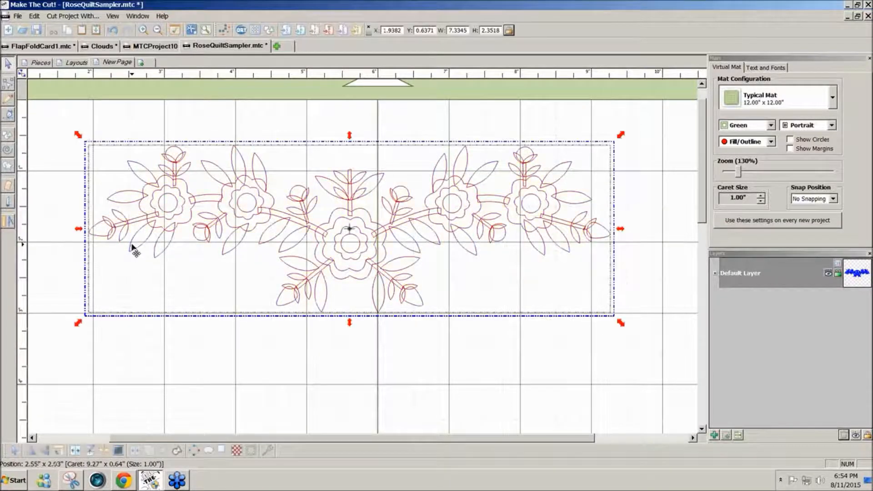
{"action": "left_click", "coordinate": [75, 451]}
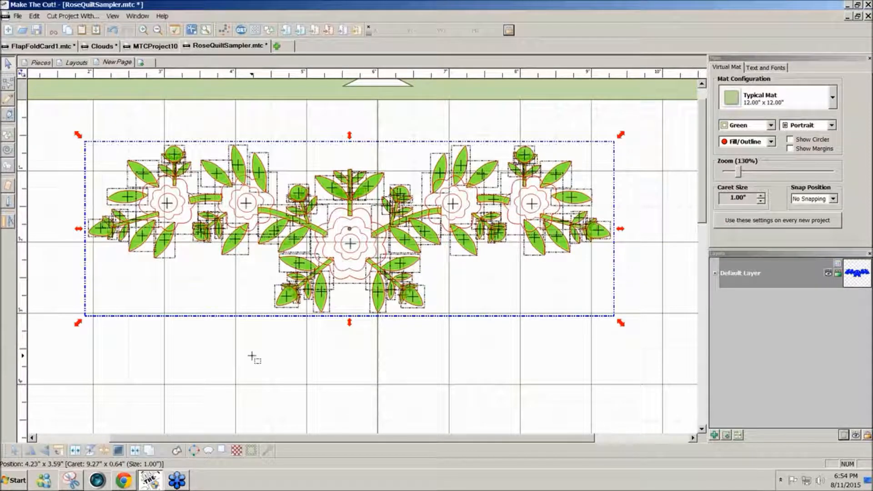
{"action": "left_click", "coordinate": [251, 356]}
{"action": "left_click", "coordinate": [356, 279]}
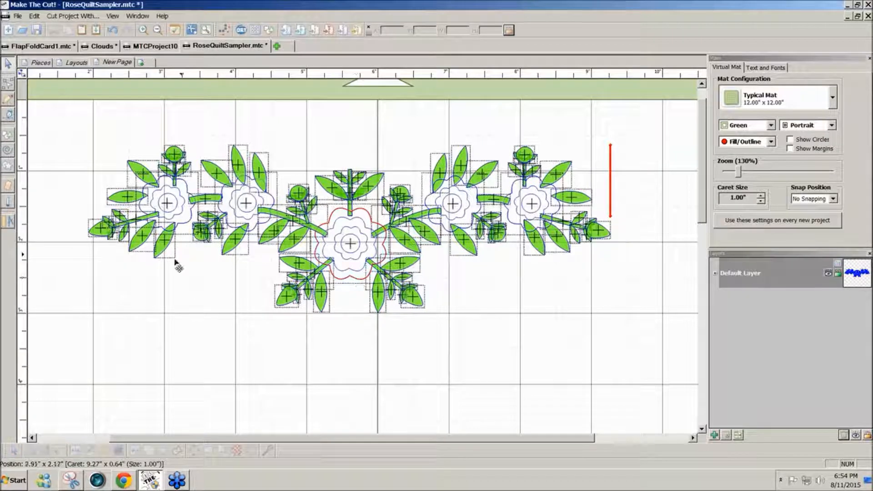
{"action": "left_click_drag", "start_coordinate": [99, 232], "coordinate": [90, 258]}
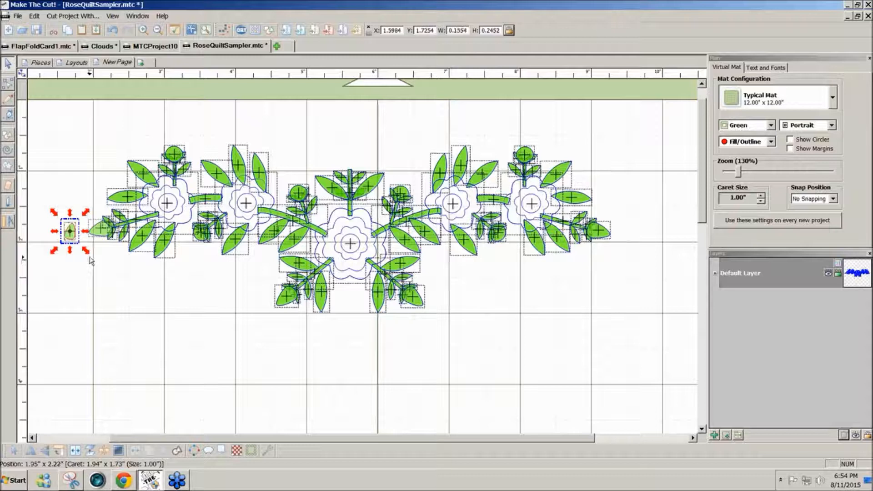
Undo the last width change on the small bud piece at the garland's outer left tip and leave the piece deselected.
{"action": "key", "text": "ctrl+z"}
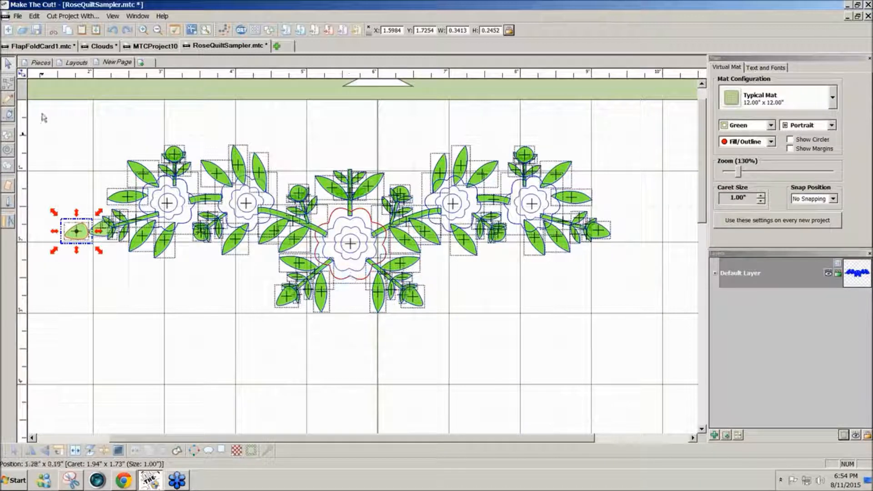
{"action": "left_click", "coordinate": [8, 83]}
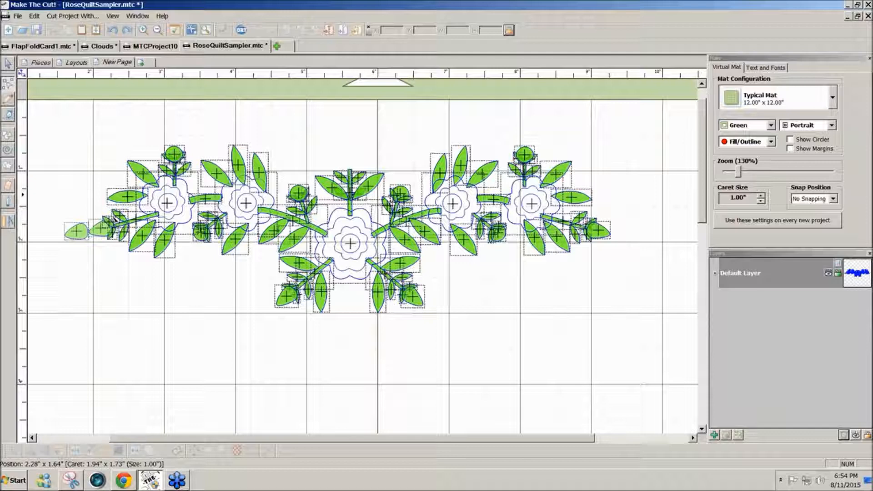
{"action": "left_click", "coordinate": [10, 116]}
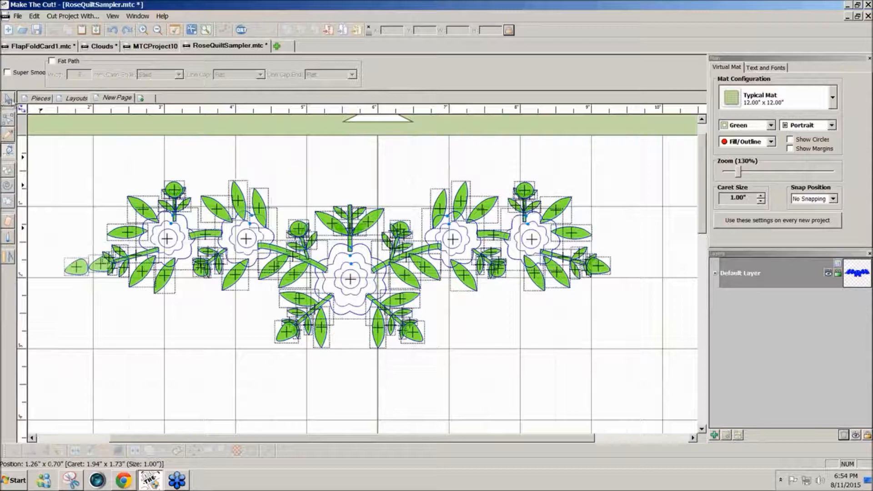
{"action": "left_click", "coordinate": [7, 100]}
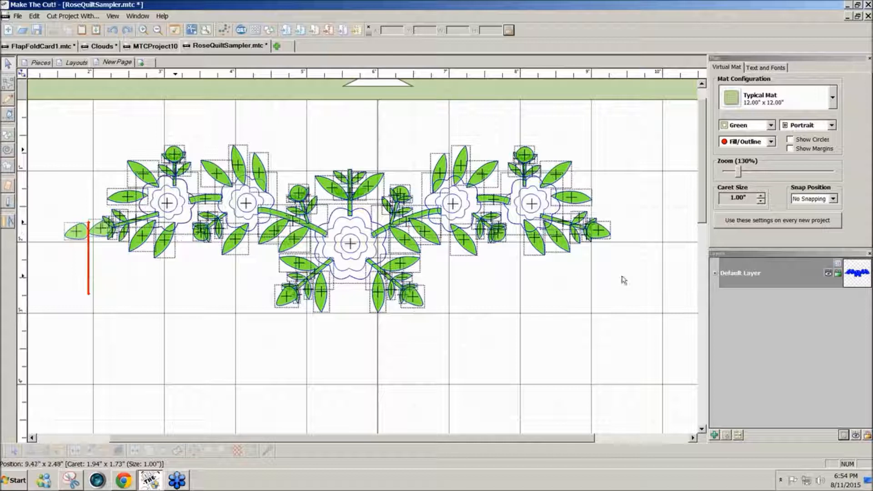
Split the default layer so that every garland shape sits on its own layer.
{"action": "right_click", "coordinate": [744, 276]}
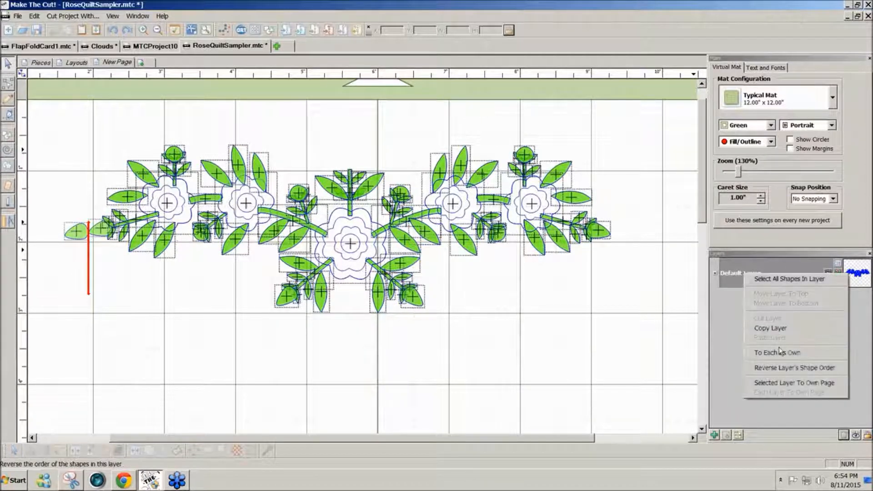
{"action": "left_click", "coordinate": [764, 352]}
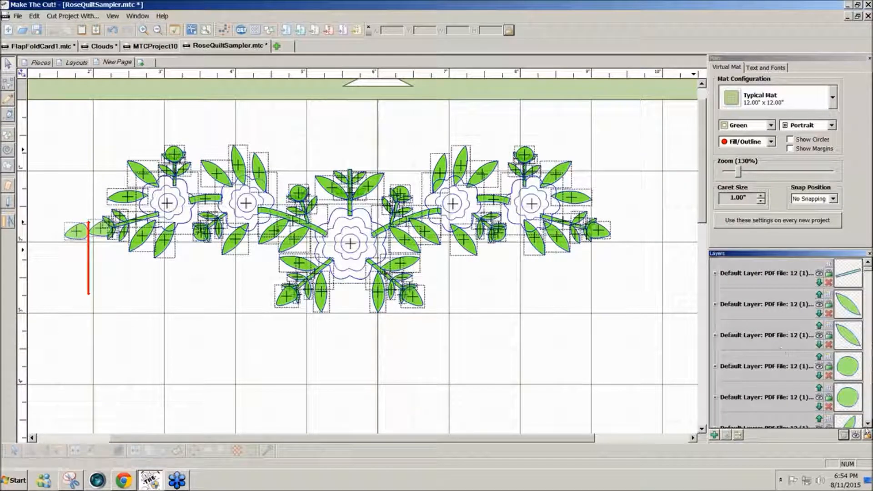
Look through the new layer list to examine how the individual leaf, stem and bud shapes are ordered and duplicated.
{"action": "left_click", "coordinate": [868, 424]}
{"action": "left_click", "coordinate": [868, 424]}
{"action": "left_click", "coordinate": [868, 424]}
{"action": "left_click", "coordinate": [867, 423]}
{"action": "left_click", "coordinate": [867, 423]}
{"action": "left_click", "coordinate": [867, 424]}
{"action": "left_click", "coordinate": [868, 423]}
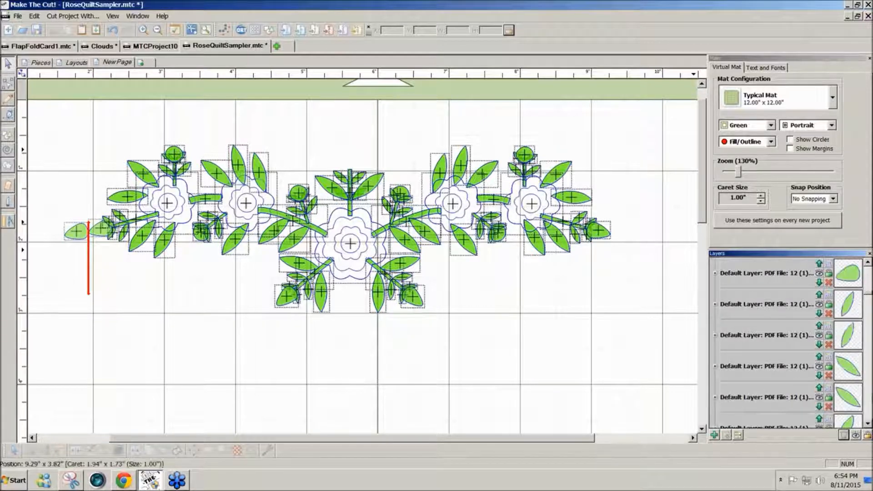
{"action": "left_click", "coordinate": [867, 424]}
{"action": "left_click", "coordinate": [867, 424]}
{"action": "left_click", "coordinate": [867, 423]}
{"action": "left_click", "coordinate": [867, 424]}
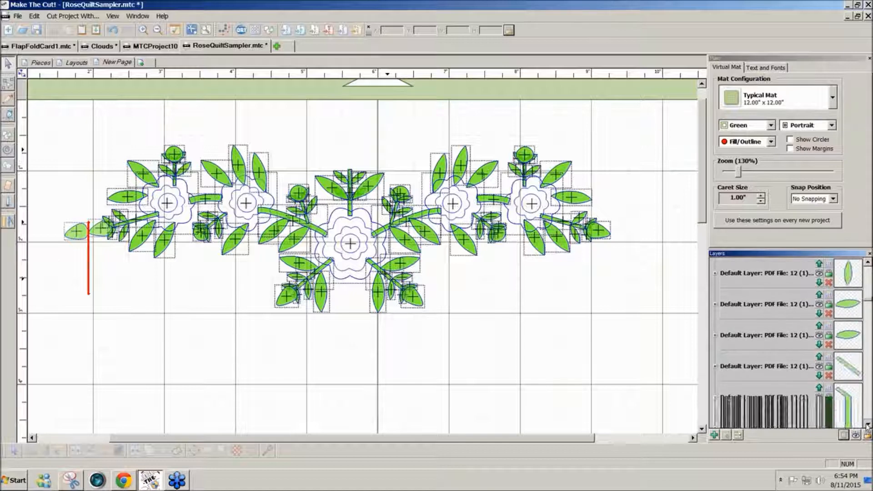
{"action": "left_click", "coordinate": [868, 424]}
{"action": "left_click", "coordinate": [867, 424]}
{"action": "left_click_drag", "start_coordinate": [866, 307], "coordinate": [867, 268]}
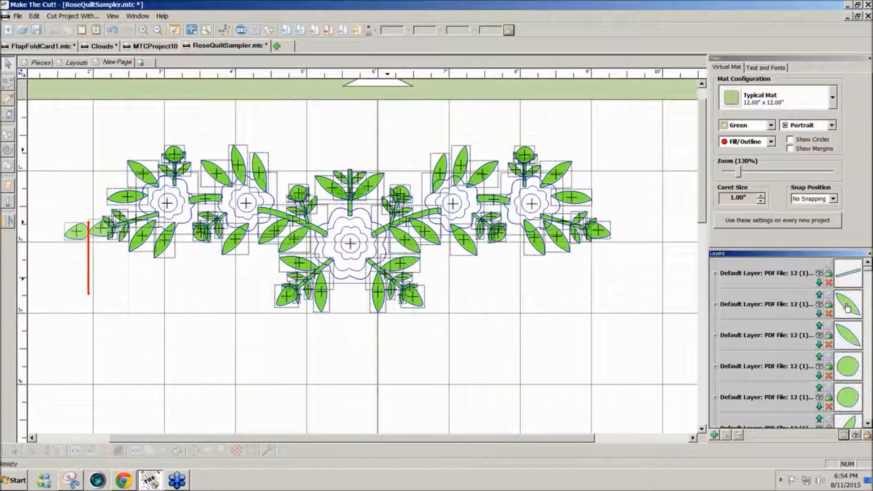
Starting with the first leaf layer, select one copy of each duplicated small leaf on the outer left stem and beside the inner left bud.
{"action": "left_click", "coordinate": [847, 308]}
{"action": "left_click", "coordinate": [849, 338]}
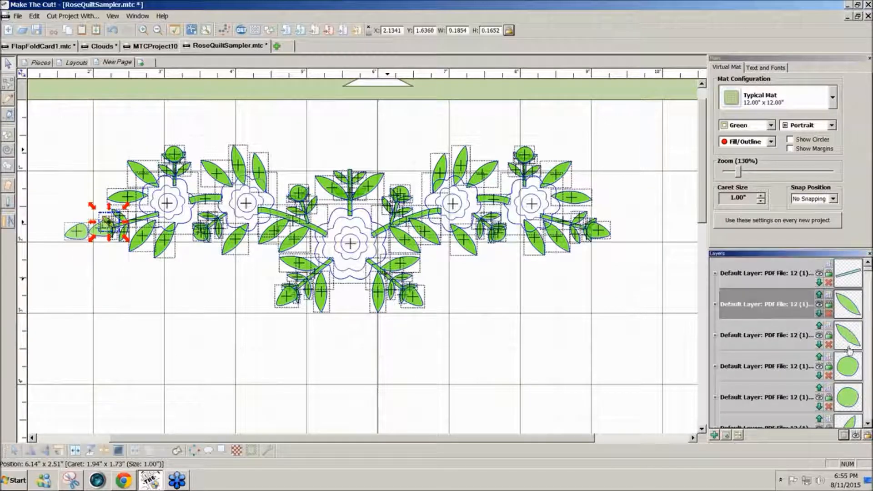
{"action": "left_click", "coordinate": [867, 423]}
{"action": "left_click", "coordinate": [867, 423]}
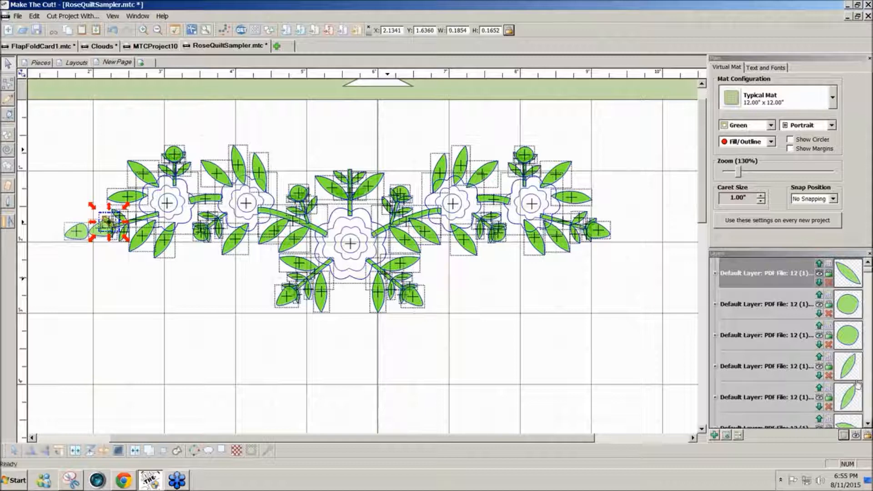
{"action": "left_click", "coordinate": [853, 400]}
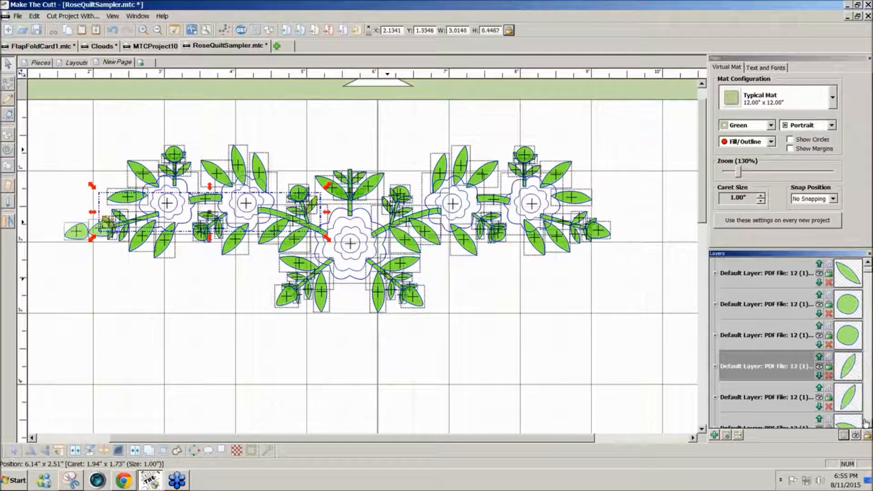
{"action": "left_click", "coordinate": [867, 423]}
{"action": "left_click", "coordinate": [845, 401], "text": "ctrl"}
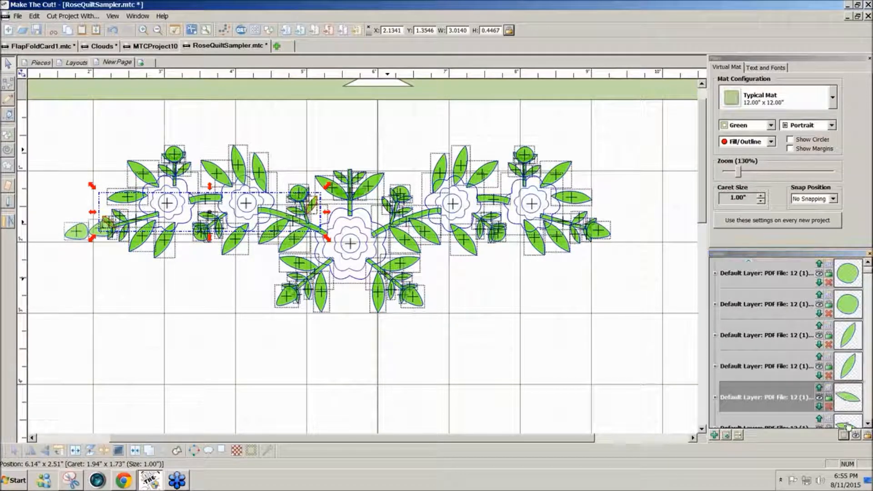
{"action": "left_click", "coordinate": [868, 424]}
{"action": "left_click", "coordinate": [846, 400], "text": "ctrl"}
{"action": "left_click", "coordinate": [867, 425]}
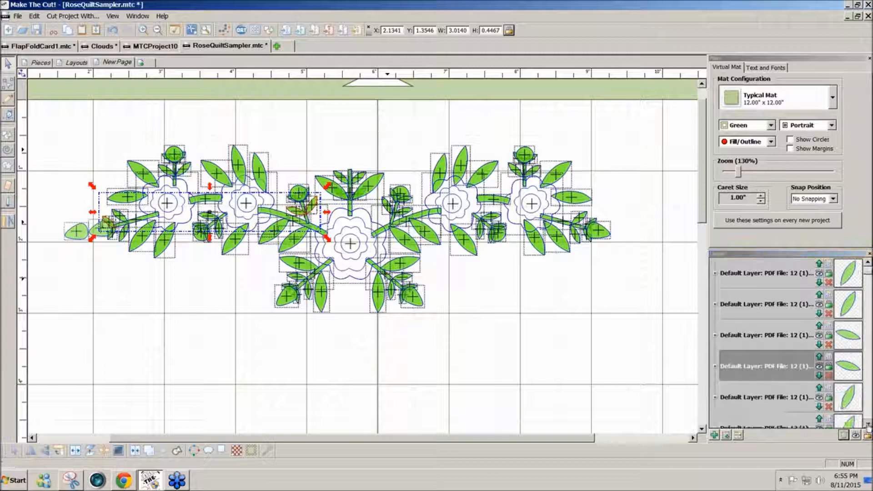
{"action": "left_click", "coordinate": [845, 401], "text": "ctrl"}
{"action": "left_click", "coordinate": [867, 423]}
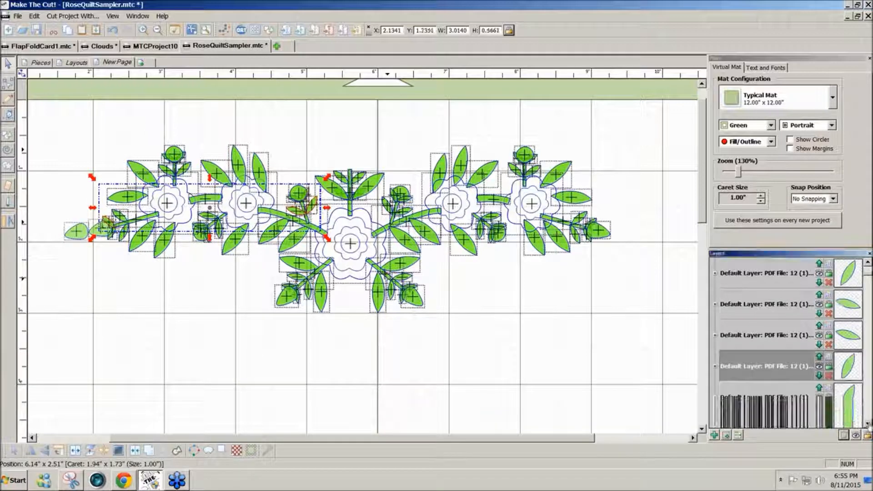
Add another small leaf copy beside the inner left bud and two large leaf copies near the left flowers to the layer selection.
{"action": "left_click", "coordinate": [868, 424]}
{"action": "left_click", "coordinate": [868, 424]}
{"action": "left_click", "coordinate": [867, 425]}
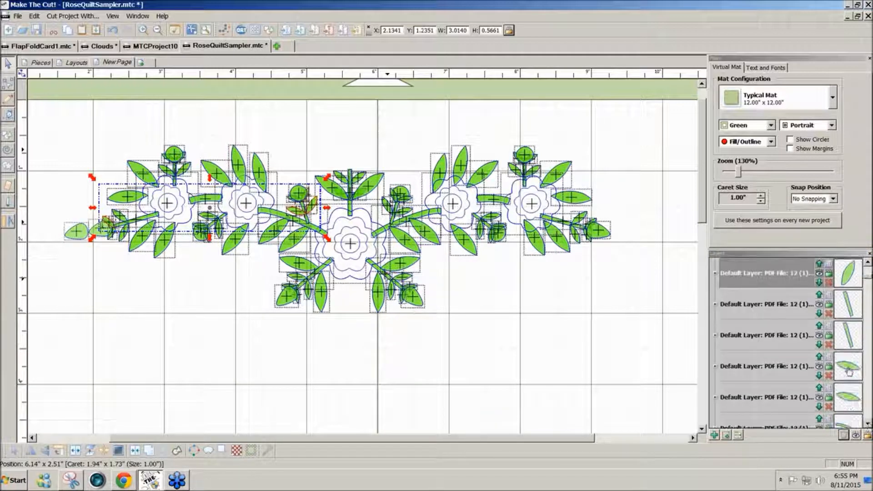
{"action": "left_click", "coordinate": [848, 370], "text": "ctrl"}
{"action": "left_click", "coordinate": [848, 401], "text": "ctrl"}
{"action": "left_click", "coordinate": [868, 425]}
{"action": "left_click", "coordinate": [868, 426]}
{"action": "left_click", "coordinate": [868, 425]}
{"action": "left_click", "coordinate": [868, 425]}
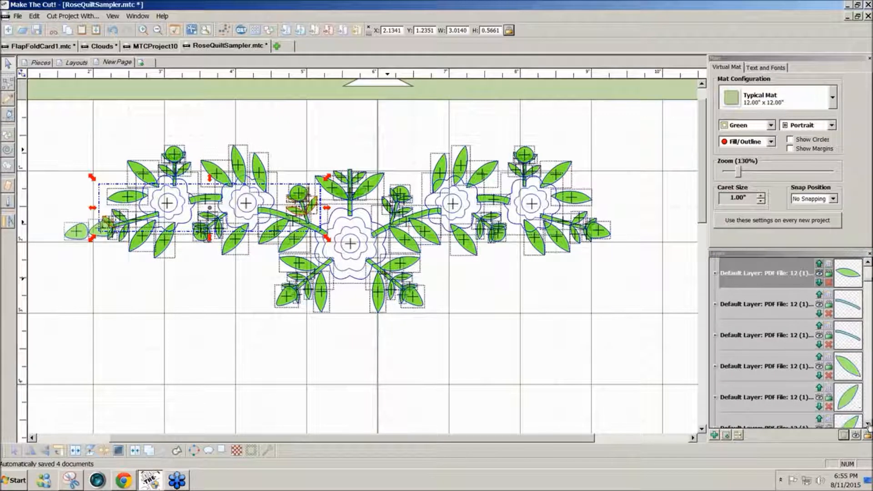
{"action": "left_click", "coordinate": [846, 369], "text": "ctrl"}
{"action": "left_click", "coordinate": [851, 425], "text": "ctrl"}
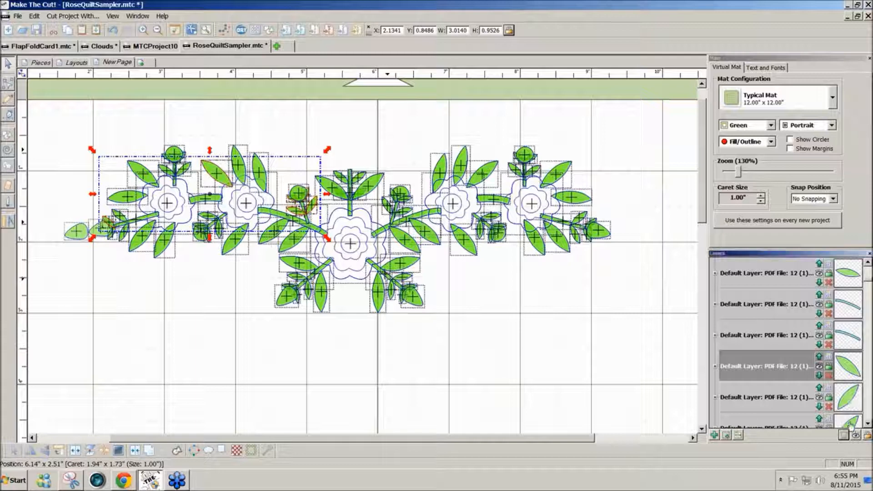
Add one copy of the small right-hand leaf under the bud above the far left flower to the layer selection.
{"action": "left_click", "coordinate": [868, 425]}
{"action": "left_click", "coordinate": [868, 425]}
{"action": "left_click", "coordinate": [868, 425]}
{"action": "left_click", "coordinate": [868, 425]}
{"action": "left_click", "coordinate": [843, 401], "text": "ctrl"}
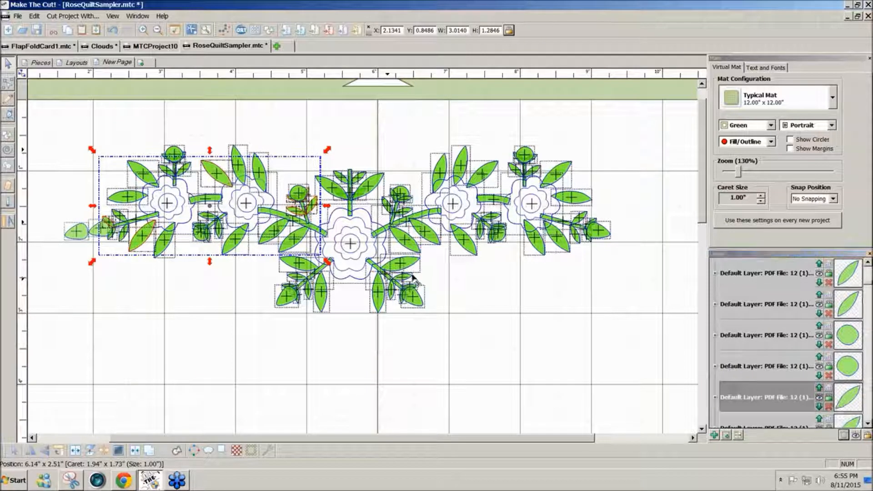
{"action": "left_click", "coordinate": [855, 424]}
{"action": "left_click", "coordinate": [868, 425]}
{"action": "left_click", "coordinate": [868, 425]}
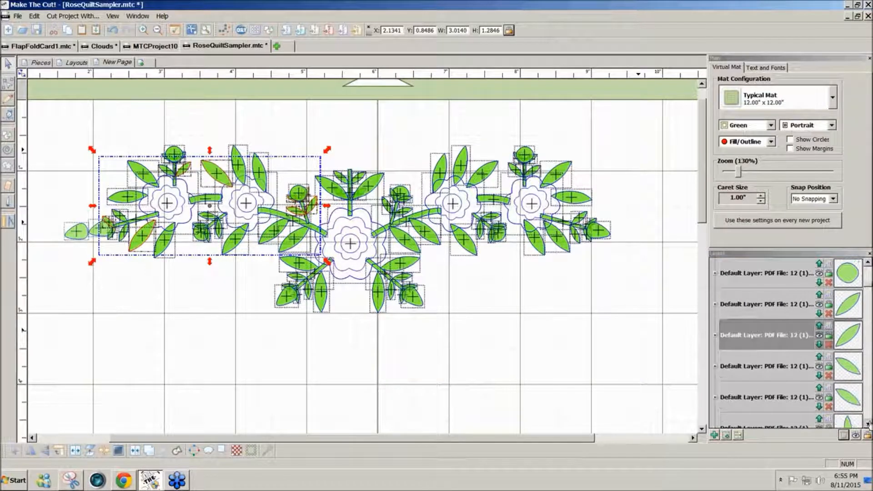
Extend the layer selection with more small leaf copies around the left flowers and one copy of the detached bud piece.
{"action": "left_click", "coordinate": [868, 425]}
{"action": "left_click", "coordinate": [868, 425]}
{"action": "left_click", "coordinate": [844, 310]}
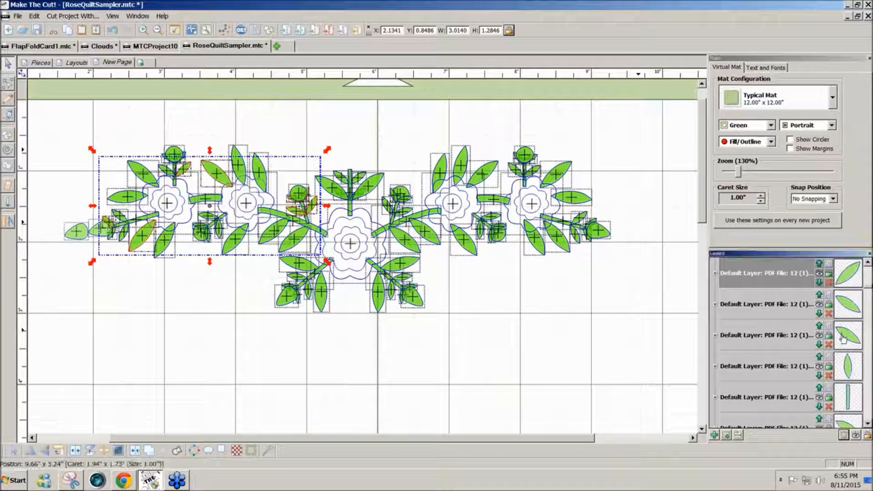
{"action": "left_click", "coordinate": [844, 324]}
{"action": "left_click", "coordinate": [848, 366], "text": "shift"}
{"action": "left_click", "coordinate": [868, 425]}
{"action": "left_click", "coordinate": [868, 424]}
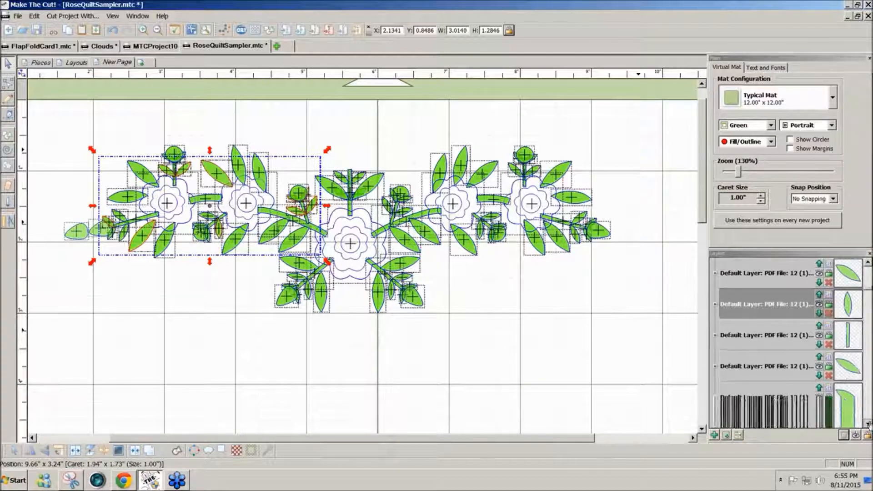
{"action": "left_click", "coordinate": [855, 400], "text": "shift"}
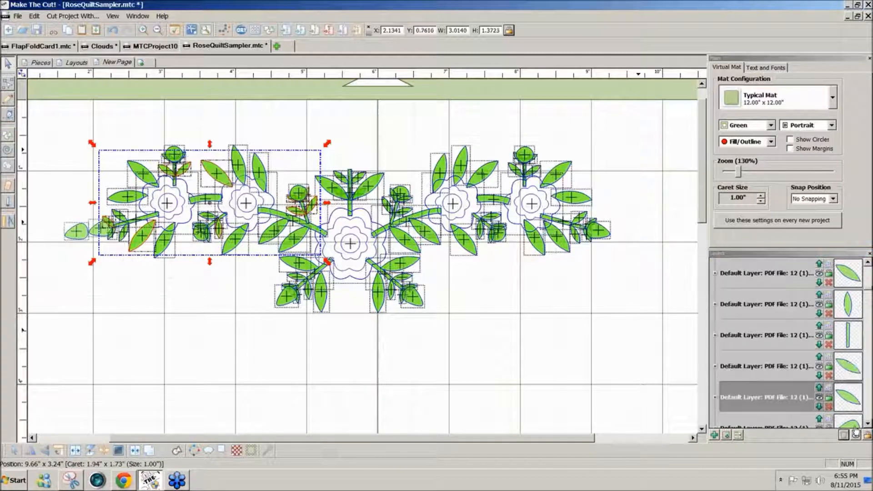
{"action": "left_click", "coordinate": [868, 425]}
{"action": "left_click", "coordinate": [868, 425]}
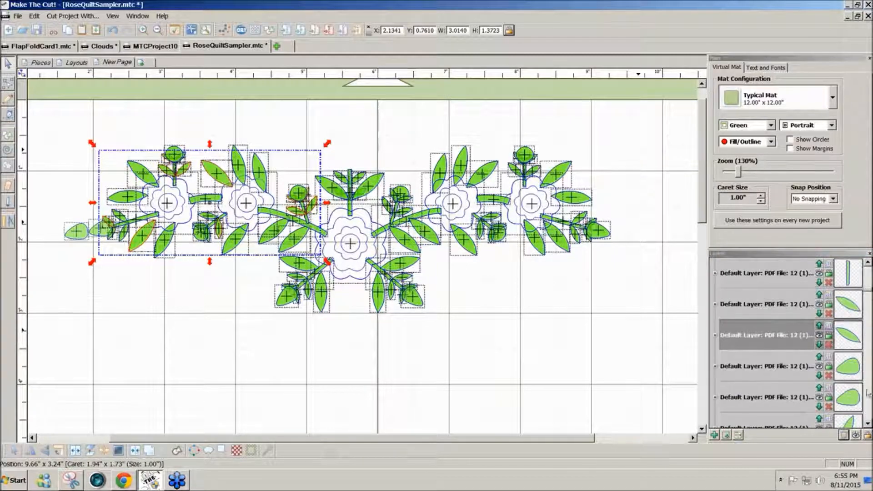
{"action": "left_click", "coordinate": [849, 370], "text": "shift"}
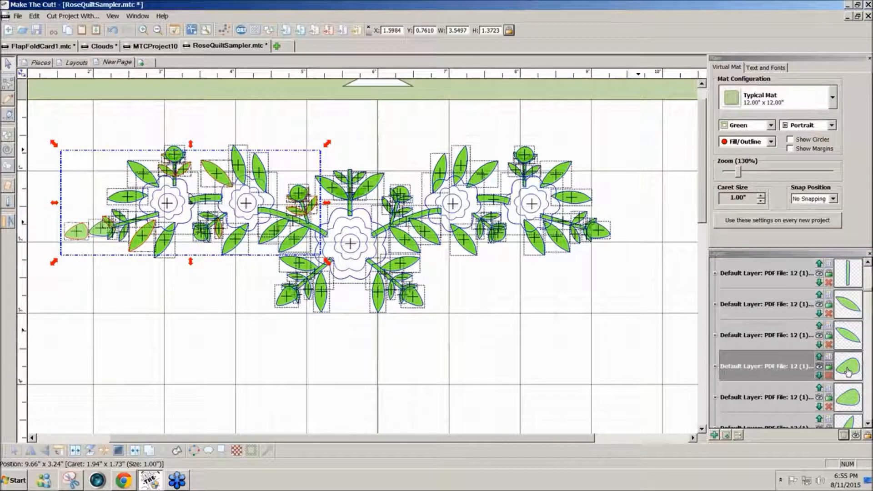
Add one copy of the upright outer-left stem leaf and a first small leaf near the right-hand lower bud to the selection.
{"action": "left_click", "coordinate": [844, 435]}
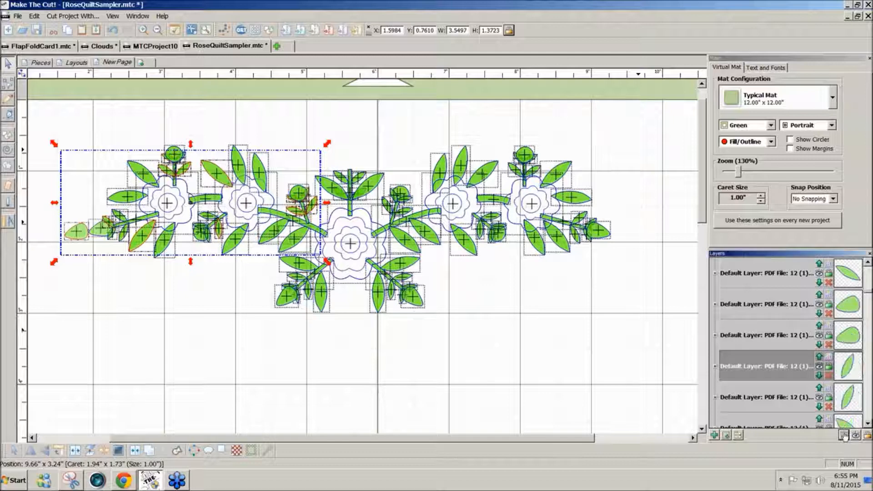
{"action": "left_click", "coordinate": [844, 436]}
{"action": "scroll", "coordinate": [857, 386], "scroll_direction": "down", "scroll_amount": 2}
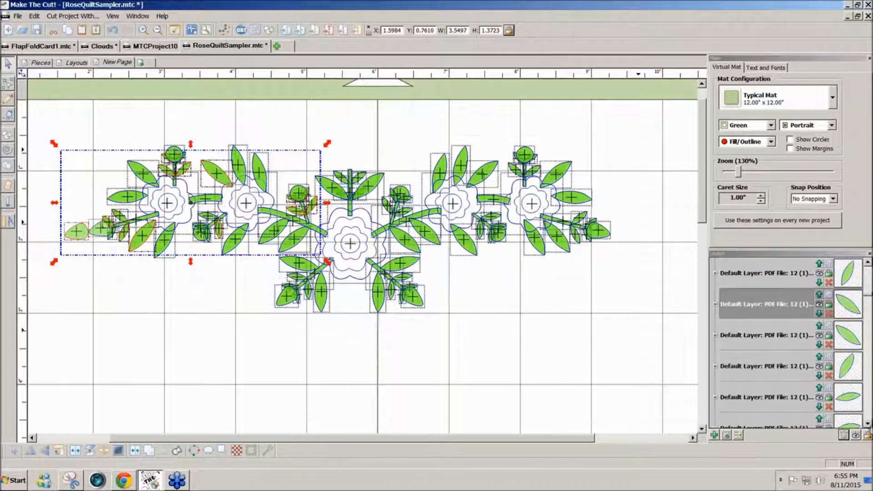
{"action": "left_click", "coordinate": [853, 344]}
{"action": "left_click", "coordinate": [849, 367]}
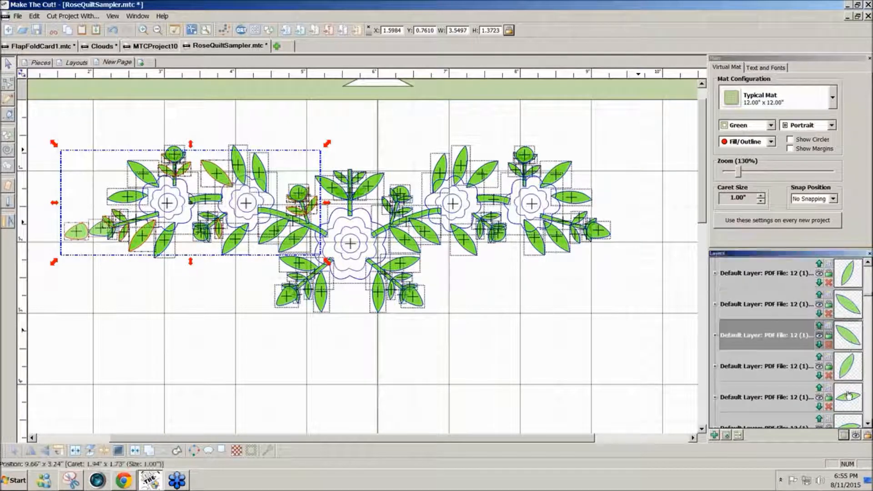
{"action": "left_click", "coordinate": [848, 397], "text": "shift"}
Add one copy of each remaining small leaf around the lower bud between the two right flowers to the layer selection.
{"action": "left_click", "coordinate": [867, 424]}
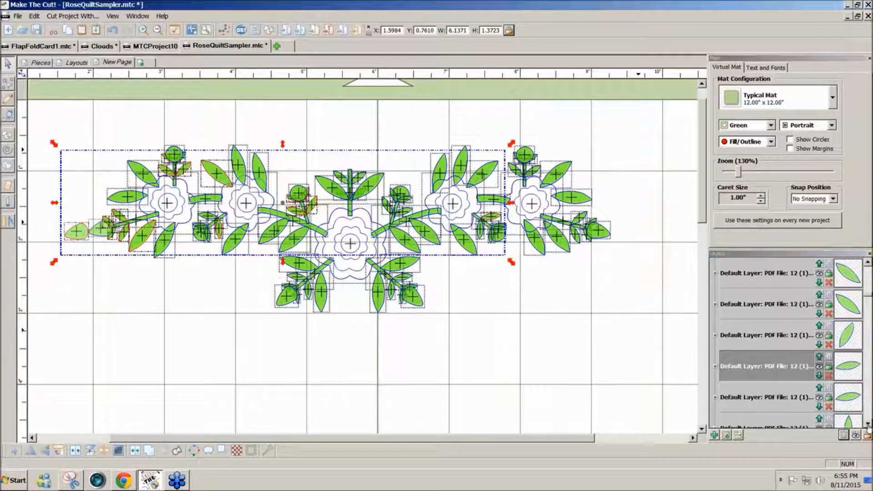
{"action": "left_click", "coordinate": [868, 424]}
{"action": "left_click", "coordinate": [847, 370], "text": "shift"}
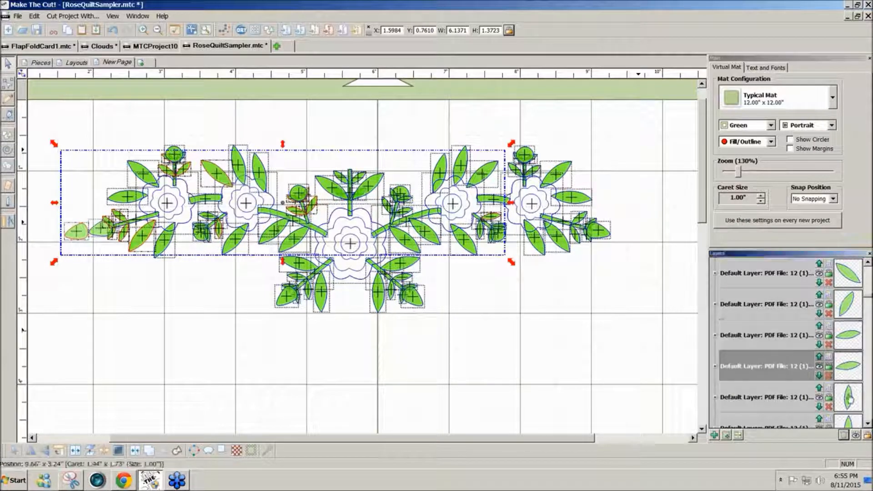
{"action": "left_click", "coordinate": [849, 399], "text": "shift"}
{"action": "left_click", "coordinate": [868, 424]}
{"action": "left_click", "coordinate": [849, 398], "text": "shift"}
{"action": "left_click", "coordinate": [867, 424]}
{"action": "left_click", "coordinate": [868, 423]}
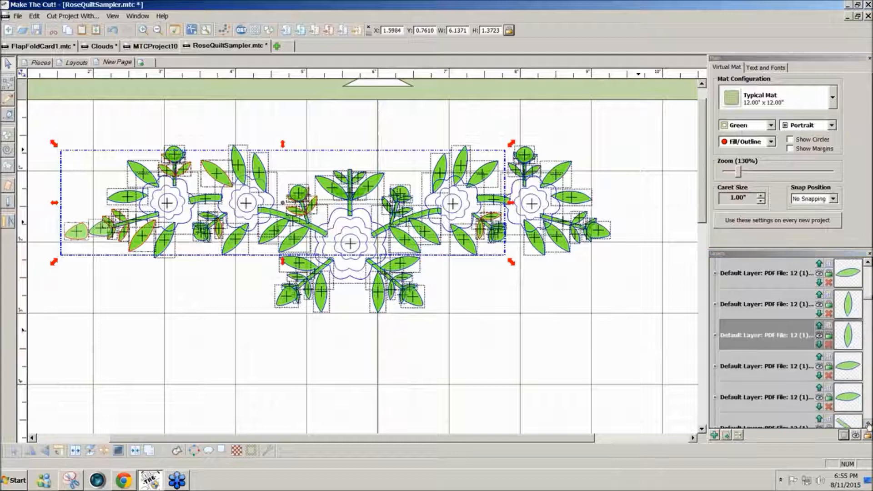
{"action": "left_click", "coordinate": [867, 424]}
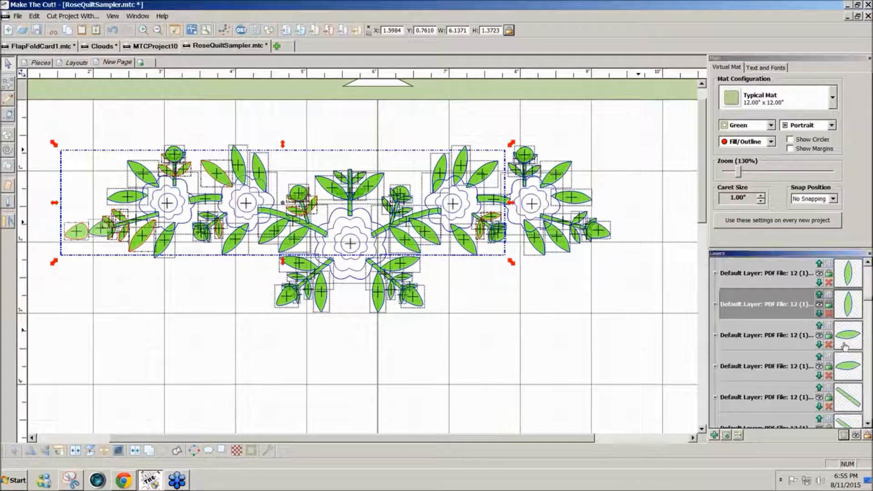
{"action": "left_click", "coordinate": [844, 366]}
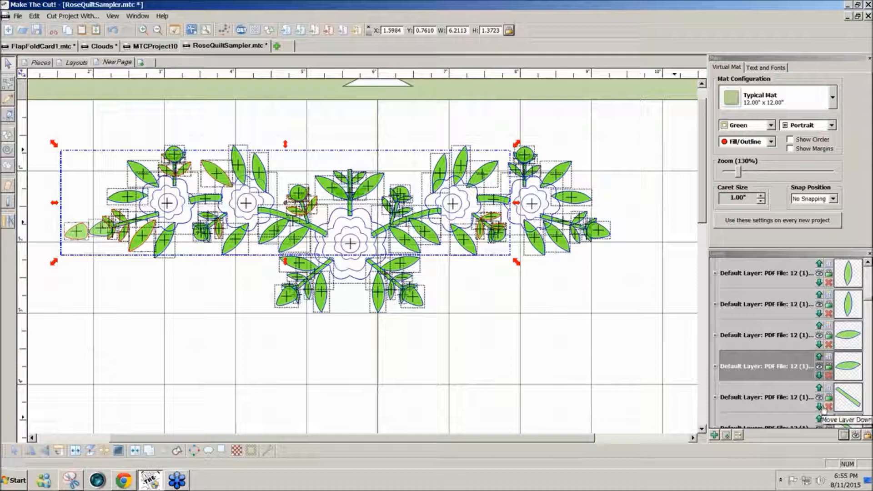
Combine the selected leaf and bud layers into a single new layer.
{"action": "left_click", "coordinate": [727, 437]}
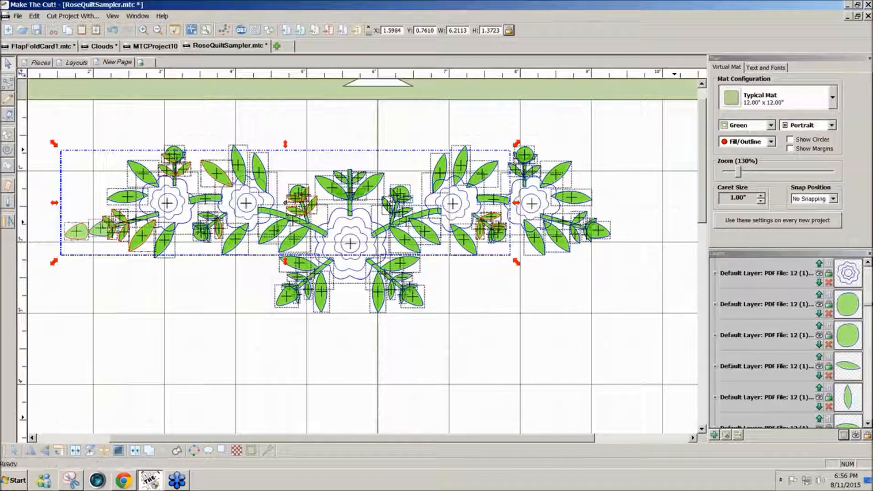
{"action": "left_click_drag", "start_coordinate": [869, 304], "coordinate": [870, 270]}
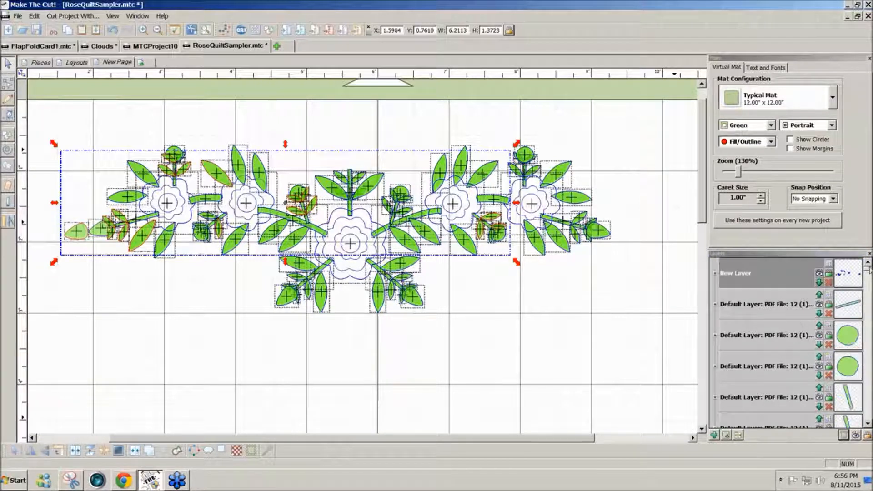
Hide the newly combined small-leaf layer and select one copy of each large leaf around the two left flowers.
{"action": "left_click", "coordinate": [820, 274]}
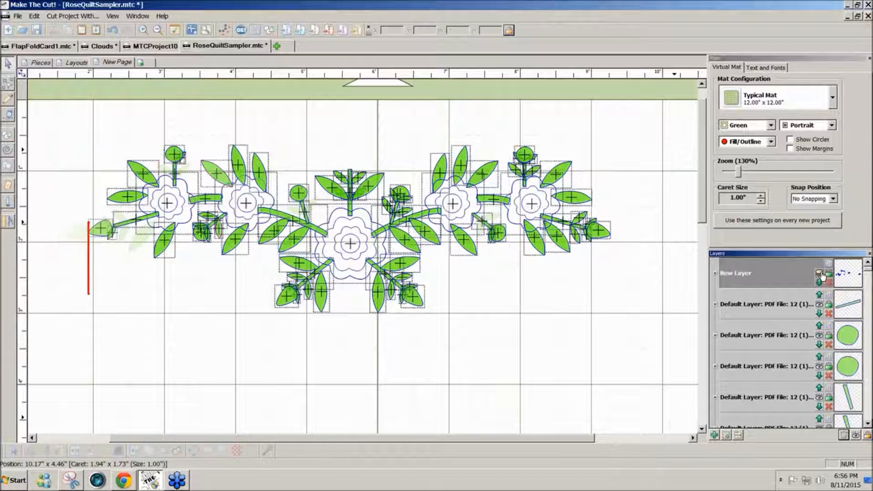
{"action": "left_click", "coordinate": [166, 249]}
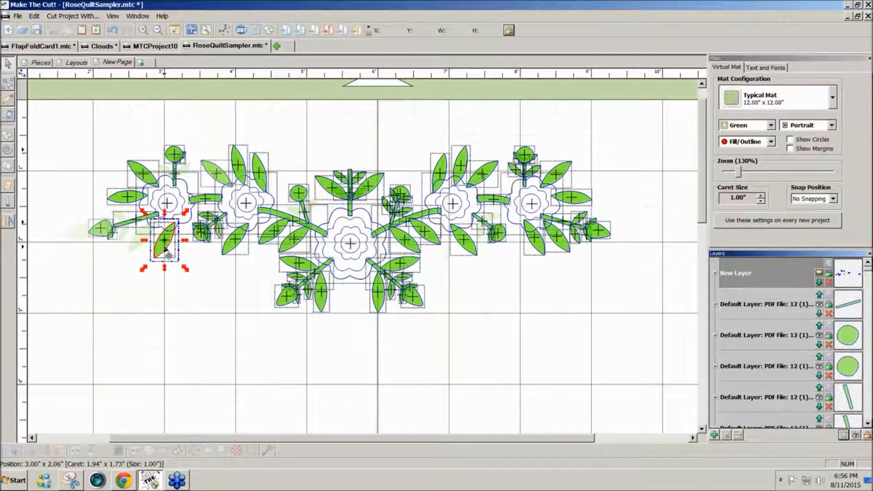
{"action": "left_click", "coordinate": [127, 199], "text": "shift"}
{"action": "left_click", "coordinate": [143, 175], "text": "shift"}
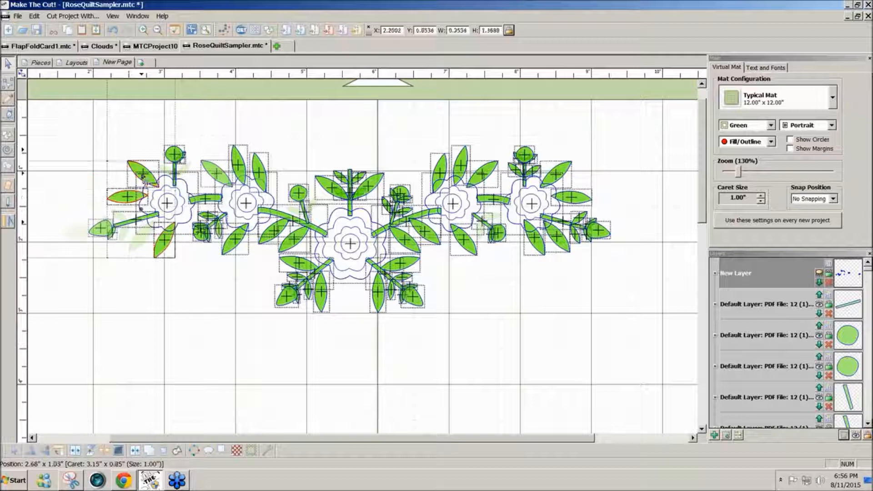
{"action": "left_click", "coordinate": [212, 172], "text": "shift"}
{"action": "left_click", "coordinate": [238, 166], "text": "shift"}
{"action": "left_click", "coordinate": [258, 173], "text": "shift"}
{"action": "left_click", "coordinate": [231, 241], "text": "shift"}
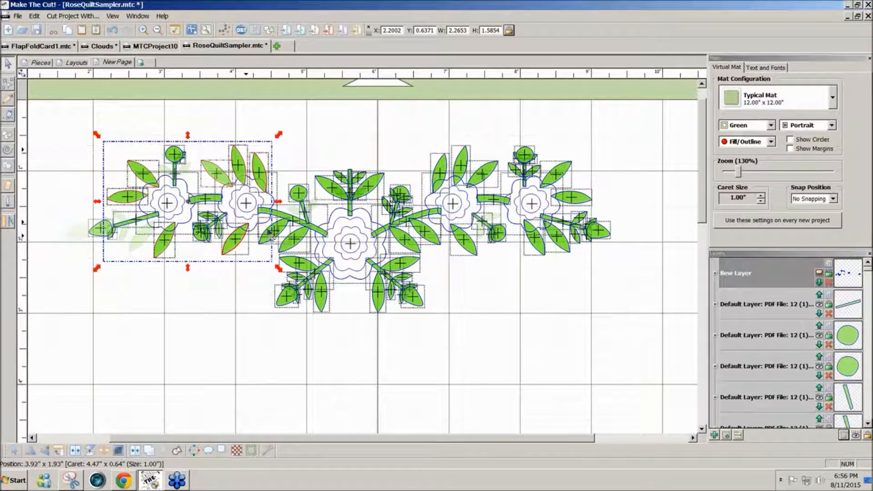
Add the large leaves on the left side of the central flower to the selection and combine them all into a new layer.
{"action": "left_click", "coordinate": [291, 239], "text": "shift"}
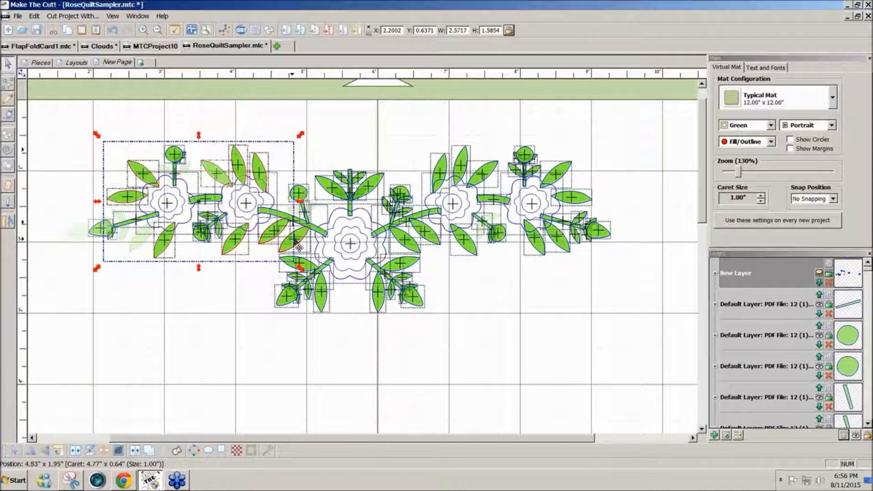
{"action": "left_click", "coordinate": [300, 264], "text": "shift"}
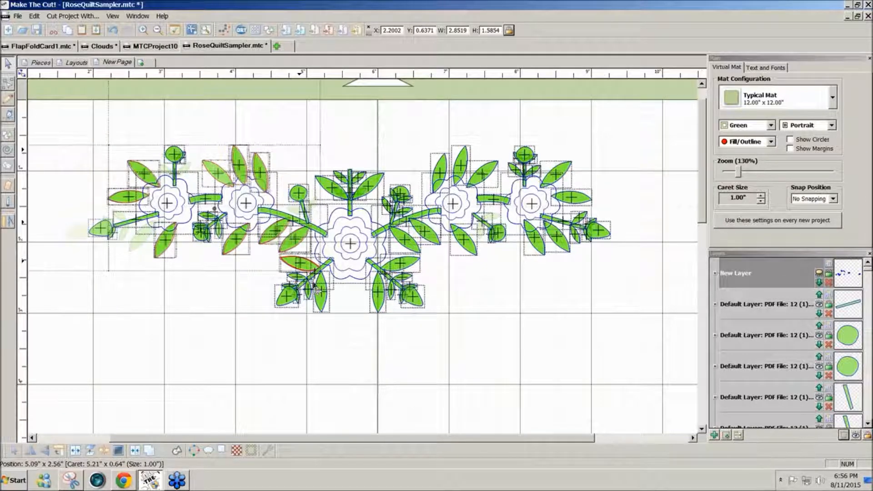
{"action": "left_click", "coordinate": [318, 289], "text": "shift"}
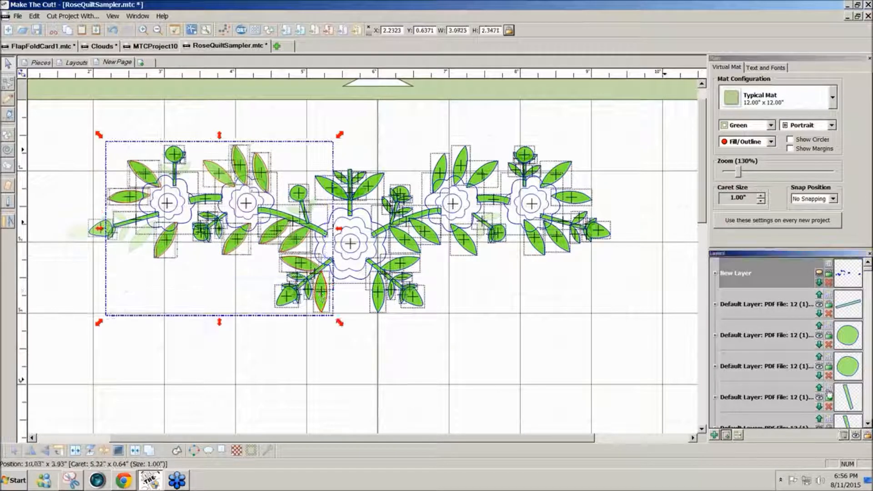
{"action": "left_click", "coordinate": [726, 435]}
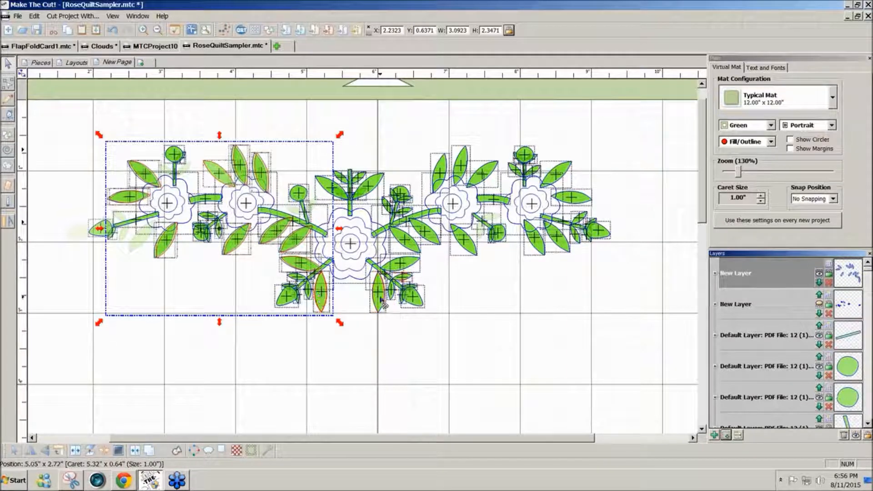
Combine the large leaves above and to the right of the central flower and around the inner right flower into another new layer.
{"action": "left_click", "coordinate": [374, 194]}
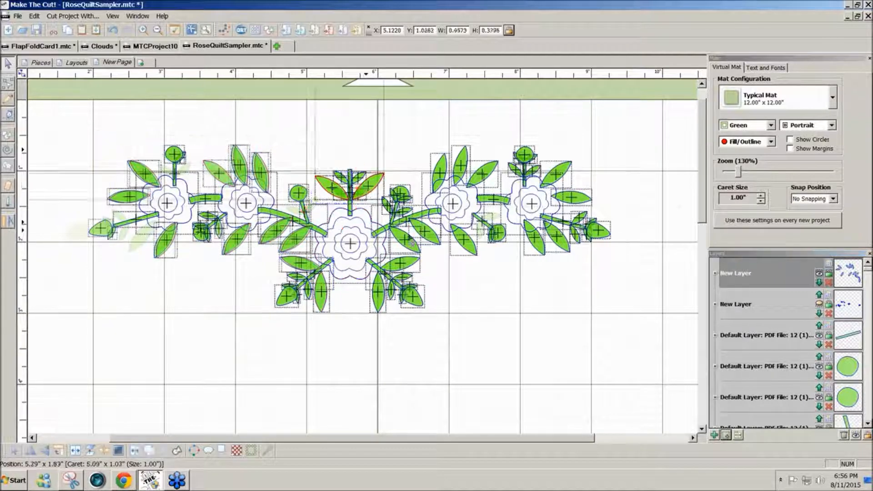
{"action": "left_click", "coordinate": [407, 240], "text": "shift"}
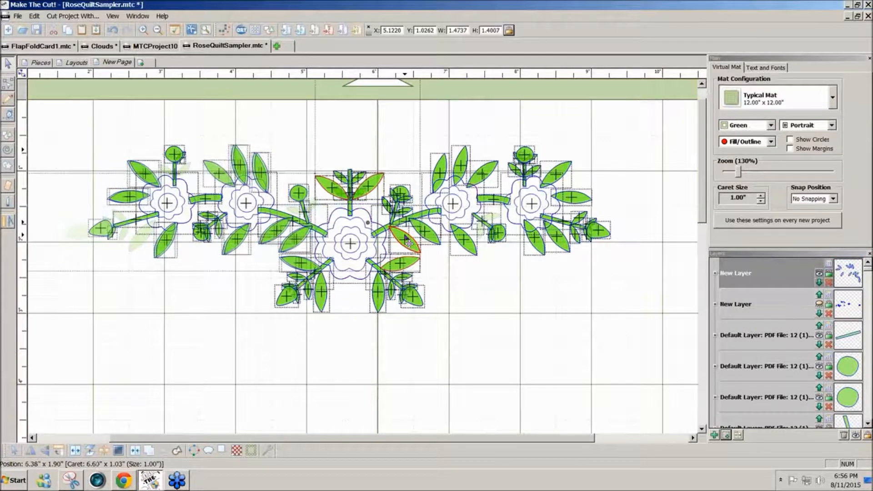
{"action": "left_click", "coordinate": [425, 232], "text": "shift"}
{"action": "left_click", "coordinate": [465, 241], "text": "shift"}
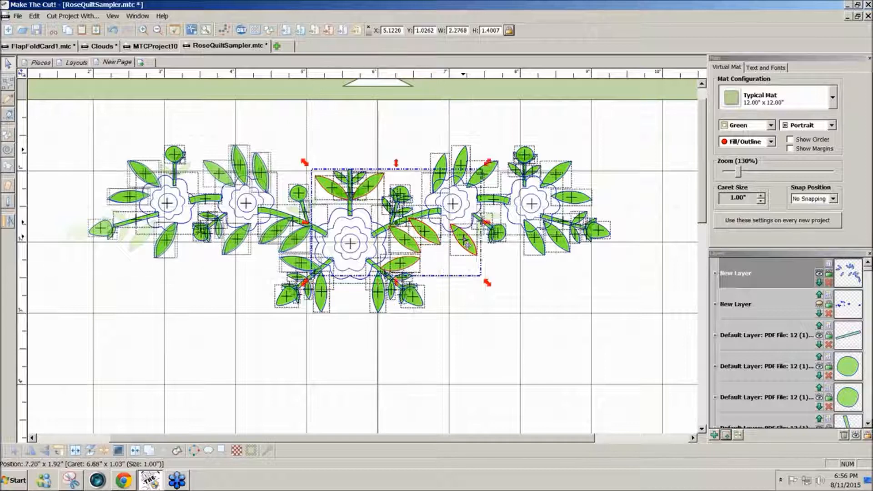
{"action": "left_click", "coordinate": [466, 169], "text": "shift"}
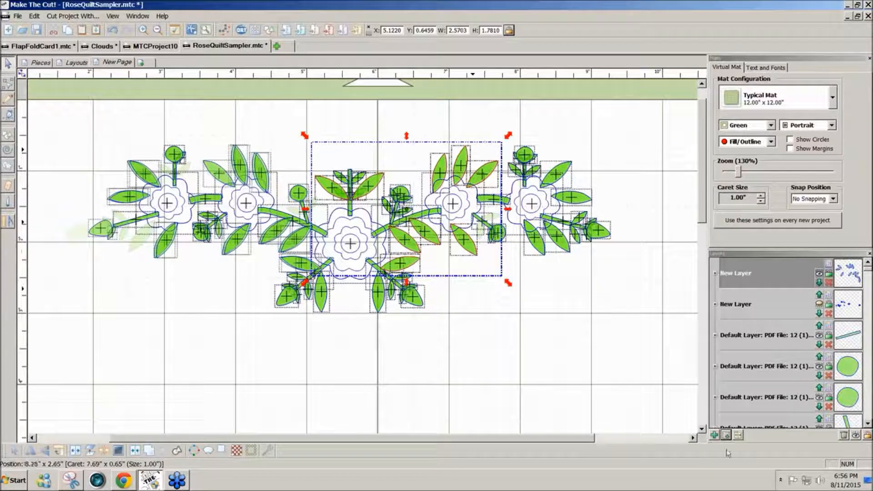
{"action": "left_click", "coordinate": [726, 436]}
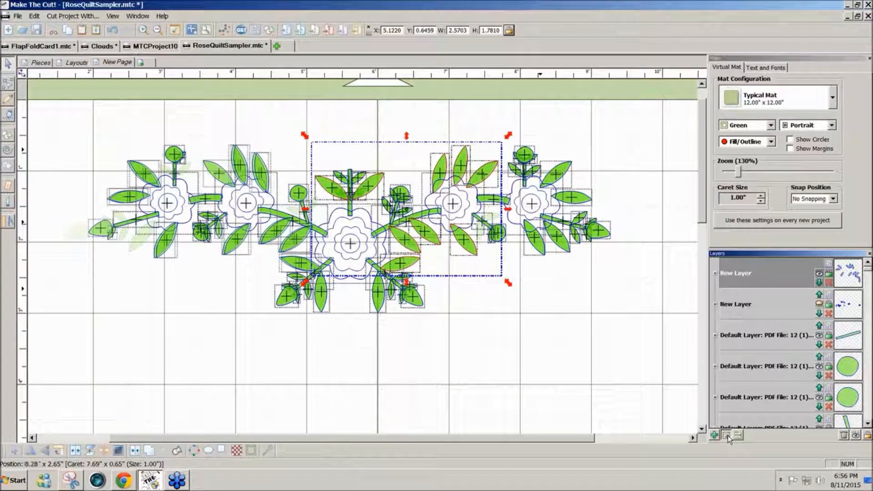
Hide the newest large-leaf layer, clear the selection and review the remaining default layers.
{"action": "left_click", "coordinate": [820, 274]}
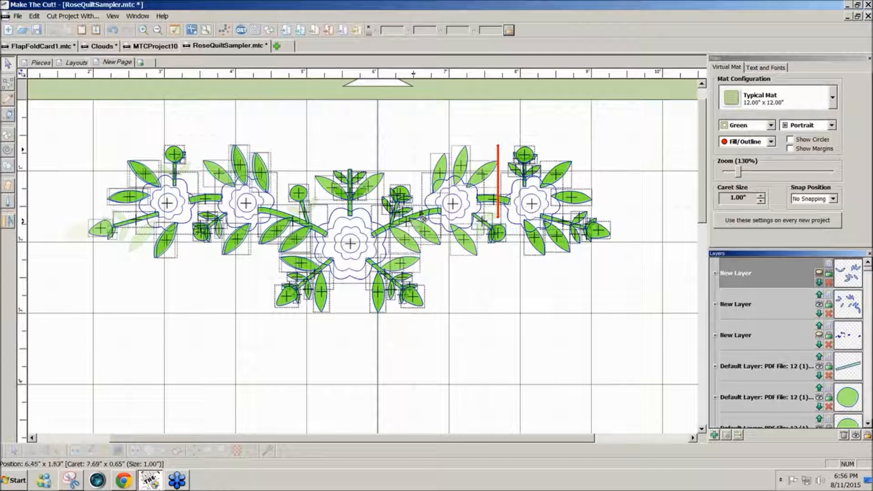
{"action": "left_click", "coordinate": [549, 321]}
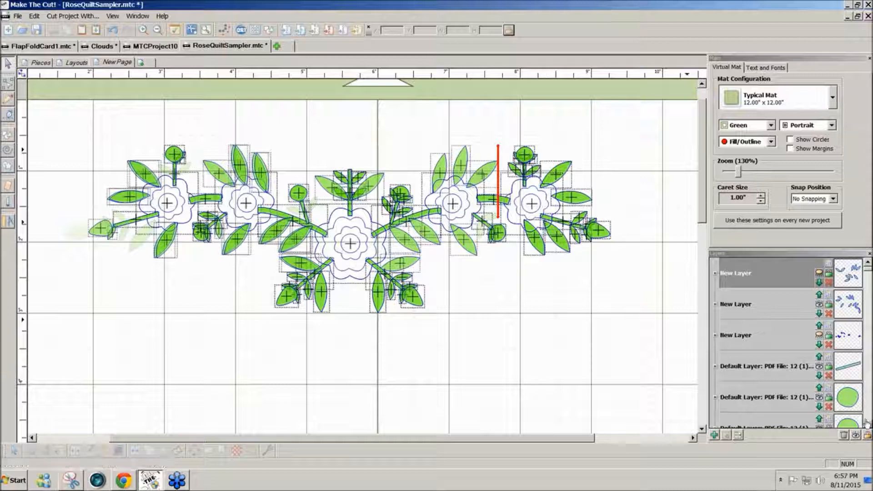
{"action": "scroll", "coordinate": [866, 423], "scroll_direction": "down", "scroll_amount": 5}
{"action": "scroll", "coordinate": [867, 423], "scroll_direction": "down", "scroll_amount": 3}
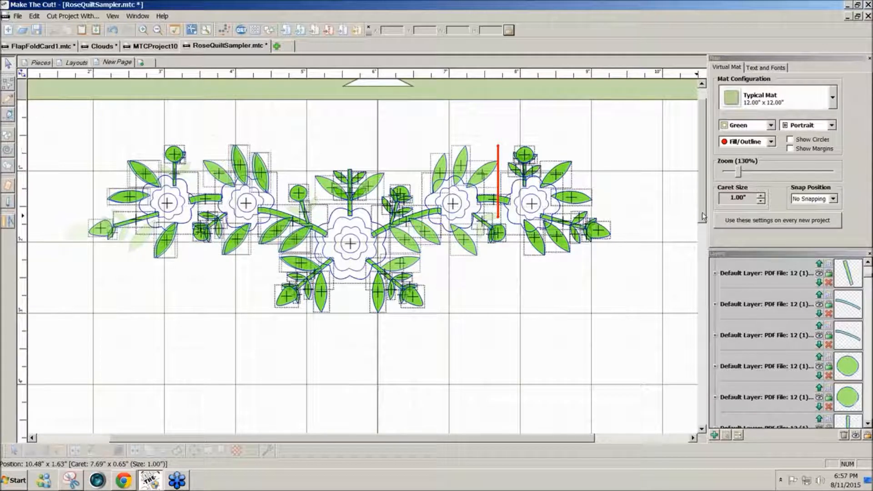
Apply Fuse n' Weld to the whole rose garland on the Layouts page.
{"action": "left_click_drag", "start_coordinate": [702, 213], "coordinate": [703, 203]}
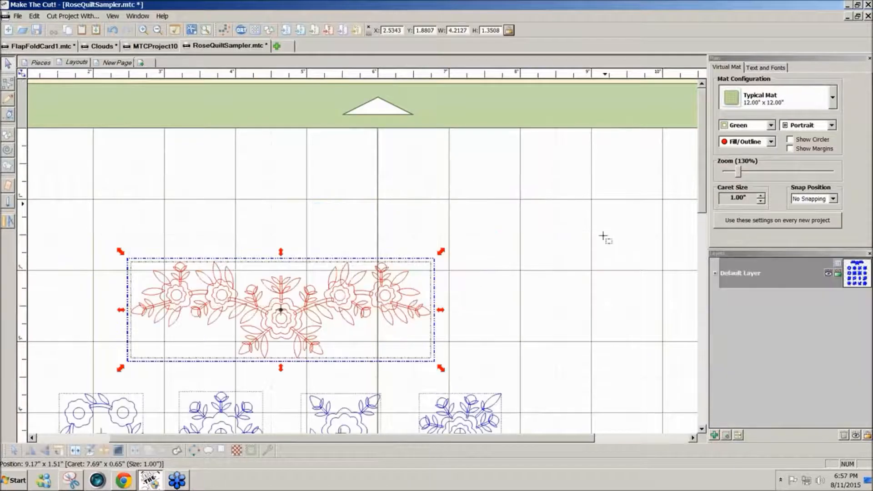
{"action": "left_click", "coordinate": [607, 244]}
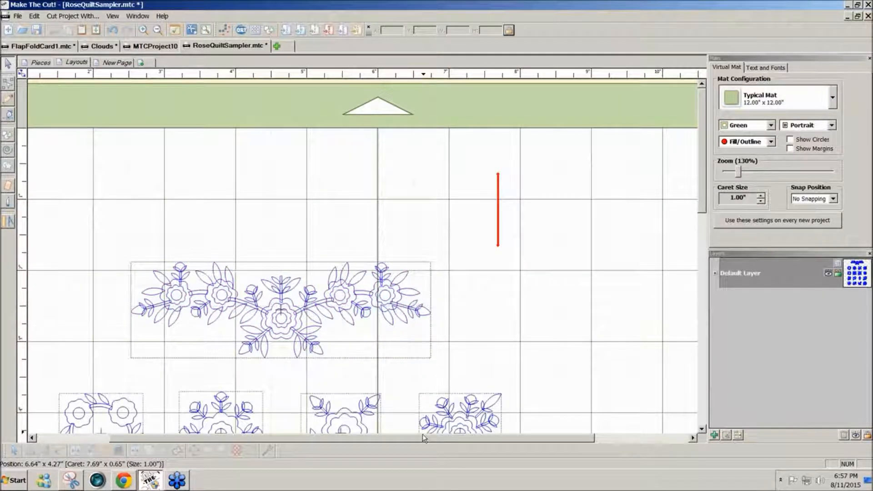
{"action": "left_click_drag", "start_coordinate": [423, 437], "coordinate": [401, 438]}
{"action": "left_click_drag", "start_coordinate": [87, 205], "coordinate": [549, 369]}
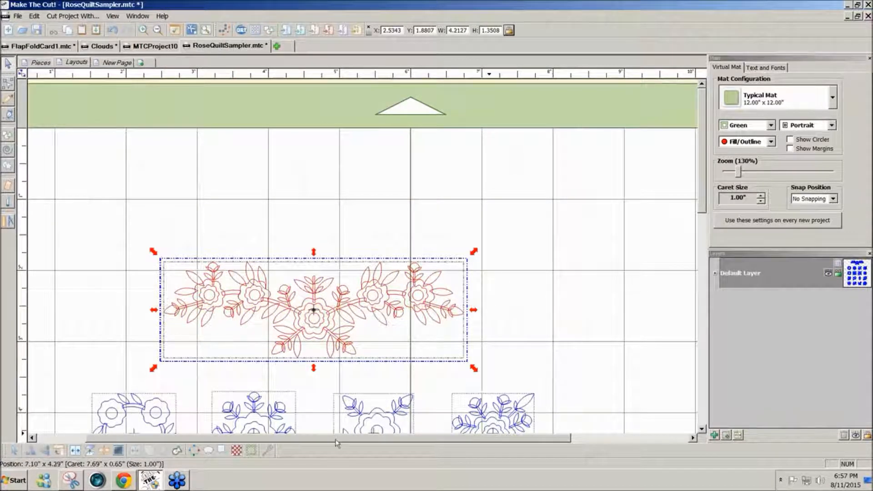
{"action": "left_click", "coordinate": [269, 451]}
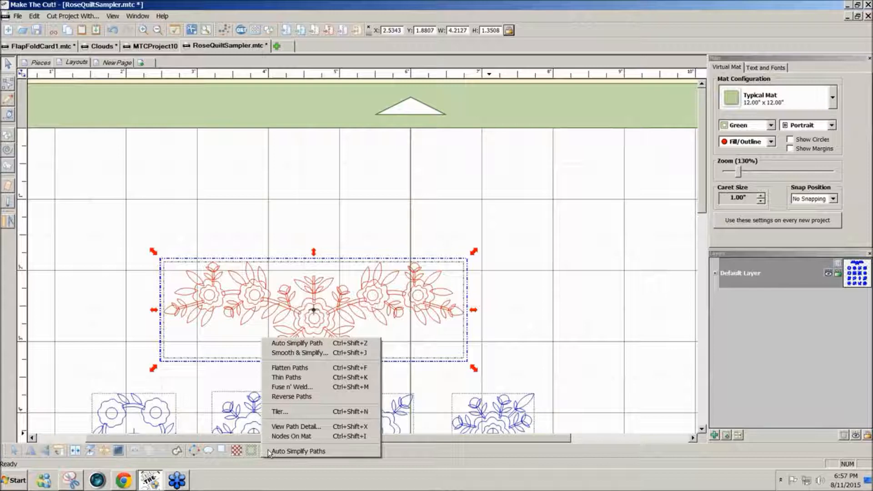
{"action": "left_click", "coordinate": [325, 387]}
{"action": "left_click", "coordinate": [441, 251]}
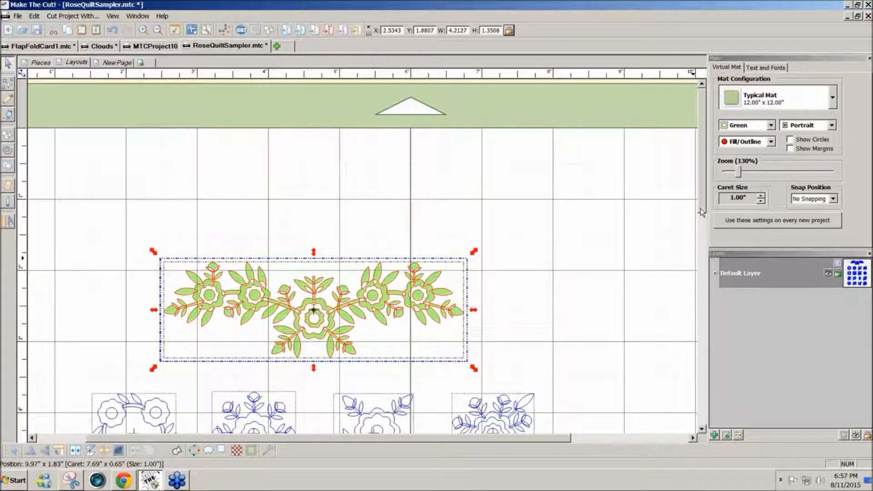
Apply Fuse n' Weld with a 0.0500 in. tolerance to the four-flower wreath below the garland's left end.
{"action": "left_click_drag", "start_coordinate": [702, 212], "coordinate": [698, 248]}
{"action": "left_click_drag", "start_coordinate": [78, 278], "coordinate": [184, 388]}
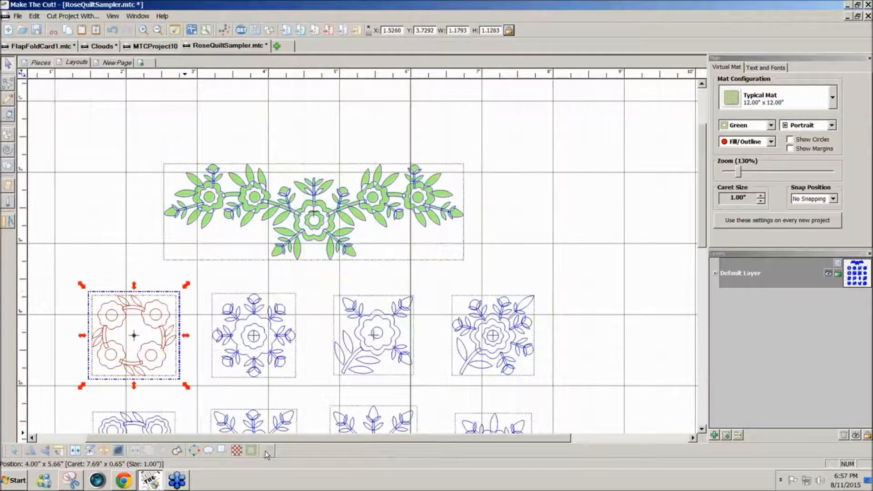
{"action": "left_click", "coordinate": [266, 450]}
{"action": "left_click", "coordinate": [306, 387]}
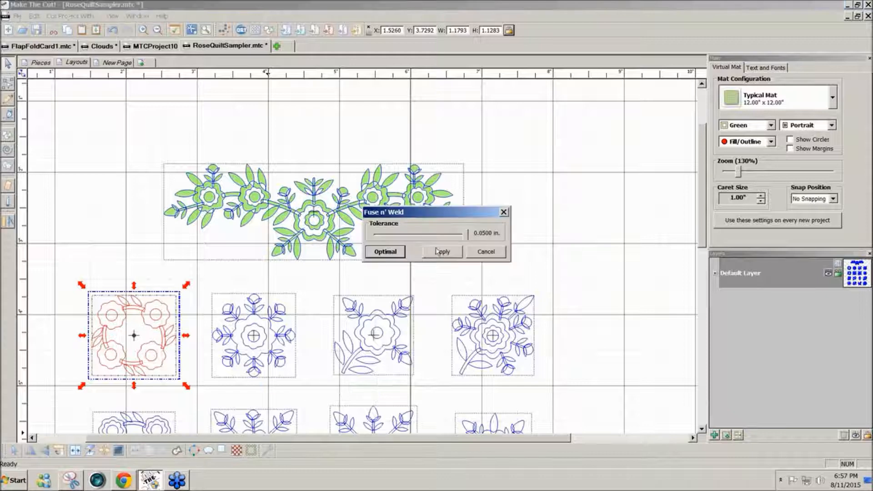
{"action": "left_click", "coordinate": [440, 253]}
{"action": "left_click", "coordinate": [400, 273]}
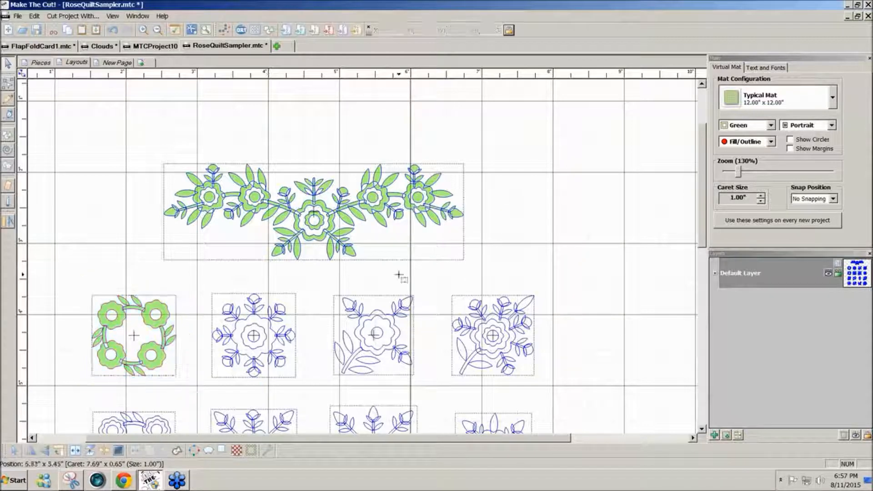
Break the fused four-flower wreath into separate shapes and deselect it.
{"action": "left_click", "coordinate": [148, 315]}
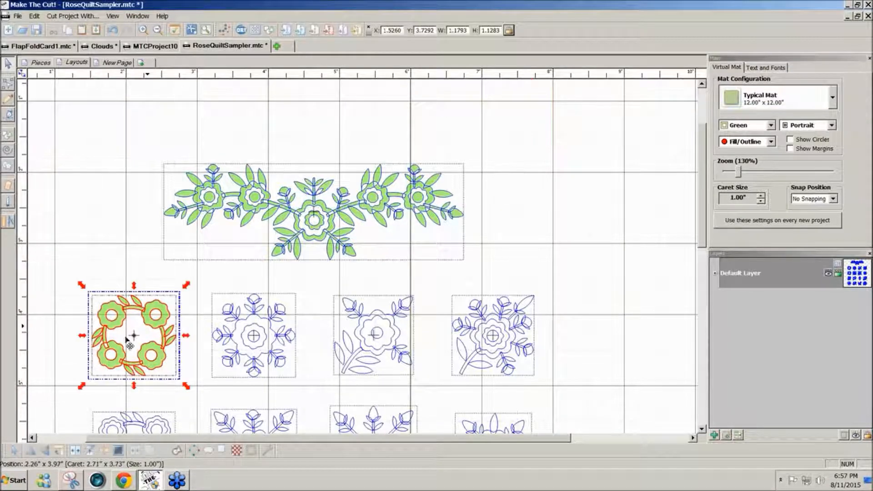
{"action": "left_click", "coordinate": [102, 452]}
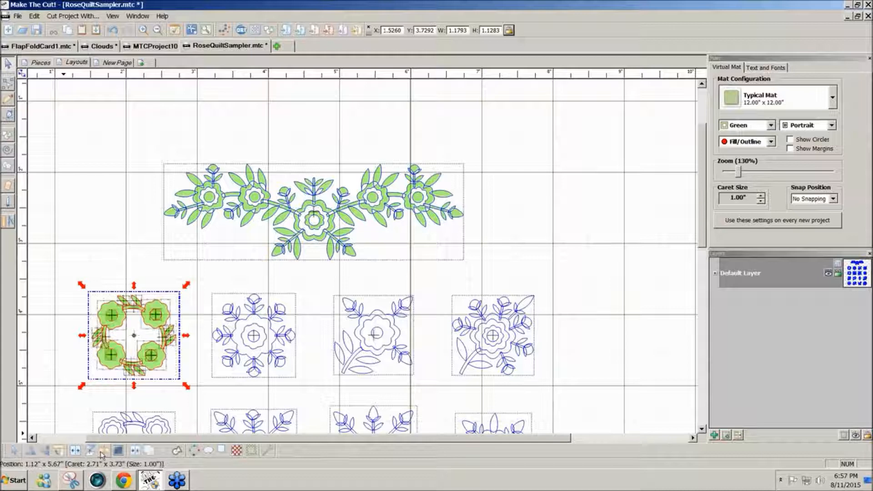
{"action": "left_click", "coordinate": [100, 268]}
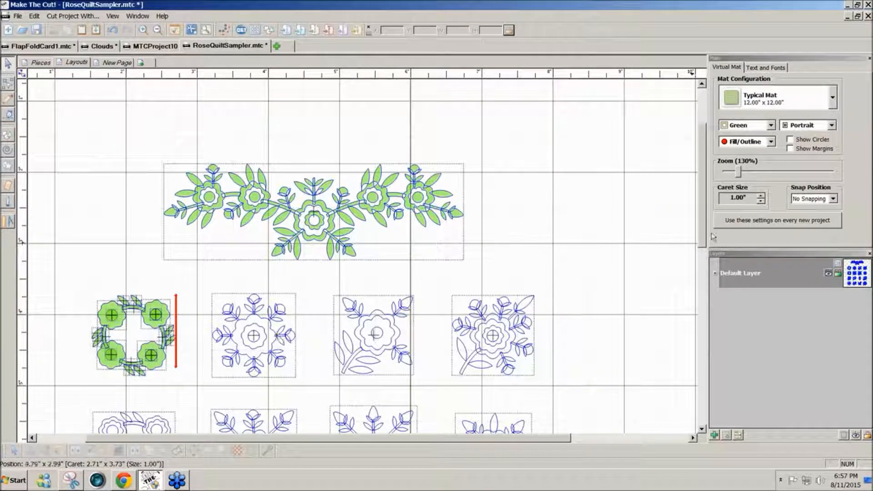
Look through the remaining rose block designs on the Layouts page and return to the garland.
{"action": "left_click_drag", "start_coordinate": [703, 236], "coordinate": [701, 281]}
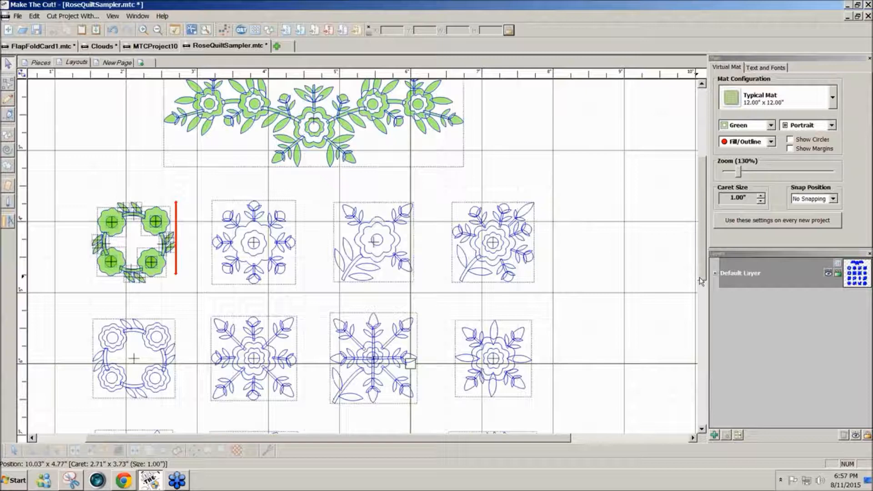
{"action": "left_click_drag", "start_coordinate": [699, 277], "coordinate": [700, 276]}
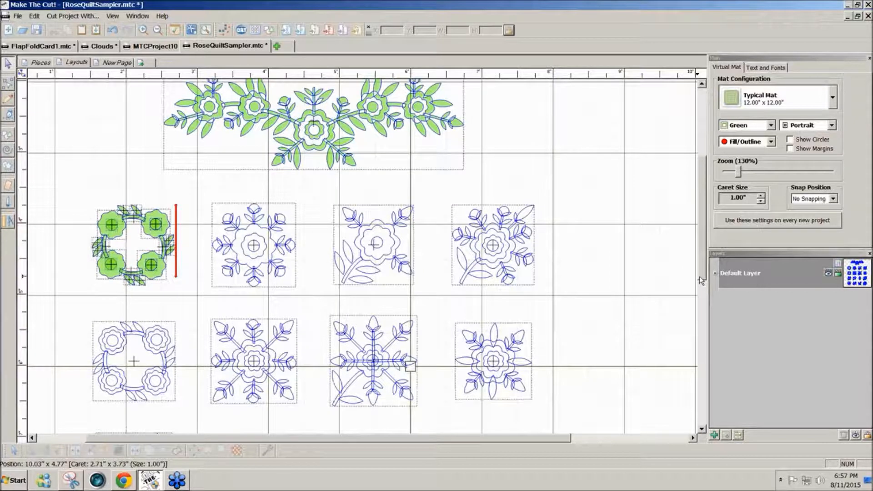
{"action": "mouse_move", "coordinate": [701, 280]}
{"action": "left_mouse_down"}
{"action": "mouse_move", "coordinate": [704, 241]}
{"action": "mouse_move", "coordinate": [694, 275]}
{"action": "left_mouse_up"}
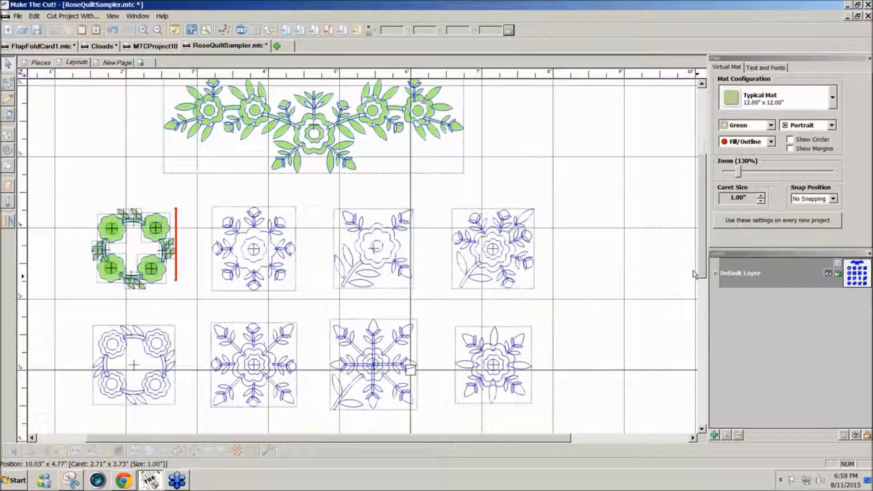
{"action": "scroll", "coordinate": [694, 274], "scroll_direction": "down", "scroll_amount": 3}
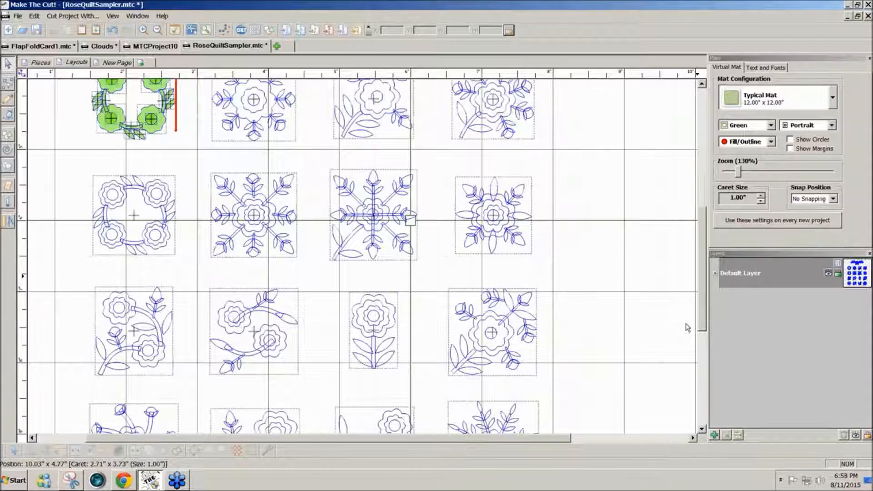
{"action": "scroll", "coordinate": [699, 357], "scroll_direction": "down", "scroll_amount": 2}
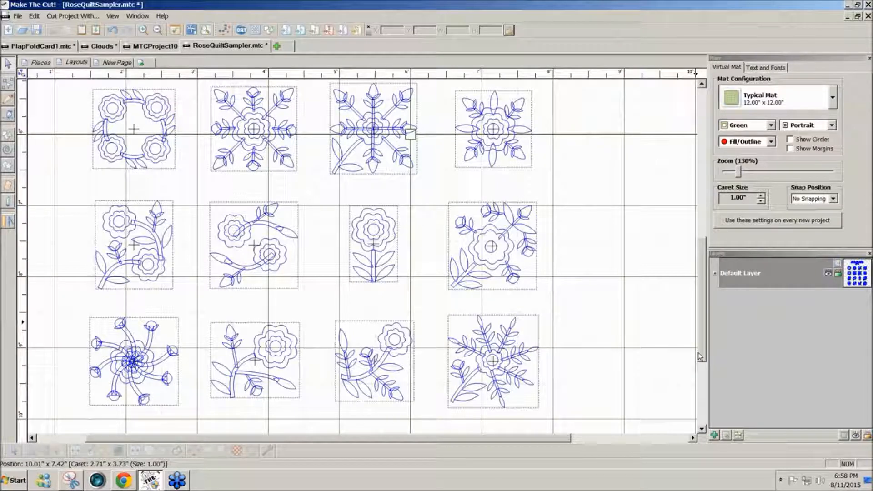
{"action": "scroll", "coordinate": [701, 357], "scroll_direction": "down", "scroll_amount": 1}
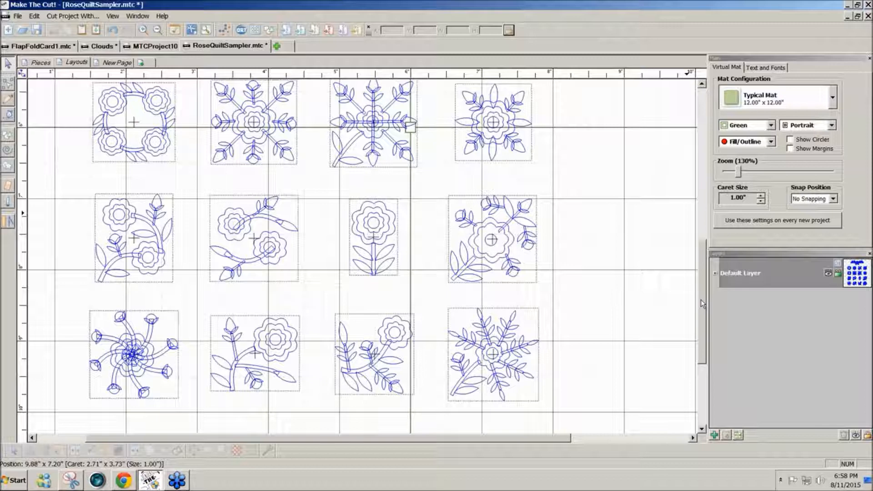
{"action": "left_click_drag", "start_coordinate": [702, 304], "coordinate": [702, 238]}
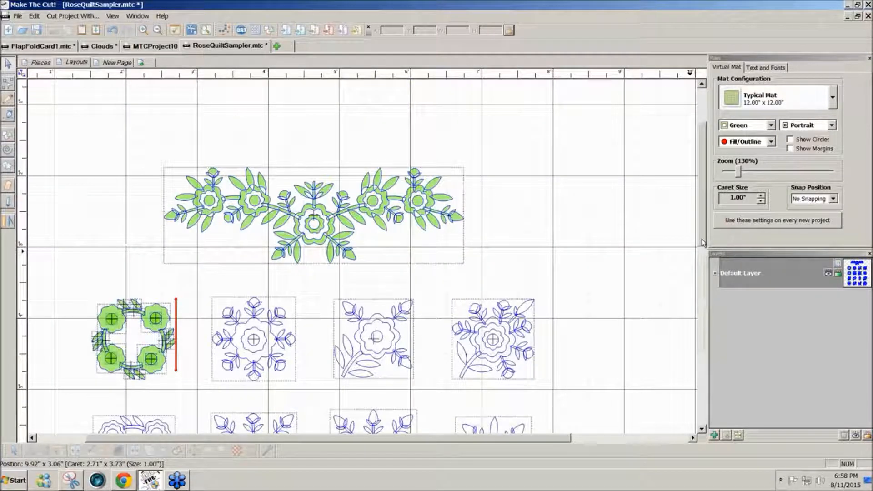
{"action": "left_click_drag", "start_coordinate": [702, 239], "coordinate": [702, 239]}
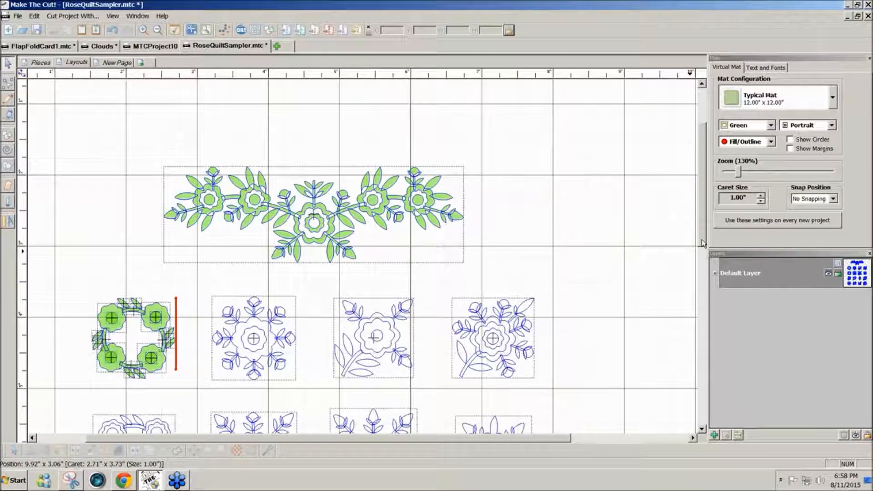
Apply Fuse n' Weld to the rose block at the right end of the row directly below the garland.
{"action": "left_click_drag", "start_coordinate": [703, 239], "coordinate": [700, 263]}
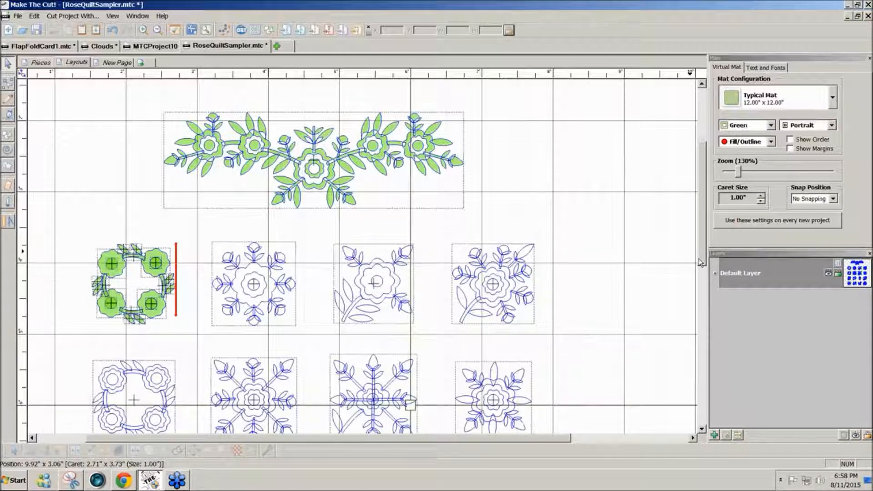
{"action": "scroll", "coordinate": [701, 263], "scroll_direction": "down", "scroll_amount": 1}
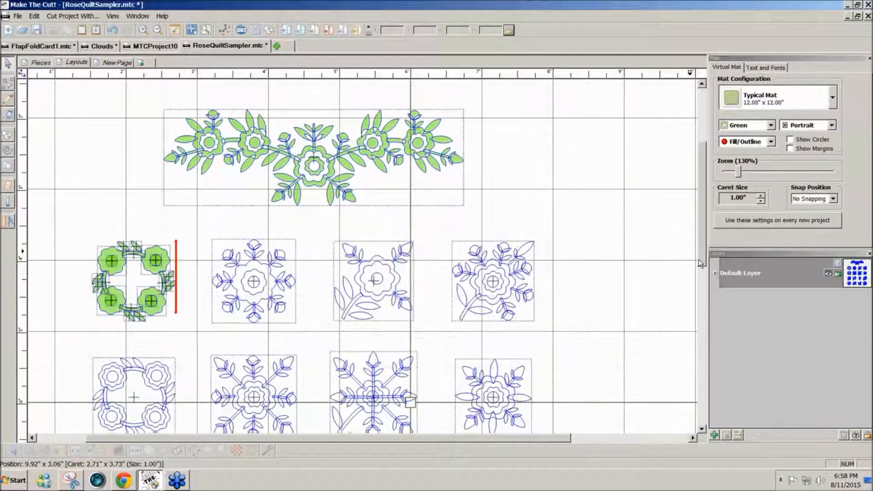
{"action": "scroll", "coordinate": [700, 263], "scroll_direction": "down", "scroll_amount": 3}
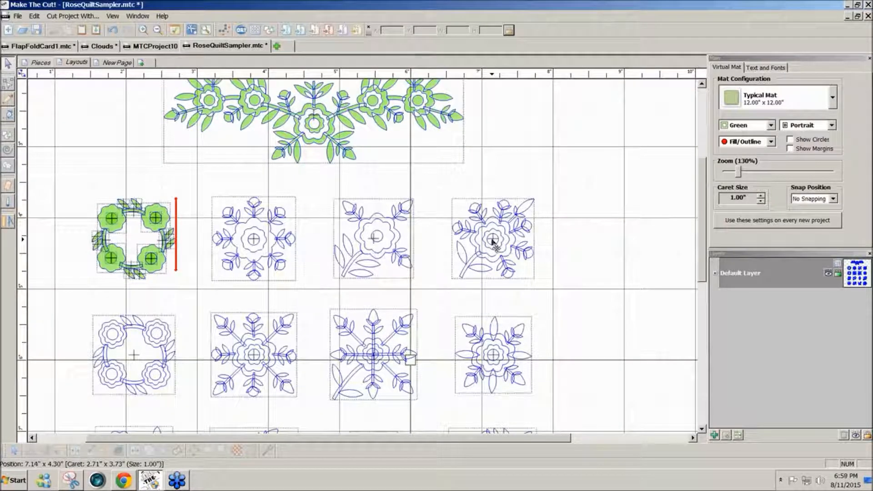
{"action": "left_click_drag", "start_coordinate": [563, 294], "coordinate": [456, 199]}
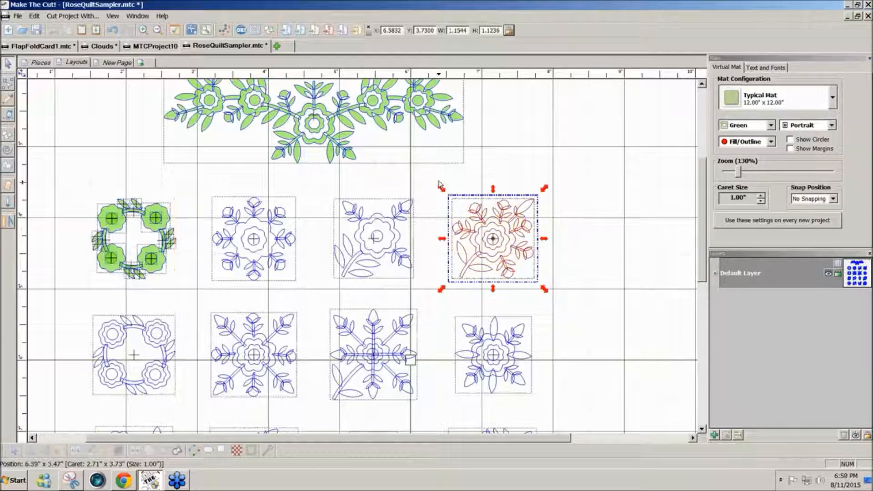
{"action": "left_click", "coordinate": [262, 452]}
{"action": "left_click", "coordinate": [300, 388]}
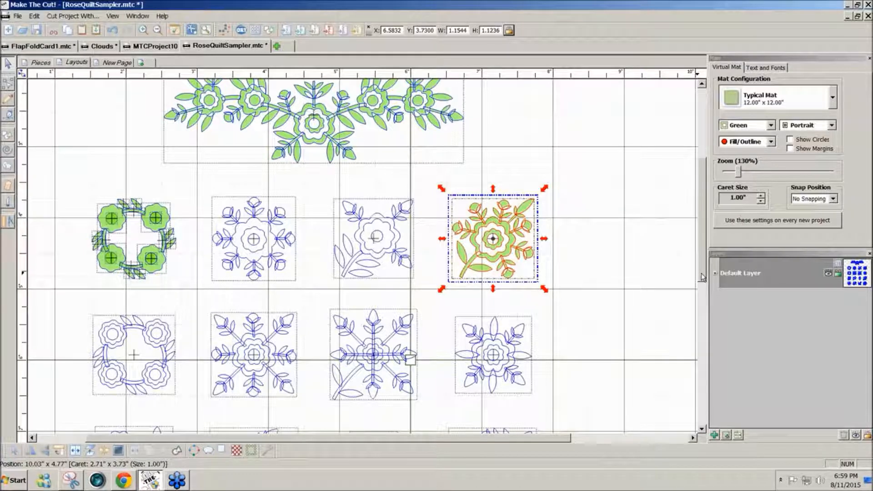
Look over the rose blocks on the Layouts page and the separate flower, leaf and stem shapes on the Pieces page.
{"action": "left_click_drag", "start_coordinate": [702, 274], "coordinate": [702, 275]}
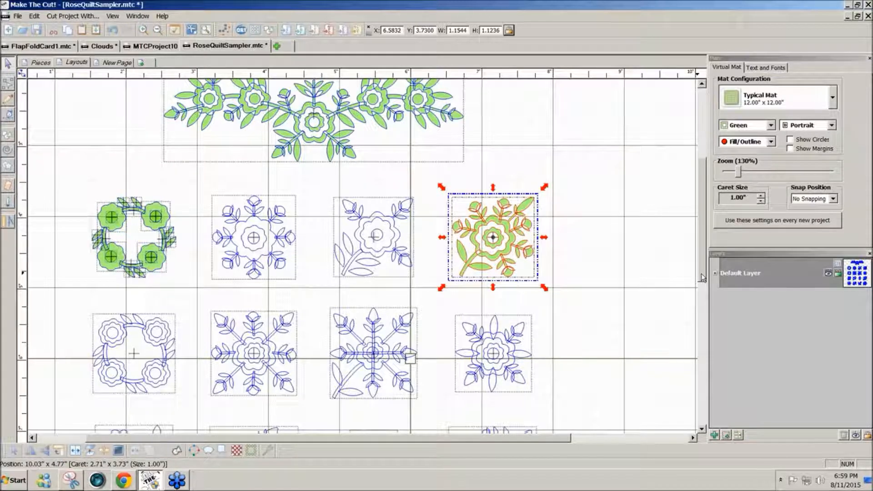
{"action": "left_click_drag", "start_coordinate": [702, 275], "coordinate": [702, 366]}
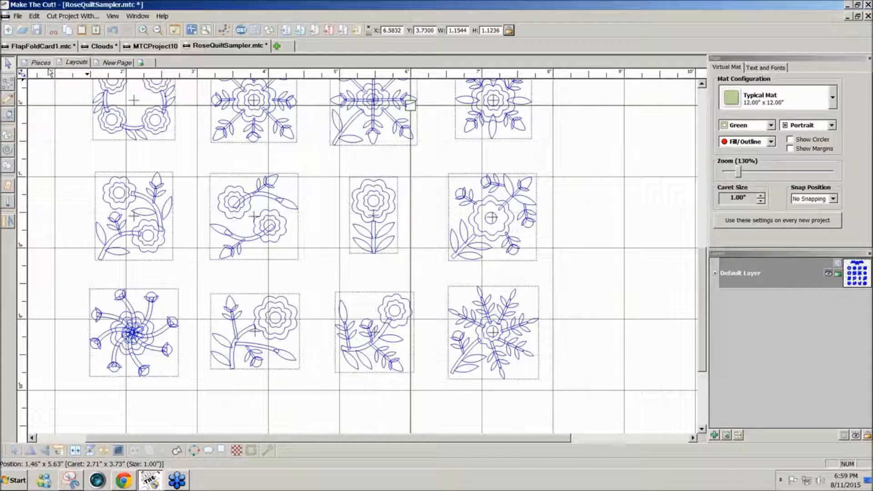
{"action": "left_click", "coordinate": [42, 62]}
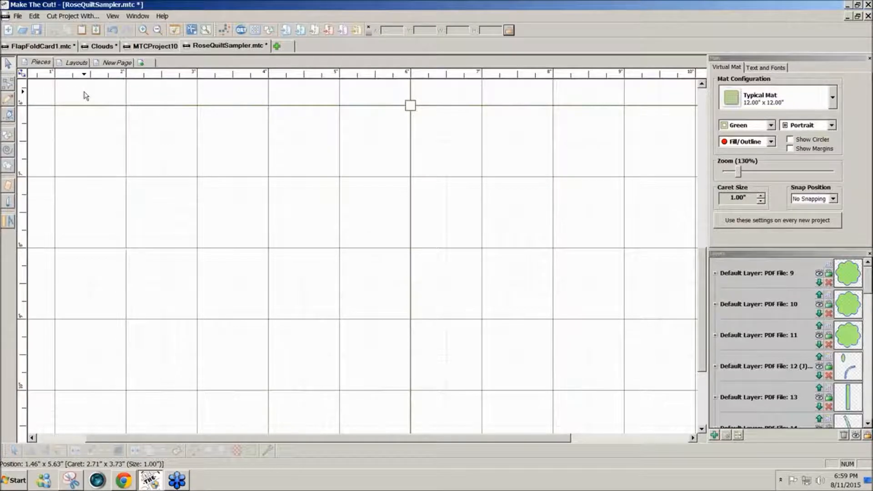
{"action": "scroll", "coordinate": [161, 340], "scroll_direction": "up", "scroll_amount": 10}
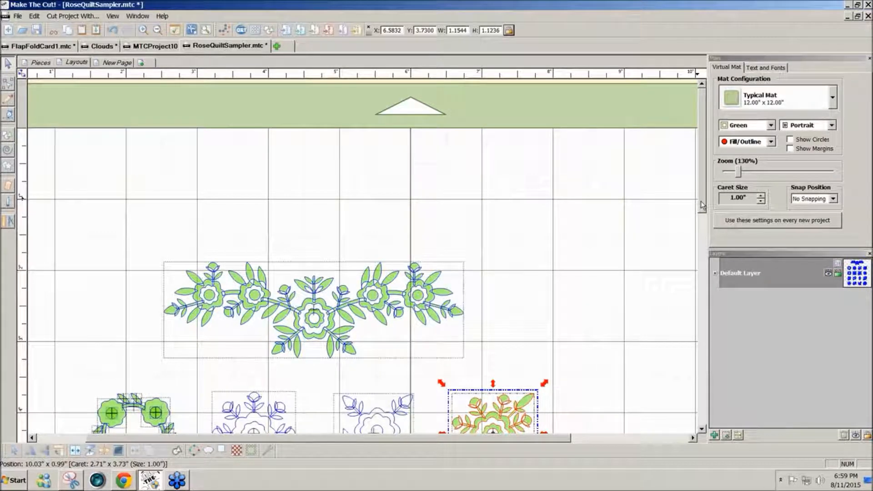
{"action": "left_click_drag", "start_coordinate": [703, 206], "coordinate": [703, 208]}
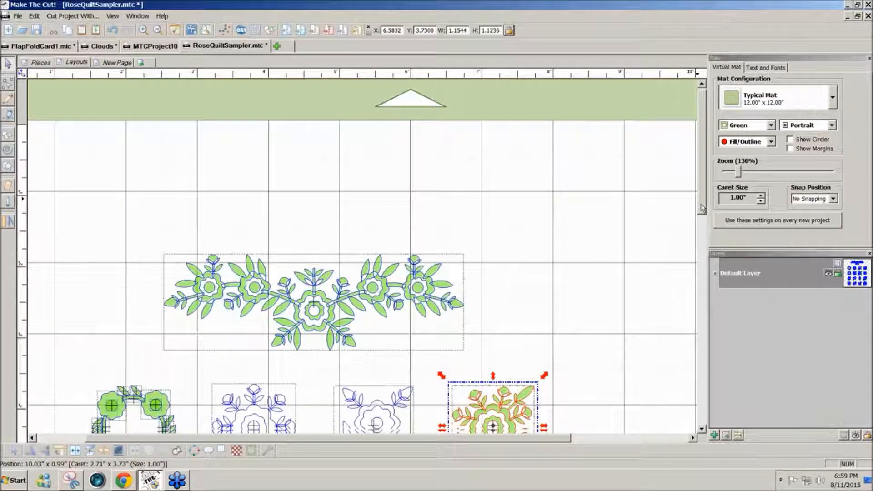
{"action": "left_click_drag", "start_coordinate": [703, 207], "coordinate": [701, 251]}
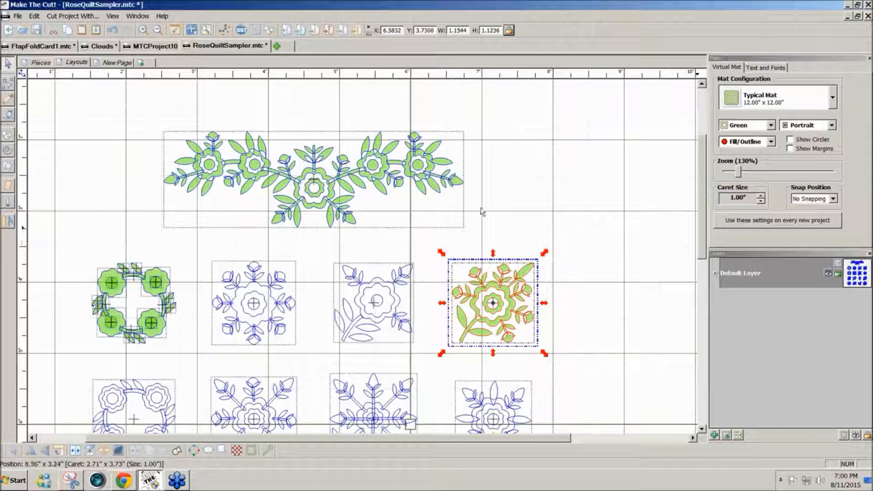
{"action": "left_click", "coordinate": [41, 62]}
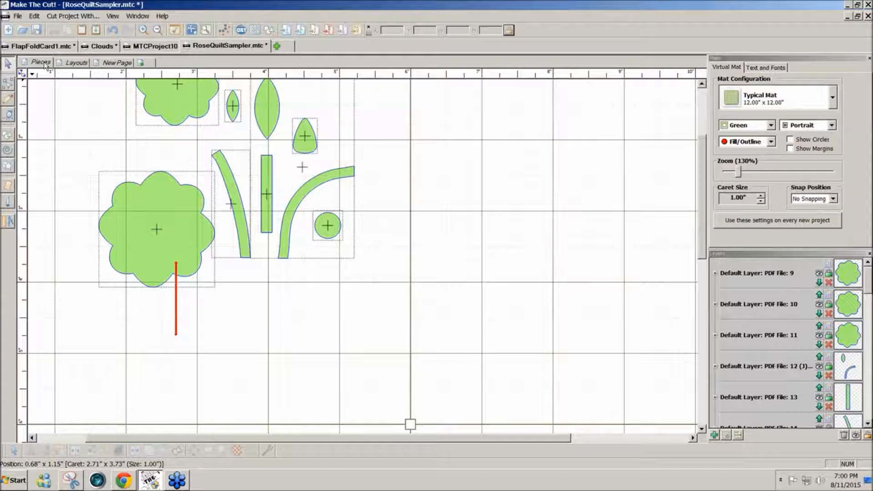
{"action": "scroll", "coordinate": [702, 210], "scroll_direction": "up", "scroll_amount": 3}
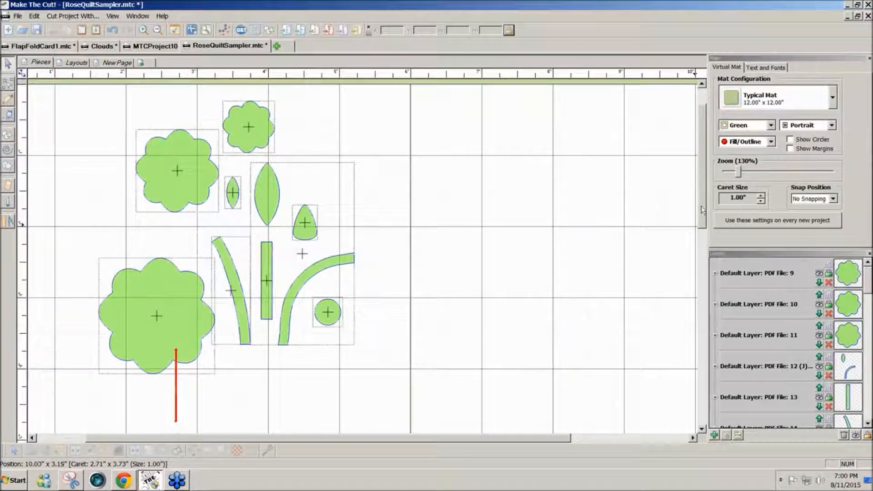
{"action": "left_click_drag", "start_coordinate": [701, 207], "coordinate": [703, 199]}
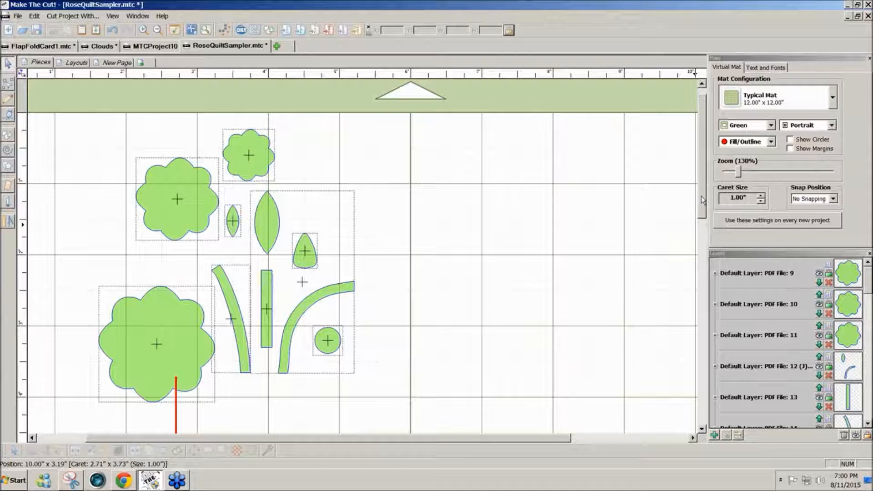
{"action": "scroll", "coordinate": [703, 200], "scroll_direction": "up", "scroll_amount": 1}
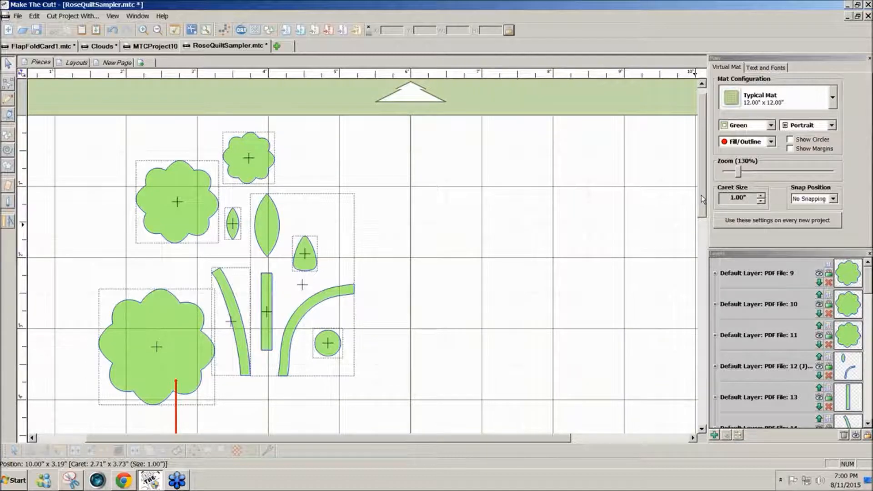
{"action": "left_click_drag", "start_coordinate": [703, 199], "coordinate": [702, 194]}
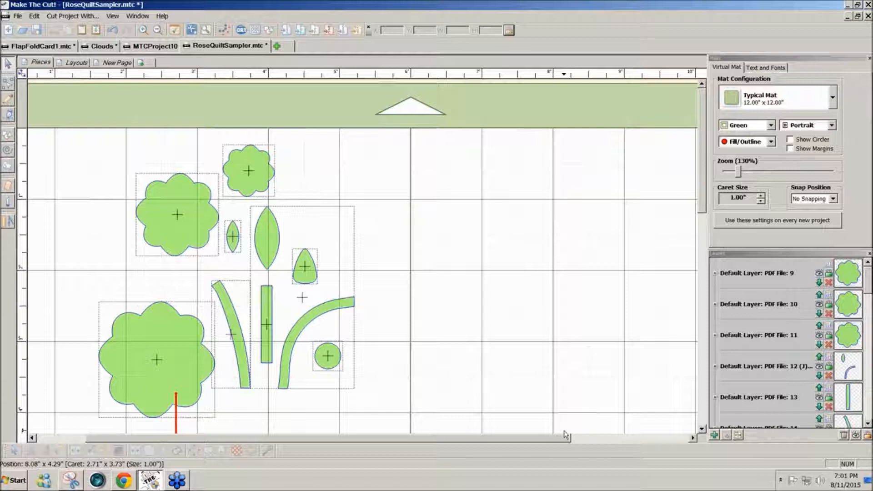
Close the RoseQuiltSampler, Clouds and FlapFoldCard1 projects without saving their changes.
{"action": "left_click", "coordinate": [868, 16]}
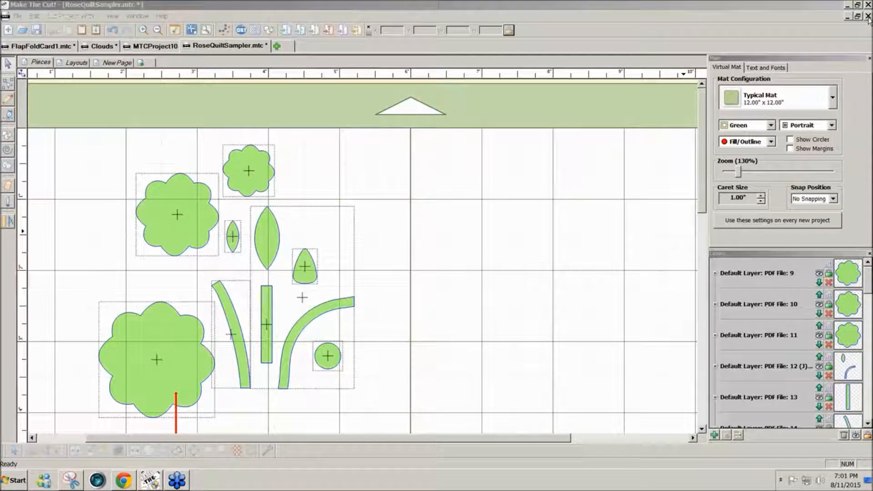
{"action": "left_click", "coordinate": [868, 16]}
{"action": "left_click", "coordinate": [444, 263]}
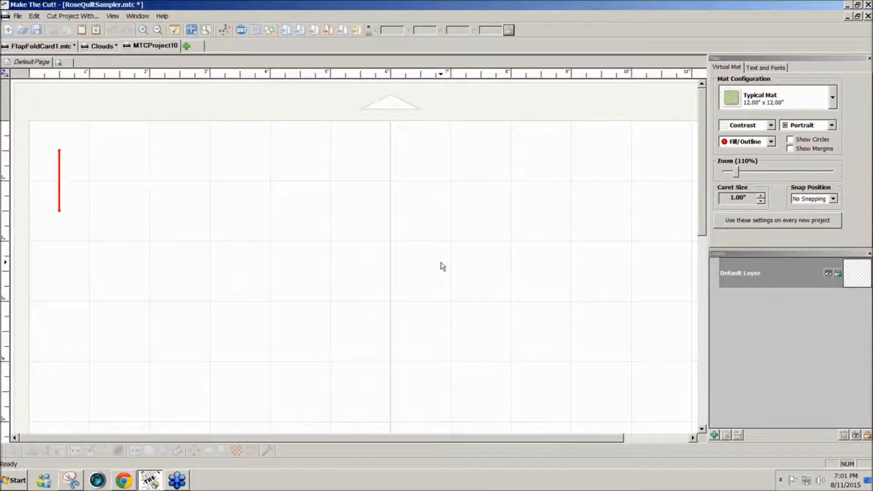
{"action": "left_click", "coordinate": [109, 50]}
{"action": "left_click", "coordinate": [868, 16]}
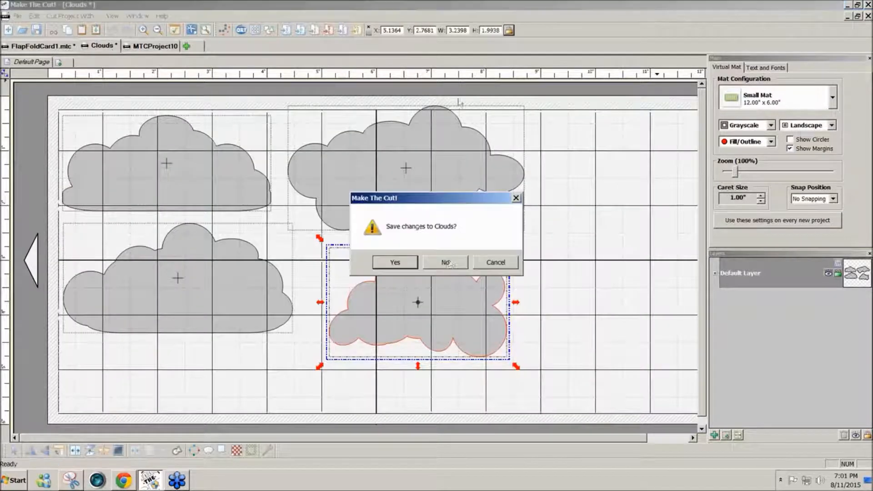
{"action": "left_click", "coordinate": [447, 261]}
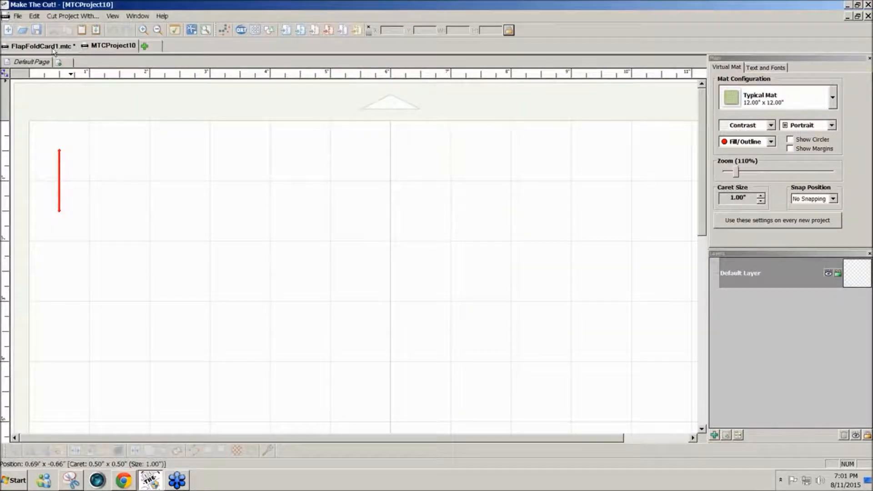
{"action": "left_click", "coordinate": [54, 47]}
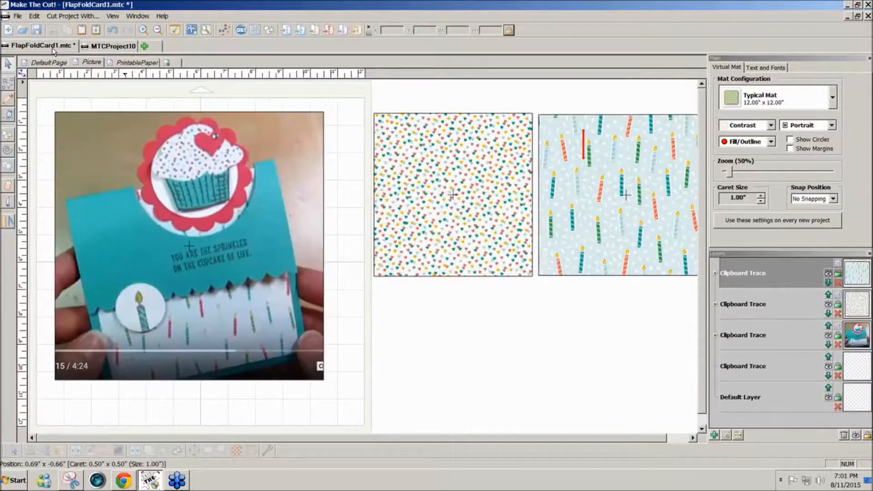
{"action": "left_click", "coordinate": [868, 17]}
{"action": "left_click", "coordinate": [445, 259]}
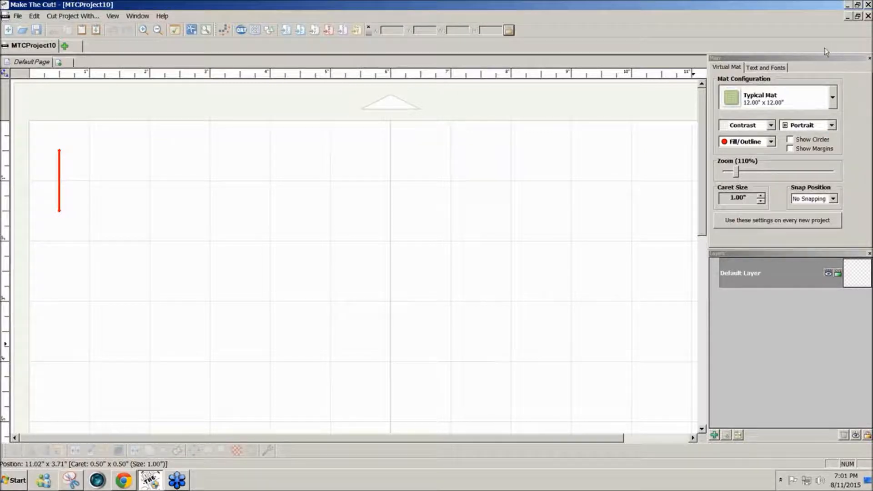
Choose Samantha Italic PRO as the text font in the empty MTCProject10 project.
{"action": "left_click", "coordinate": [782, 67]}
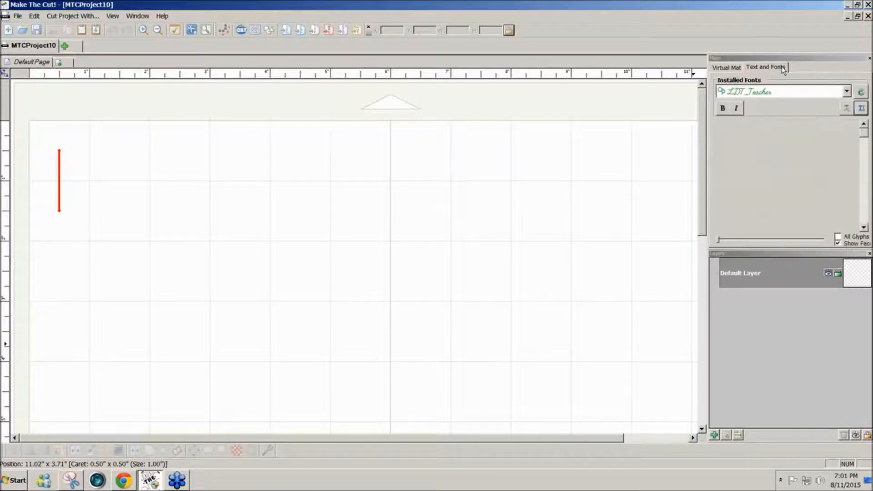
{"action": "left_click", "coordinate": [859, 109]}
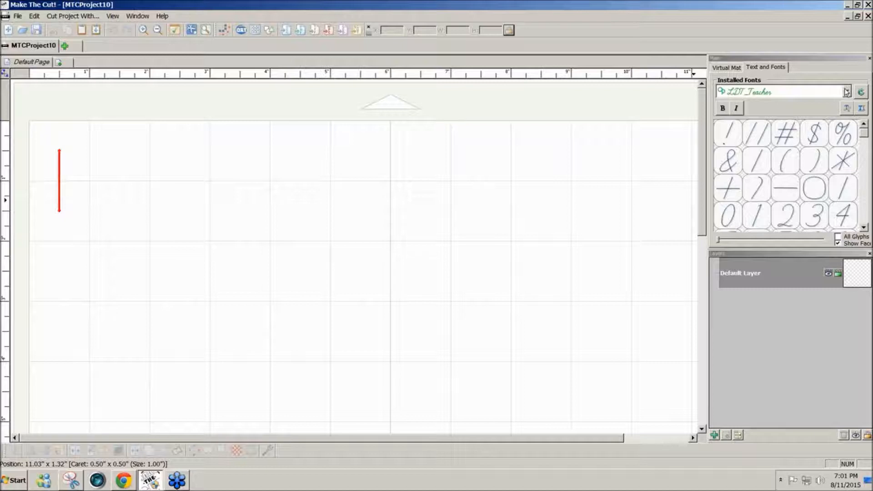
{"action": "left_click", "coordinate": [848, 92]}
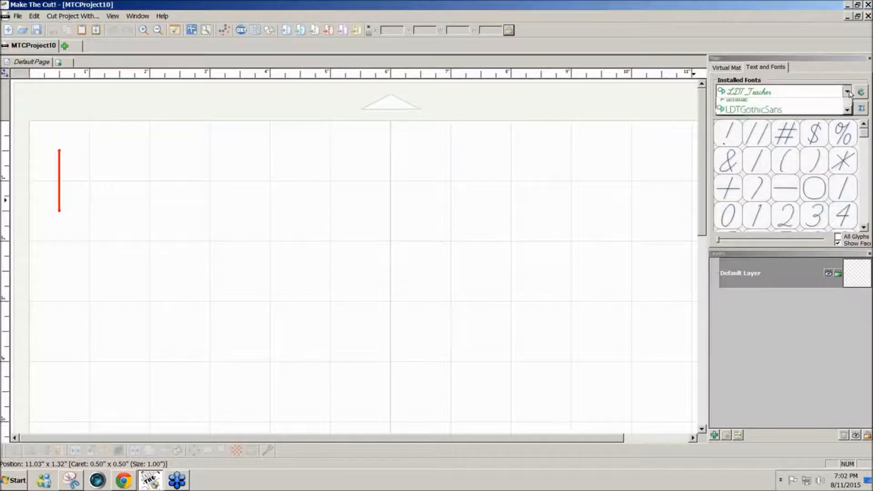
{"action": "scroll", "coordinate": [843, 102], "scroll_direction": "down", "scroll_amount": 20}
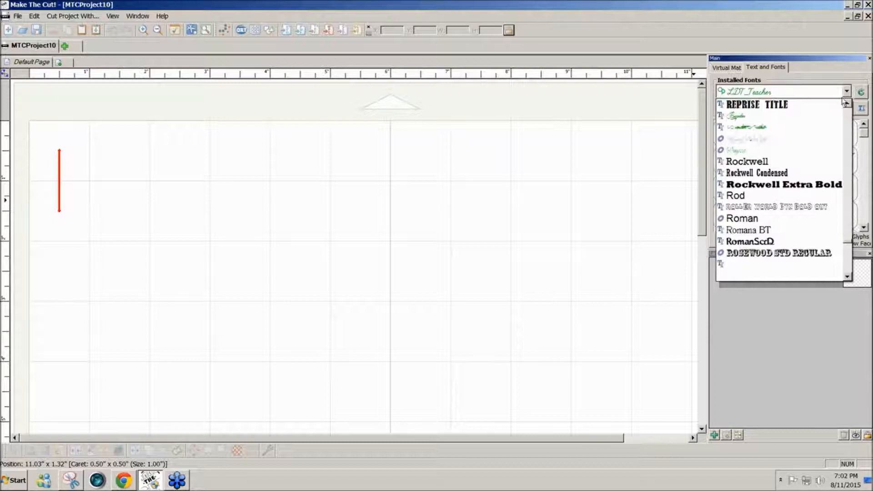
{"action": "left_click", "coordinate": [850, 266]}
{"action": "left_click", "coordinate": [741, 150]}
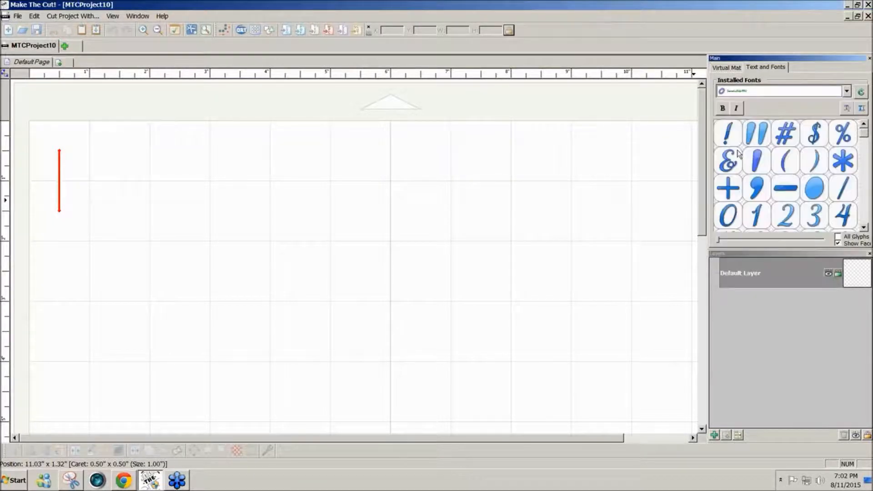
Add a text group reading "Creative Genius" and enlarge it proportionally to about 7.50 by 1.62 in.
{"action": "left_click", "coordinate": [861, 108]}
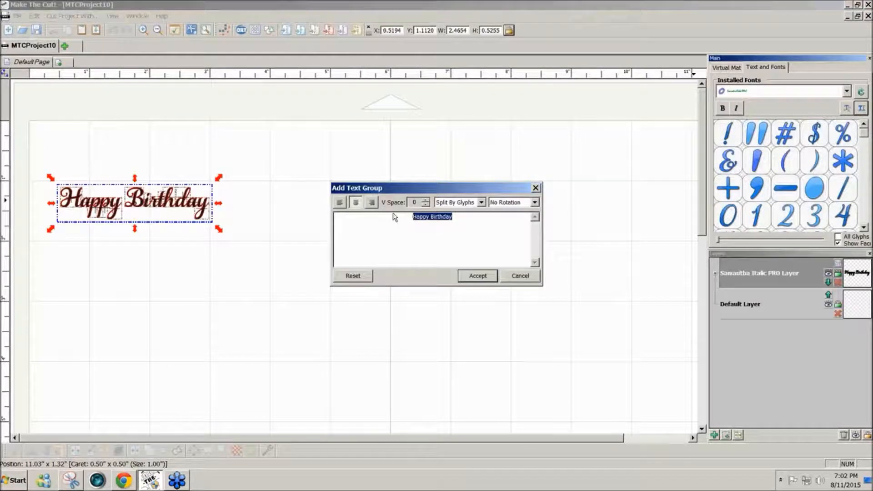
{"action": "type", "text": "c"}
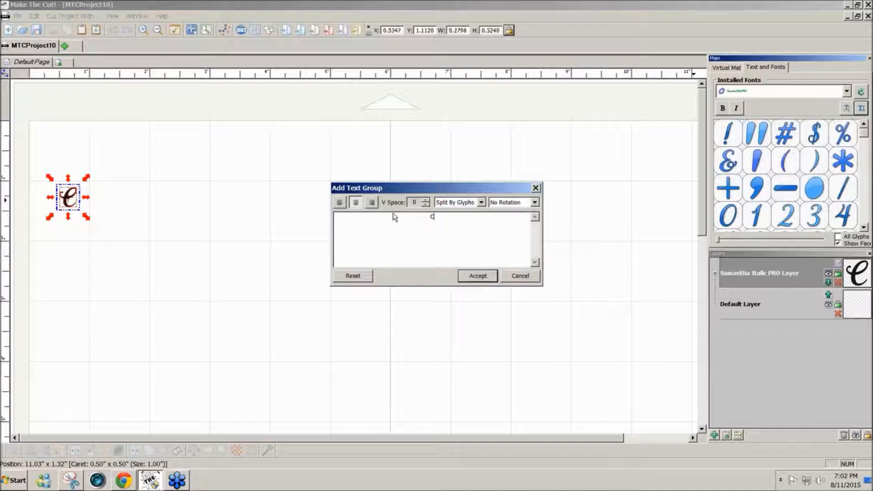
{"action": "type", "text": "reative Ge"}
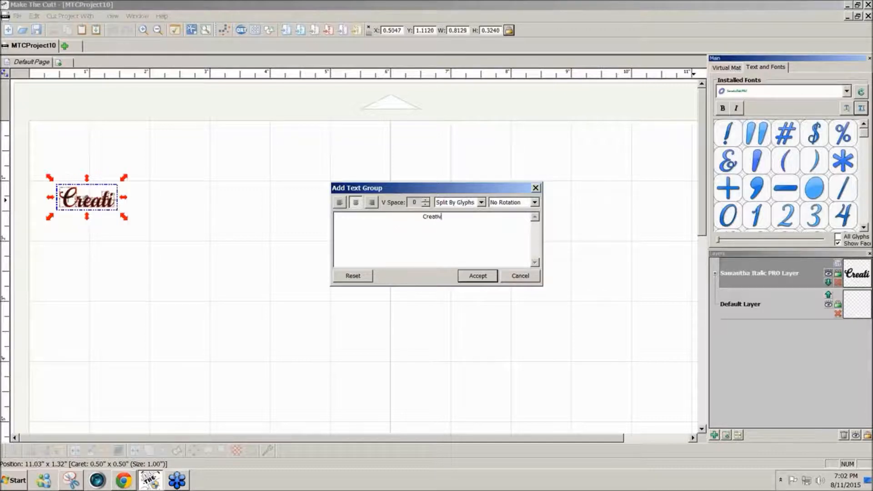
{"action": "type", "text": "nius"}
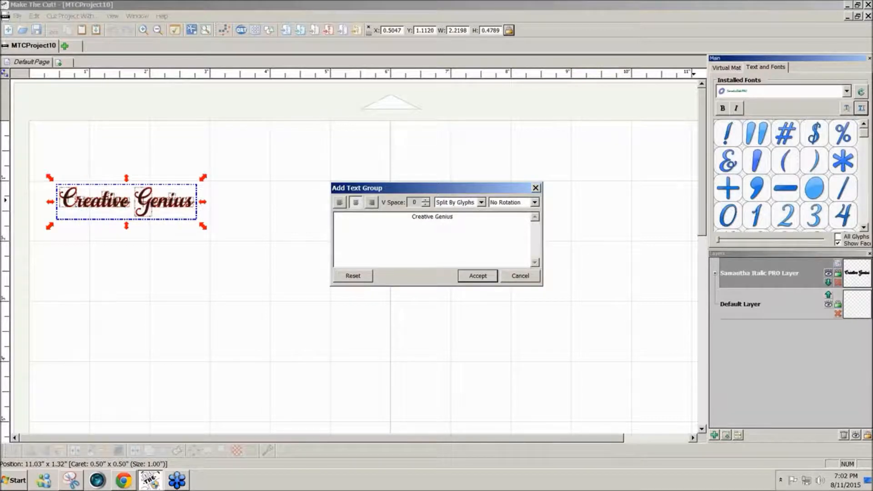
{"action": "left_click", "coordinate": [476, 276]}
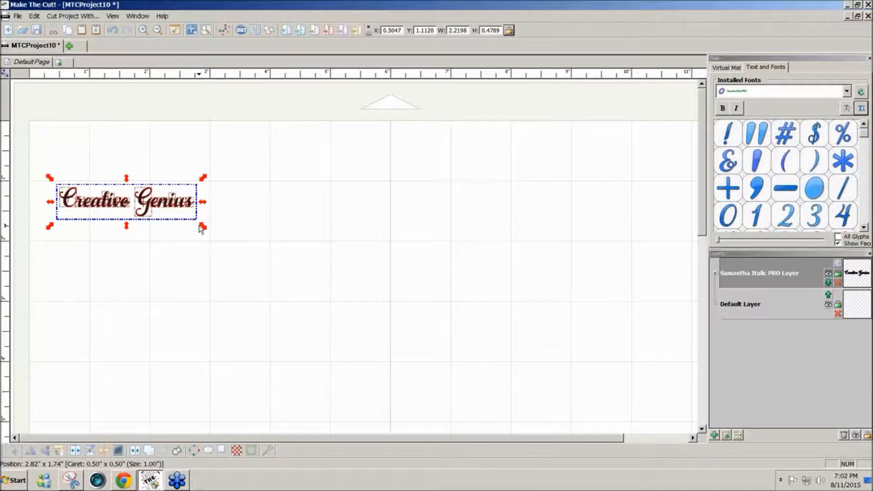
{"action": "left_click_drag", "start_coordinate": [202, 229], "coordinate": [519, 363]}
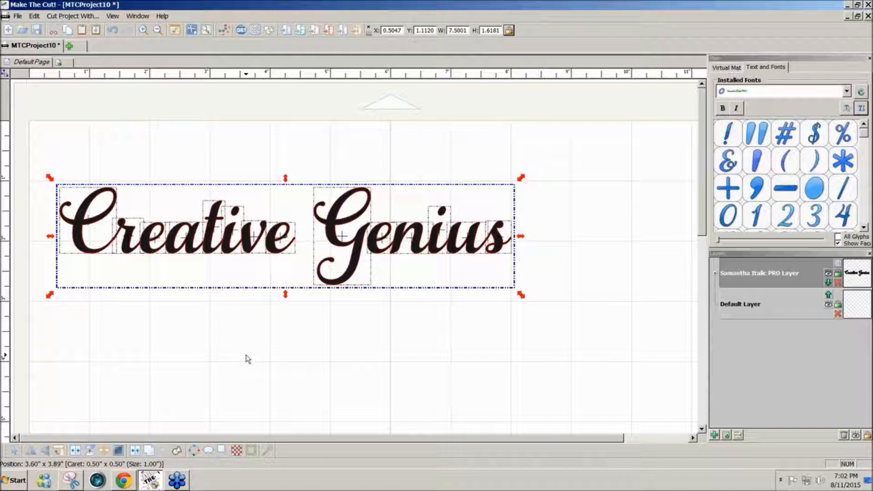
Weld the "Creative Genius" letters into one shape and move it to about X 1.24, Y 0.99 in.
{"action": "left_click", "coordinate": [147, 452]}
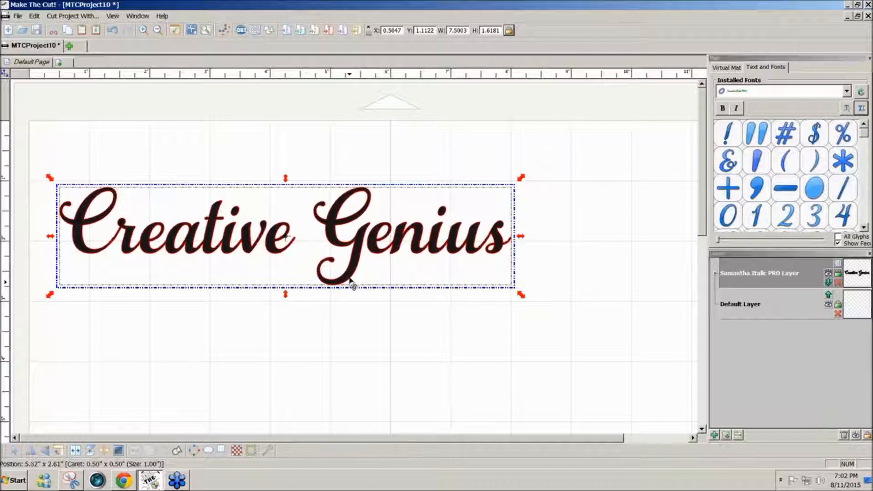
{"action": "left_click_drag", "start_coordinate": [351, 279], "coordinate": [395, 271]}
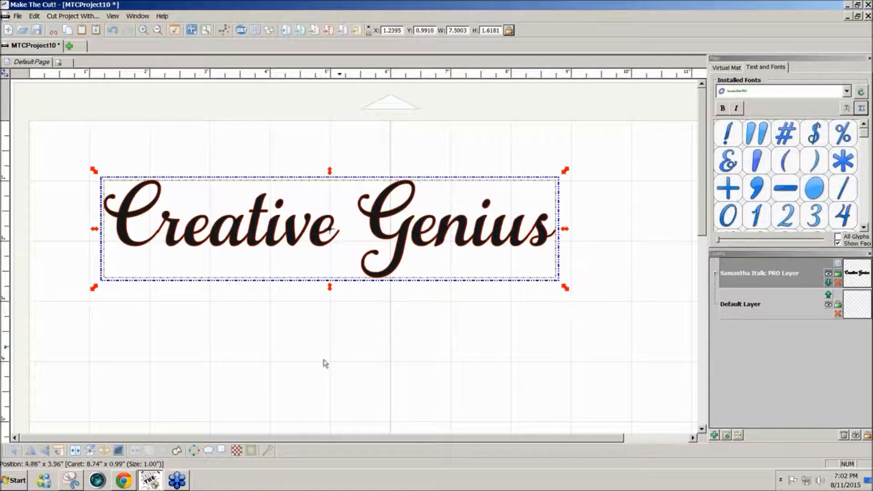
Generate a blacked-out shadow layer around the "Creative Genius" lettering with a .08 in width and rounded corners.
{"action": "left_click", "coordinate": [221, 451]}
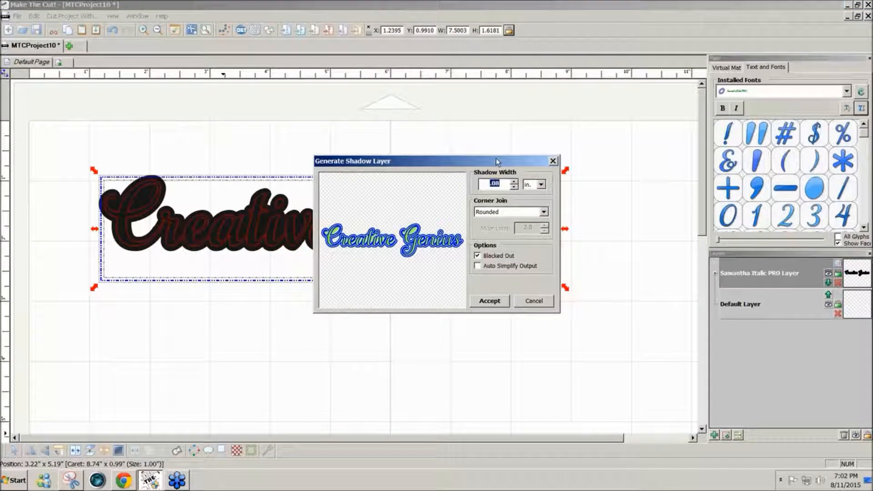
{"action": "left_click_drag", "start_coordinate": [497, 161], "coordinate": [532, 165]}
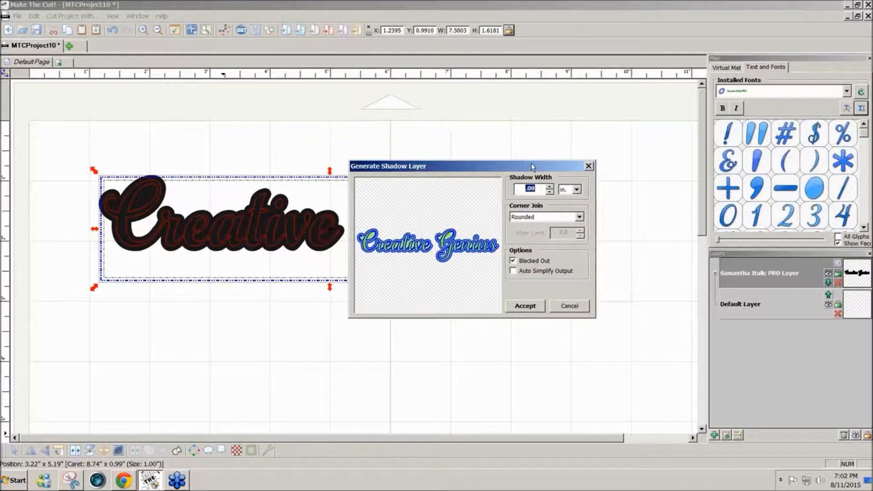
{"action": "left_click_drag", "start_coordinate": [531, 164], "coordinate": [649, 171]}
{"action": "left_click", "coordinate": [633, 270]}
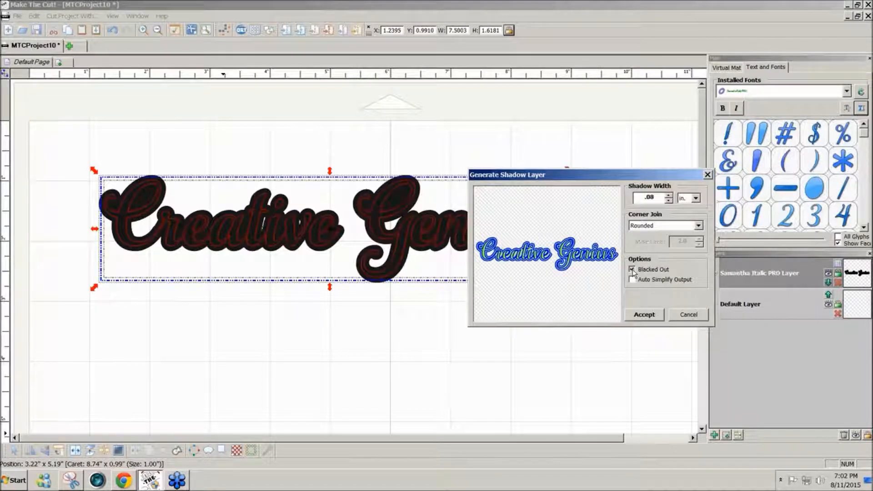
{"action": "left_click", "coordinate": [632, 270]}
{"action": "left_click_drag", "start_coordinate": [600, 177], "coordinate": [525, 297]}
{"action": "left_click", "coordinate": [556, 391]}
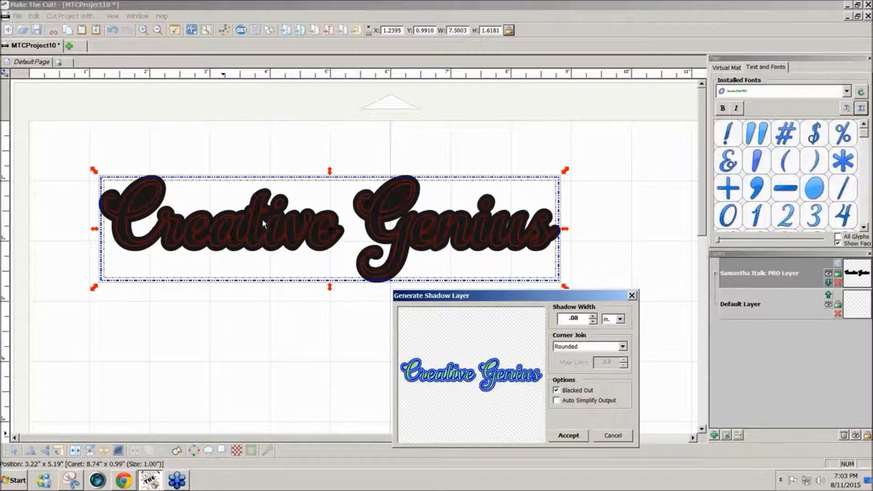
{"action": "left_click", "coordinate": [569, 437]}
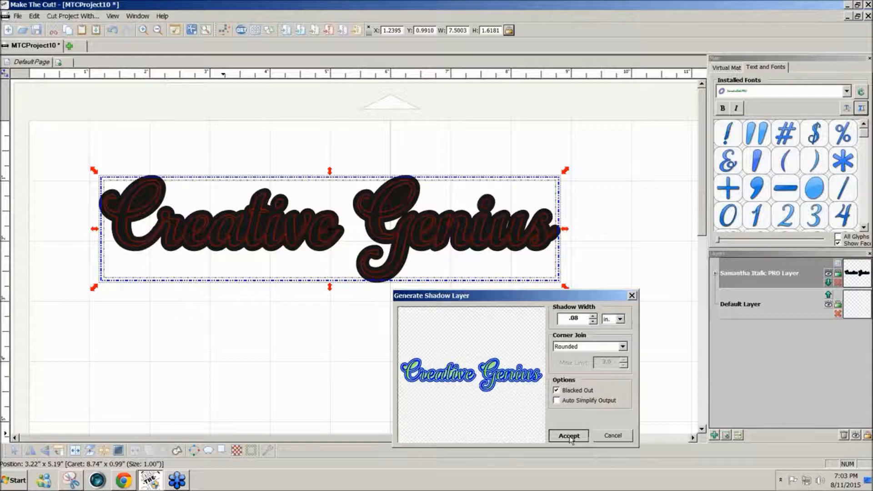
Color the "Creative Genius" lettering layer black and its shadow layer pale pink.
{"action": "left_click", "coordinate": [841, 295]}
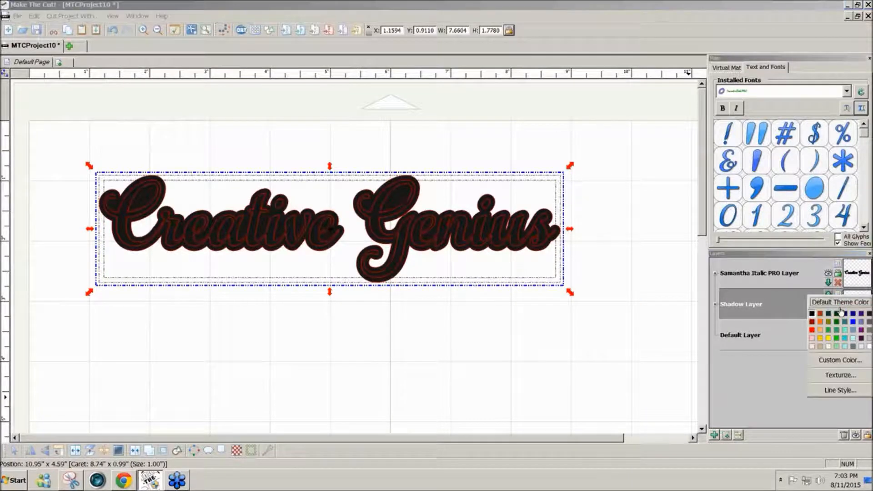
{"action": "left_click", "coordinate": [819, 328]}
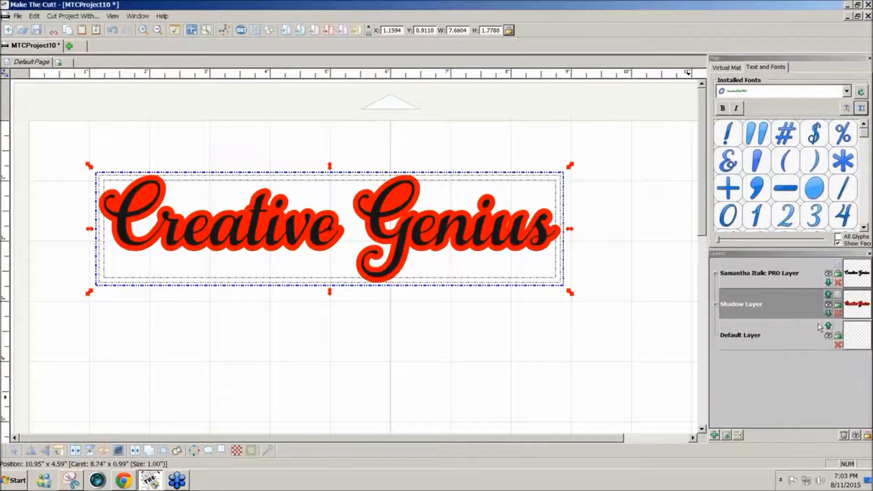
{"action": "left_click", "coordinate": [838, 264]}
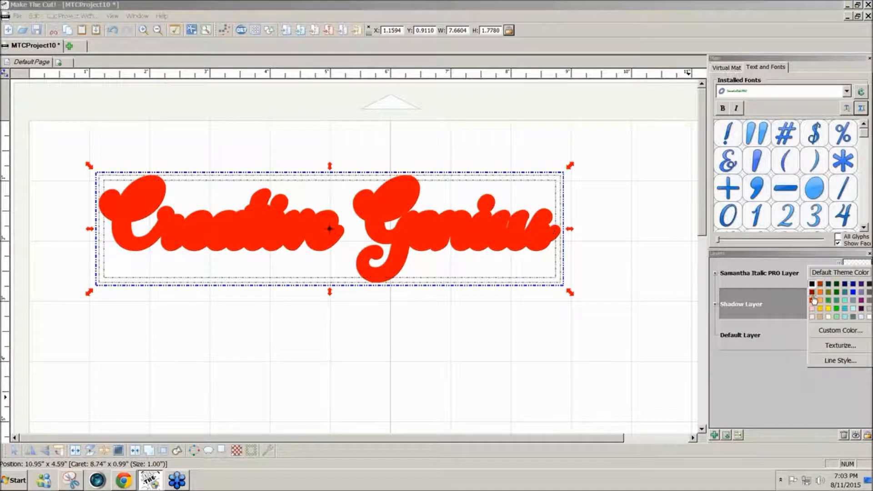
{"action": "left_click", "coordinate": [812, 284]}
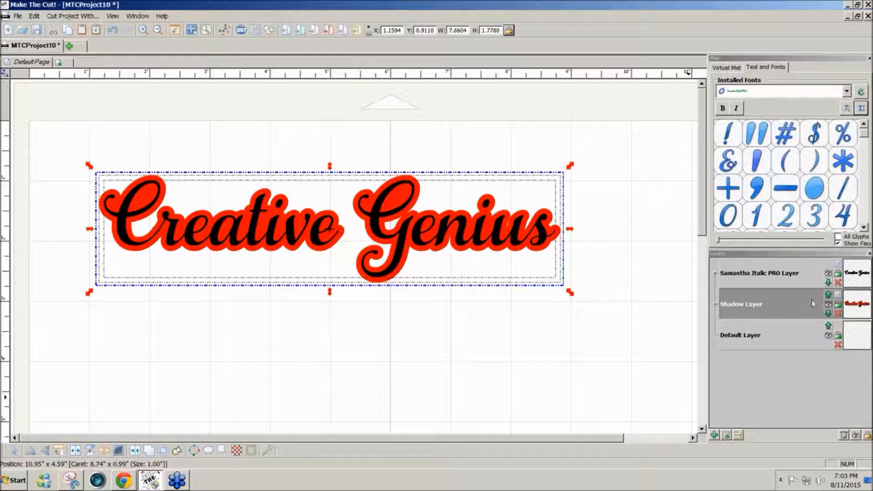
{"action": "left_click", "coordinate": [838, 296]}
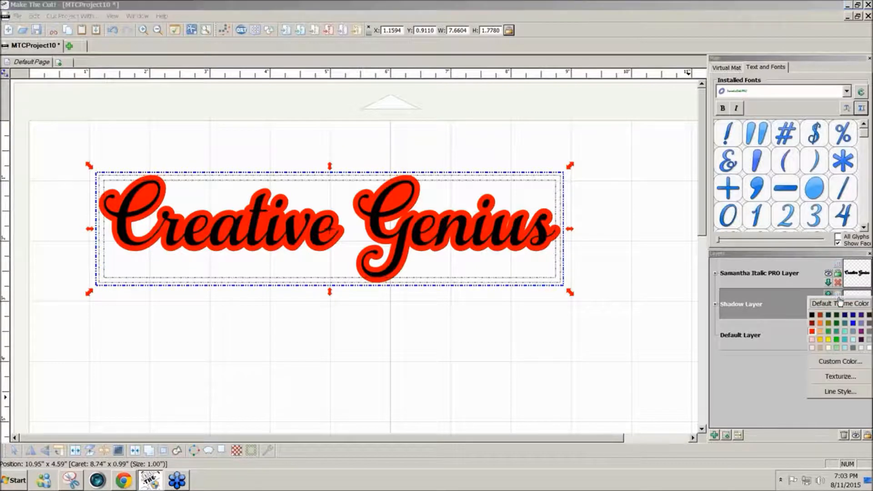
{"action": "left_click", "coordinate": [812, 347]}
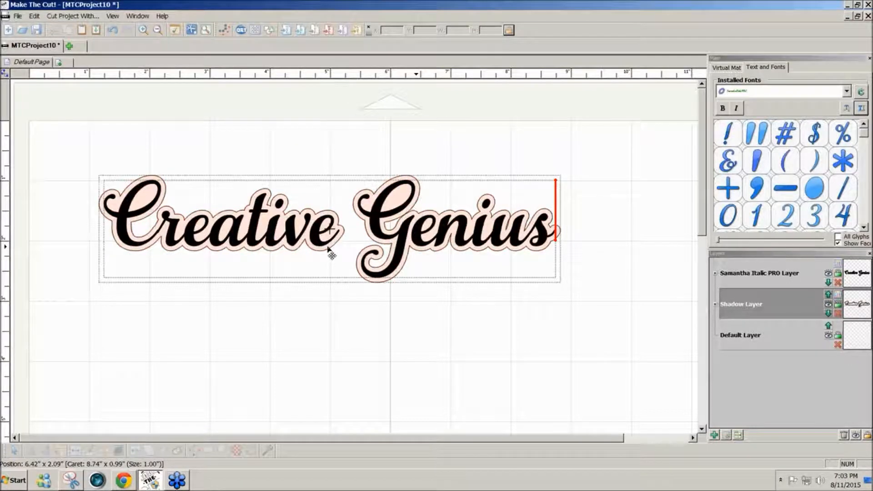
Leave a copy of the black lettering at about X 1.57, Y 1.22 in and move the shadowed version down the mat.
{"action": "left_click_drag", "start_coordinate": [666, 316], "coordinate": [67, 151]}
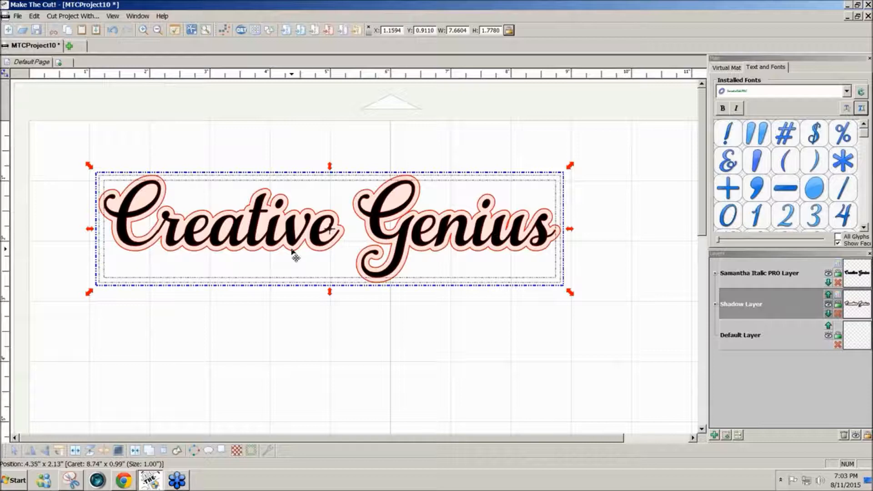
{"action": "left_click_drag", "start_coordinate": [293, 252], "coordinate": [425, 415]}
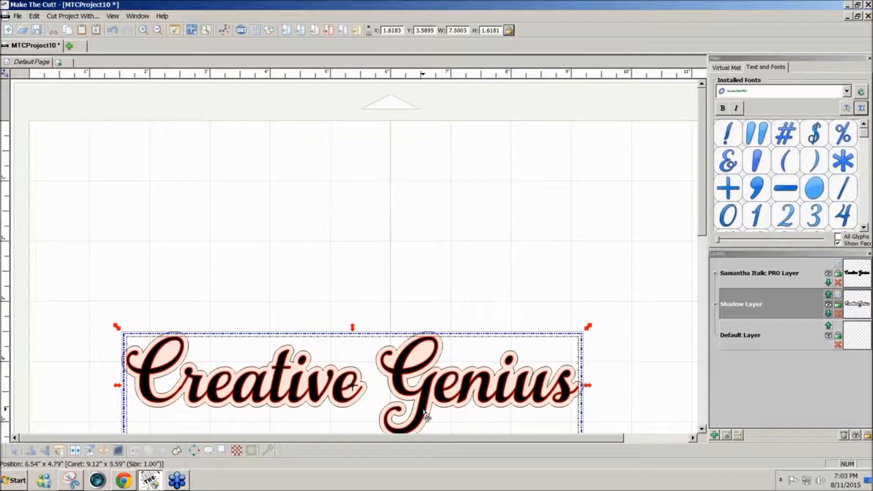
{"action": "left_click_drag", "start_coordinate": [426, 416], "coordinate": [424, 274]}
{"action": "left_click_drag", "start_coordinate": [417, 354], "coordinate": [418, 443]}
{"action": "left_click", "coordinate": [617, 321]}
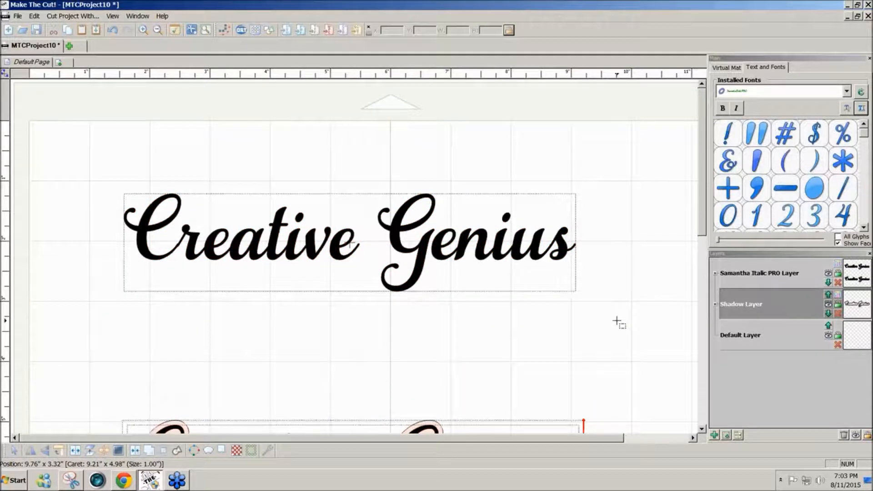
Start a nested duplication of the upper "Creative Genius" lettering and set its start color to a very pale pink.
{"action": "left_click_drag", "start_coordinate": [617, 321], "coordinate": [91, 207]}
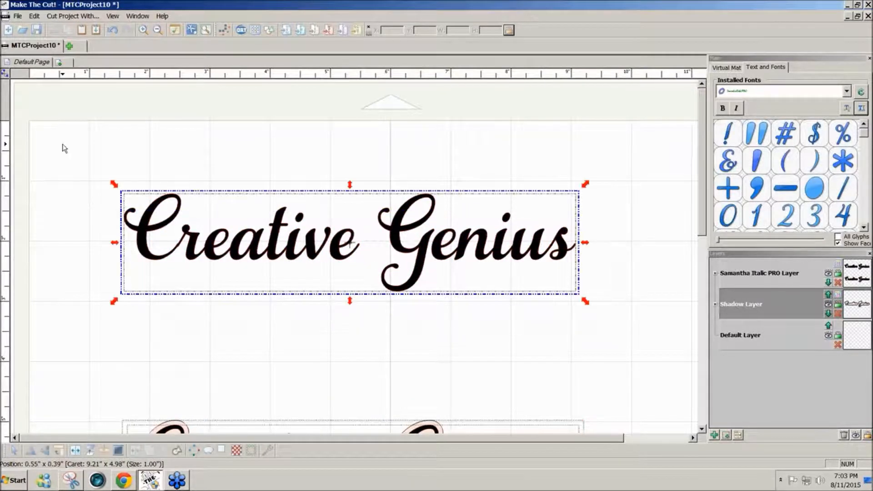
{"action": "left_click", "coordinate": [35, 17]}
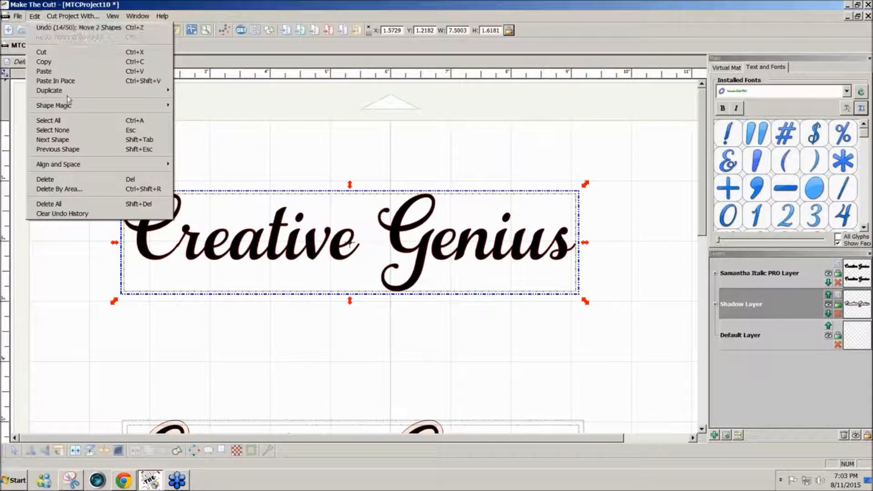
{"action": "mouse_move", "coordinate": [66, 91]}
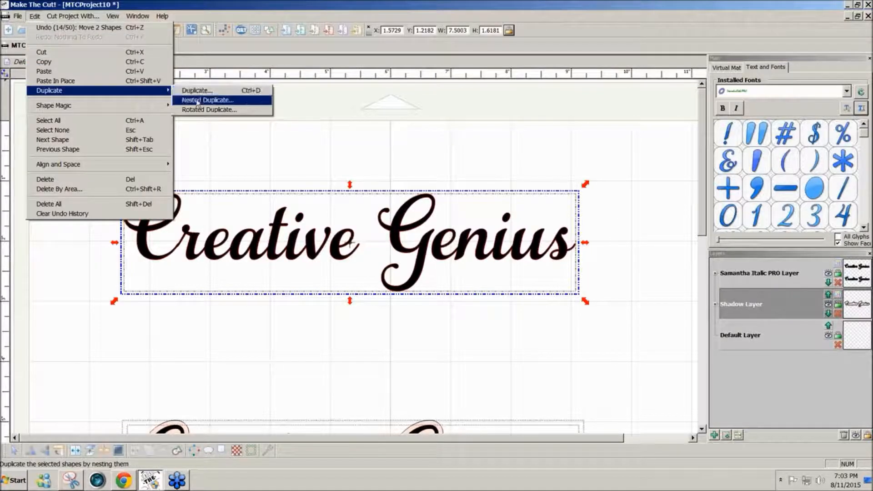
{"action": "left_click", "coordinate": [198, 100]}
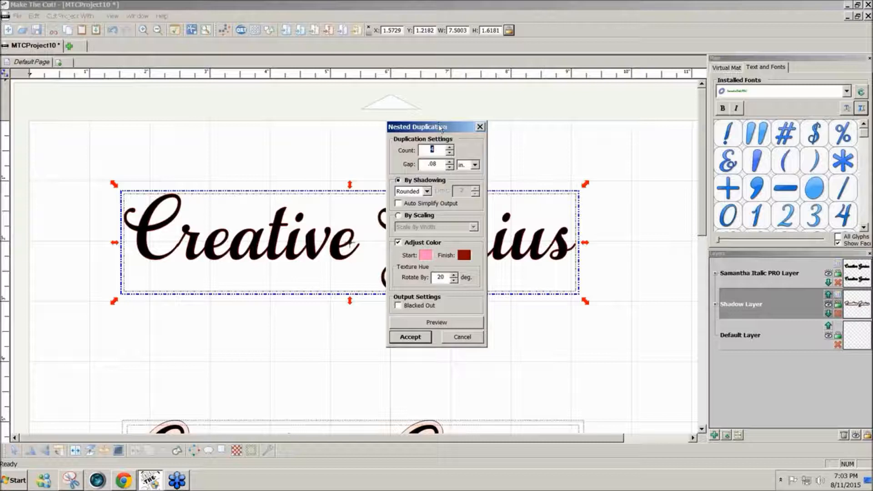
{"action": "left_click_drag", "start_coordinate": [441, 128], "coordinate": [640, 153]}
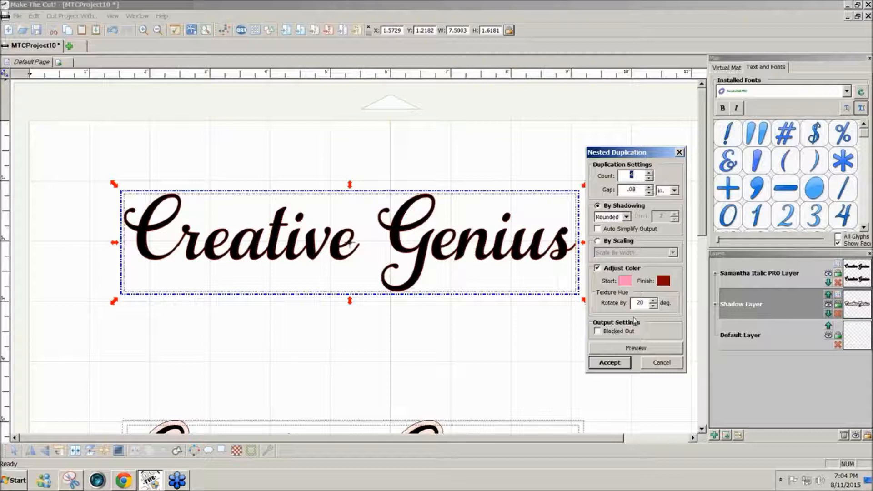
{"action": "left_click", "coordinate": [625, 281]}
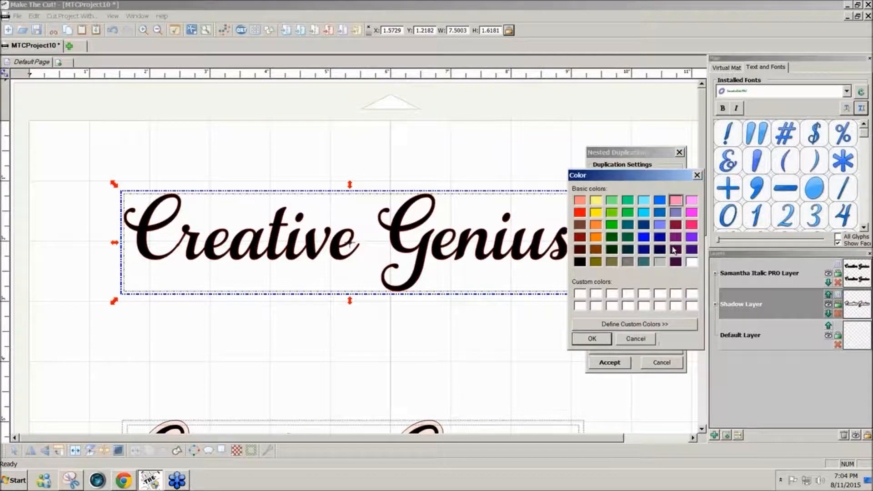
{"action": "left_click", "coordinate": [639, 324]}
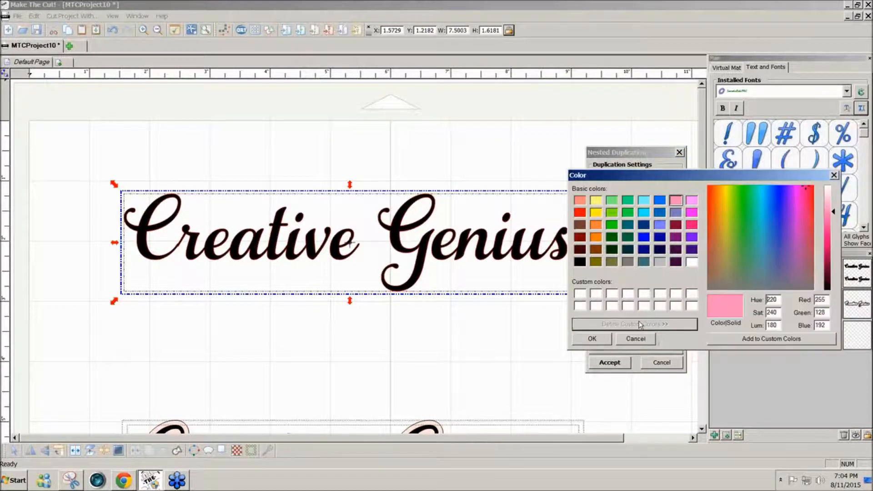
{"action": "left_click_drag", "start_coordinate": [839, 213], "coordinate": [831, 194]}
{"action": "left_click", "coordinate": [592, 339]}
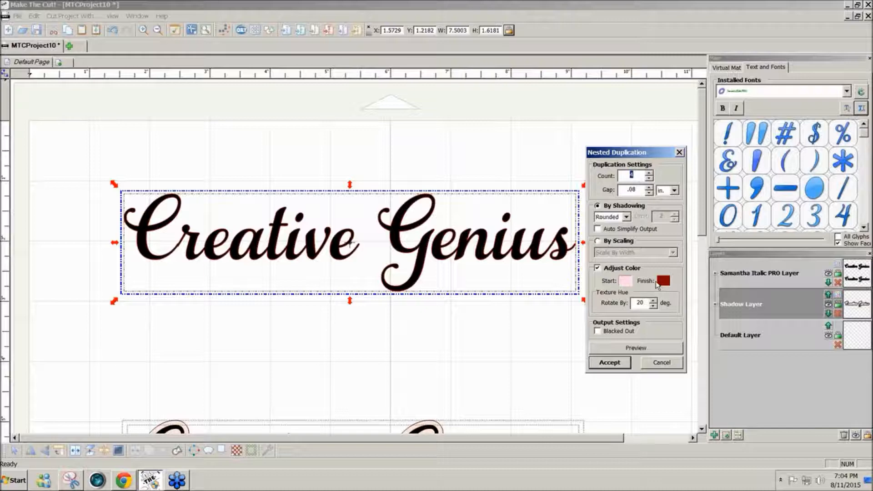
Preview and generate four nested duplicates by rounded shadowing with a .08 in gap, shading from pale pink to dark red.
{"action": "left_click", "coordinate": [627, 348]}
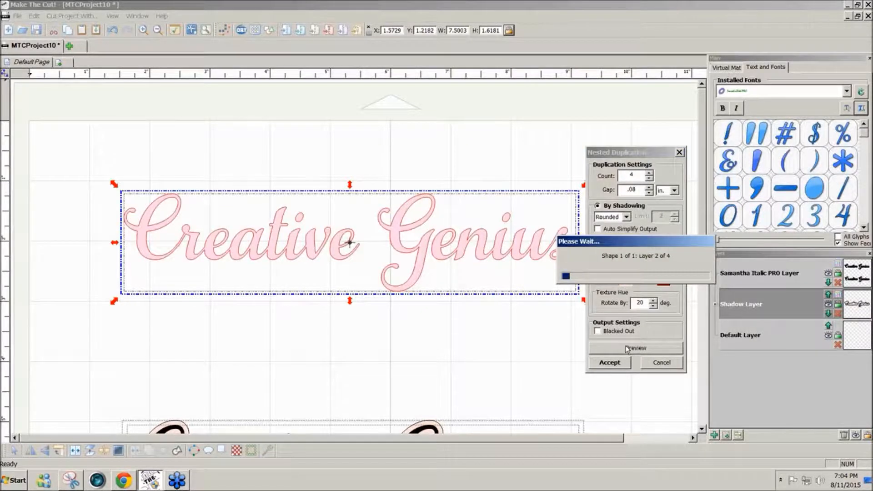
{"action": "left_click_drag", "start_coordinate": [618, 153], "coordinate": [665, 156]}
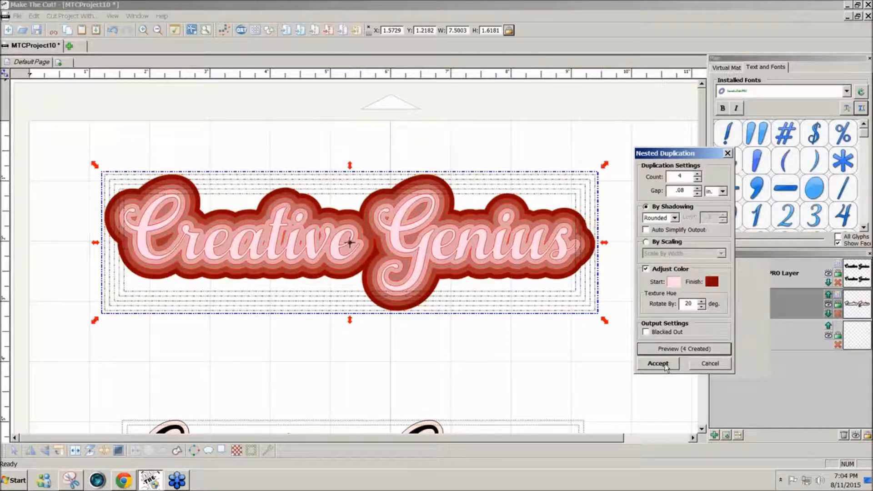
{"action": "left_click", "coordinate": [665, 369]}
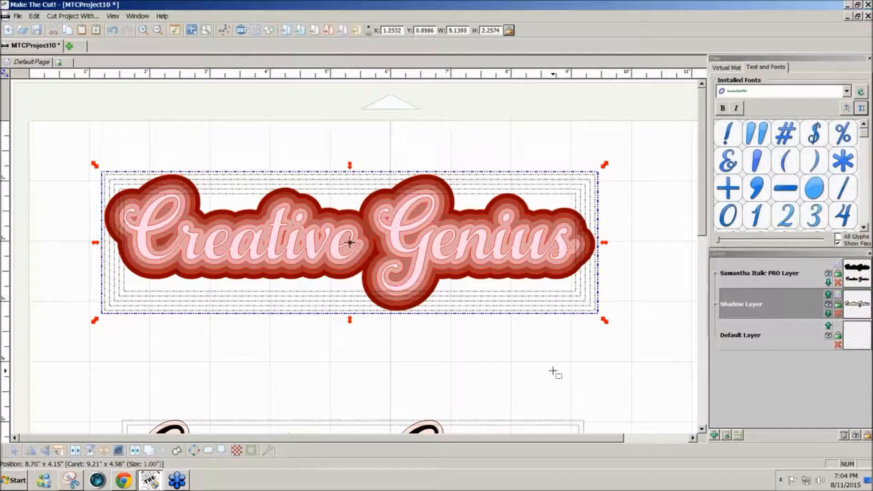
{"action": "left_click", "coordinate": [552, 372]}
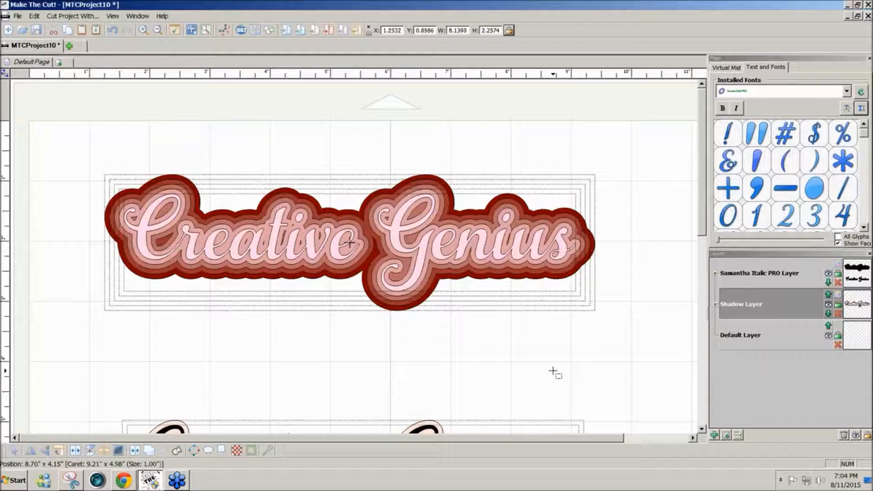
Put the innermost lettering of the nested stack on a new layer and color it black.
{"action": "left_click_drag", "start_coordinate": [416, 282], "coordinate": [422, 325]}
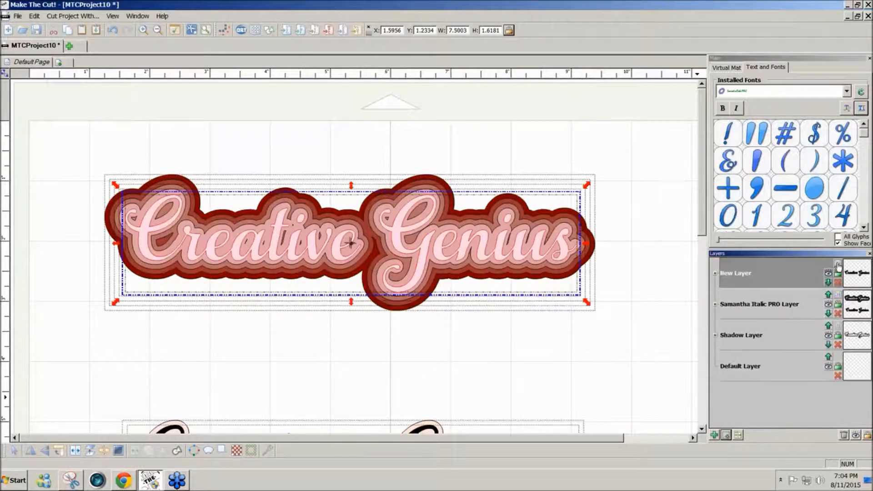
{"action": "left_click", "coordinate": [838, 265]}
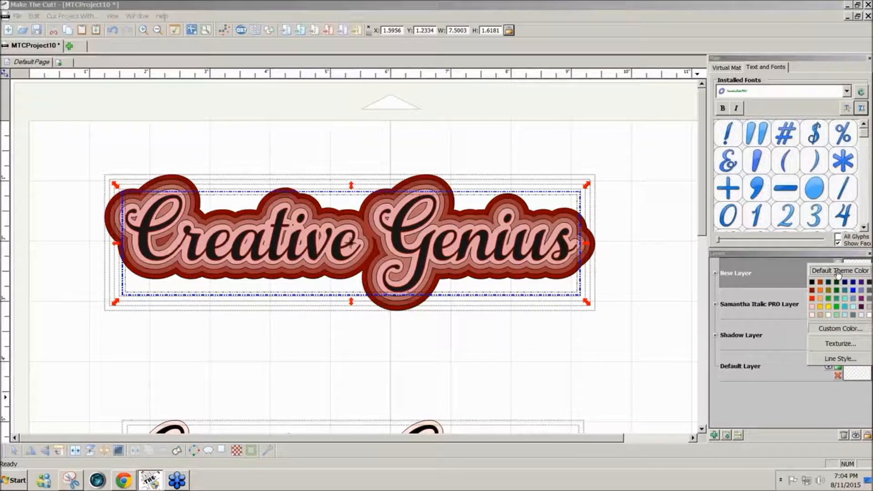
{"action": "left_click", "coordinate": [811, 282]}
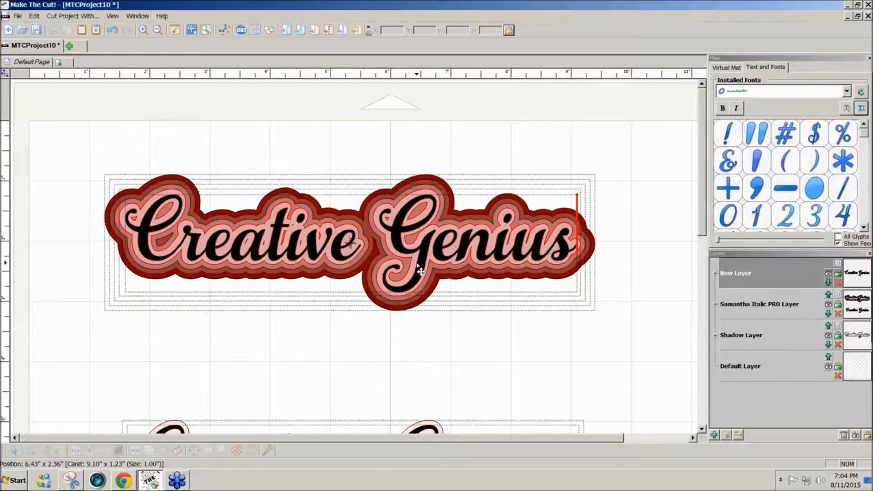
Pull the black lettering and the nested shadow shapes apart one by one to expose each piece.
{"action": "left_click_drag", "start_coordinate": [427, 268], "coordinate": [441, 401]}
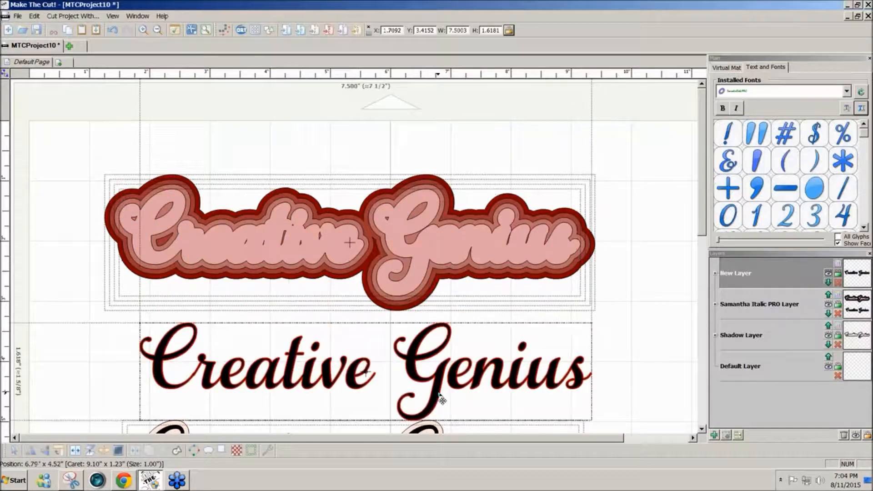
{"action": "left_click_drag", "start_coordinate": [320, 241], "coordinate": [560, 388]}
{"action": "left_click_drag", "start_coordinate": [304, 256], "coordinate": [312, 169]}
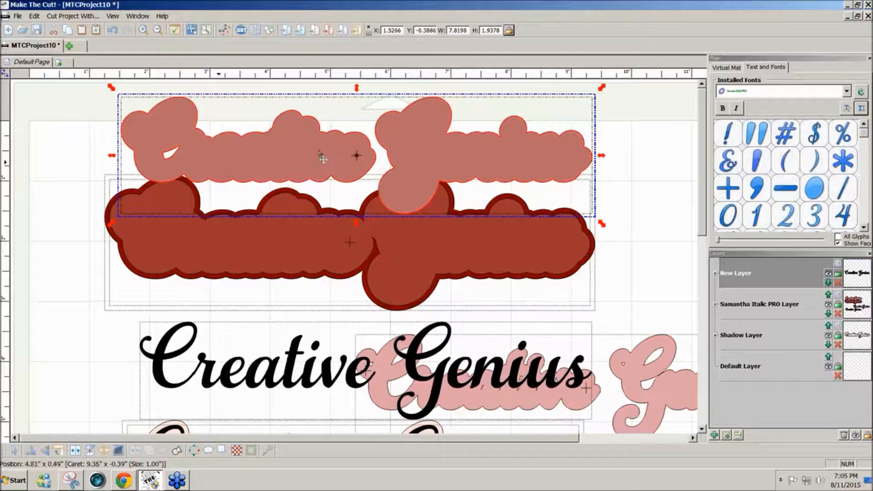
{"action": "left_click_drag", "start_coordinate": [321, 154], "coordinate": [448, 387]}
{"action": "left_click_drag", "start_coordinate": [406, 295], "coordinate": [470, 425]}
{"action": "left_click_drag", "start_coordinate": [400, 281], "coordinate": [391, 244]}
Undo all the moves that separated the lettering and its nested shadow shapes.
{"action": "key", "text": "ctrl+z"}
{"action": "key", "text": "ctrl+z"}
{"action": "key", "text": "ctrl+z"}
{"action": "key", "text": "ctrl+z"}
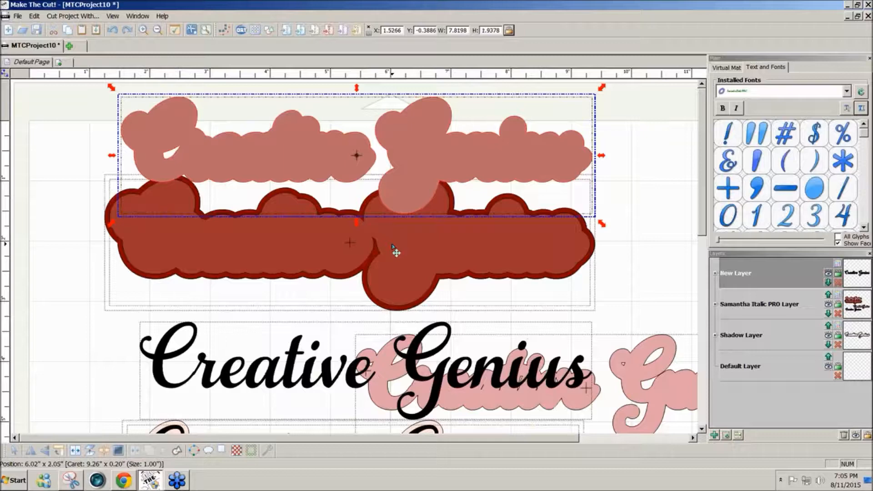
{"action": "key", "text": "ctrl+z"}
{"action": "key", "text": "ctrl+z"}
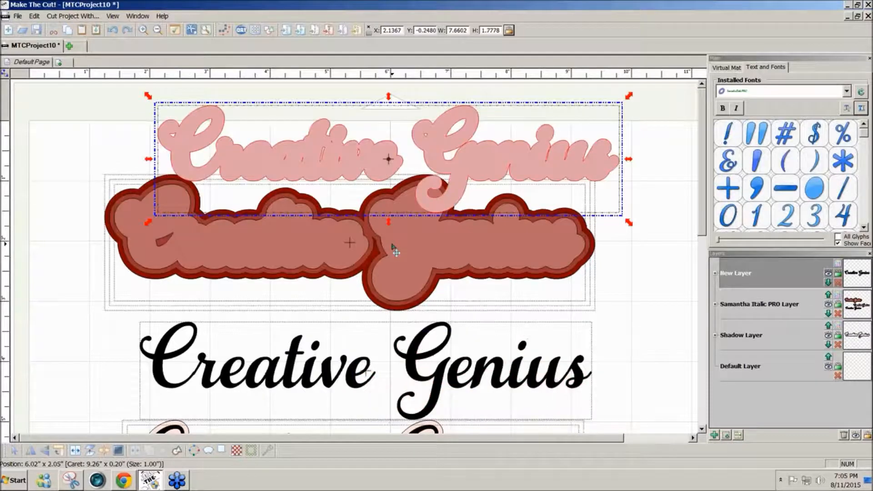
{"action": "key", "text": "ctrl+z"}
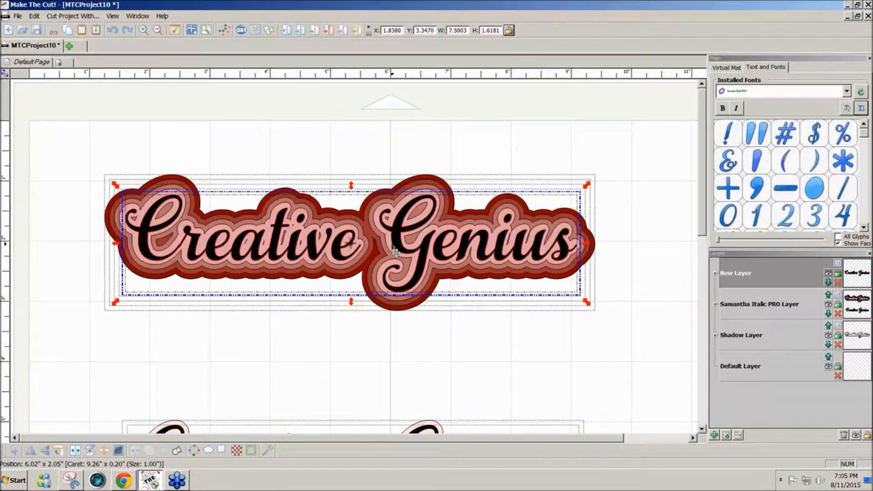
Move the lower "Creative Genius" lettering together with its shadow about 2 in down to clear space beneath the nested stack.
{"action": "left_click", "coordinate": [609, 345]}
{"action": "left_click_drag", "start_coordinate": [610, 344], "coordinate": [81, 144]}
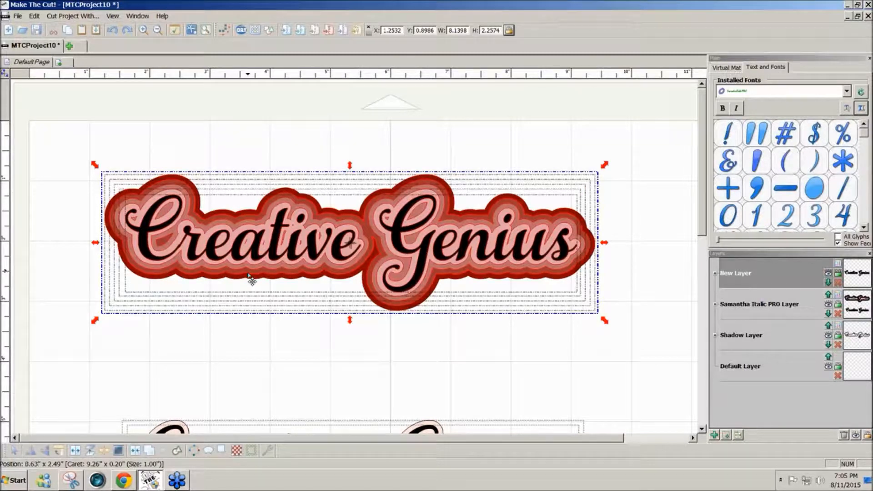
{"action": "scroll", "coordinate": [702, 223], "scroll_direction": "down", "scroll_amount": 2}
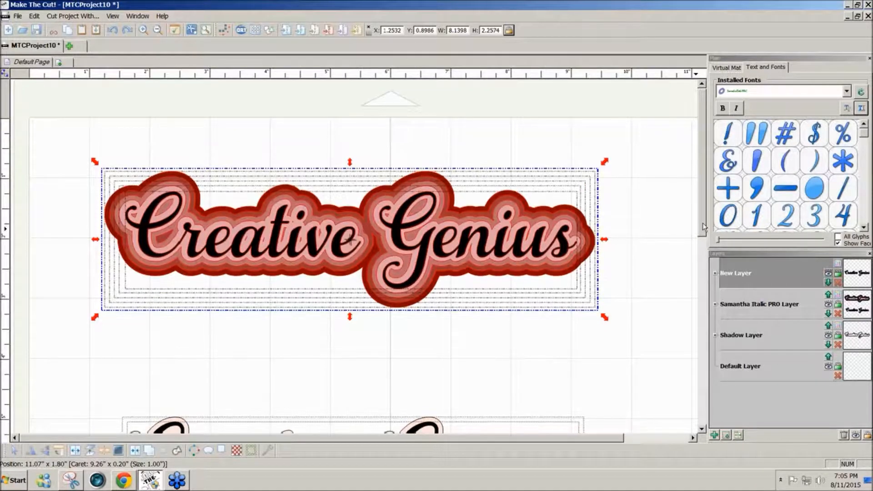
{"action": "scroll", "coordinate": [703, 231], "scroll_direction": "down", "scroll_amount": 4}
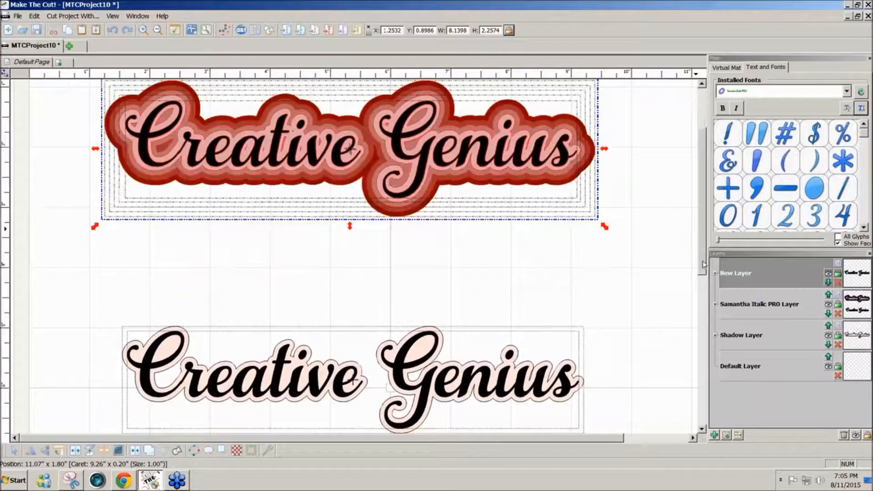
{"action": "scroll", "coordinate": [390, 425], "scroll_direction": "down", "scroll_amount": 2}
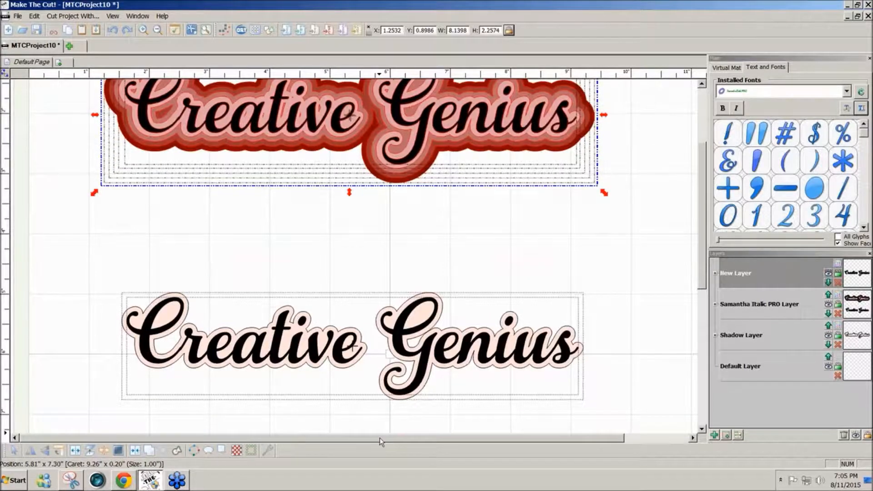
{"action": "scroll", "coordinate": [381, 439], "scroll_direction": "right", "scroll_amount": 3}
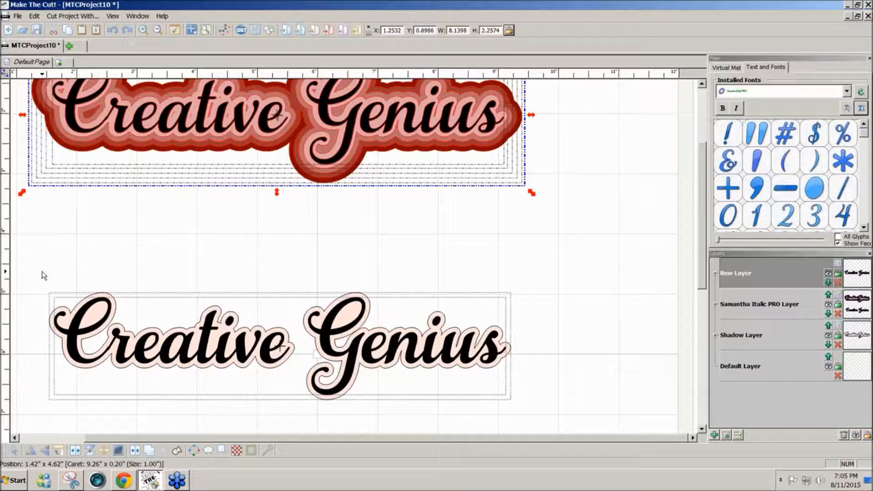
{"action": "left_click_drag", "start_coordinate": [40, 274], "coordinate": [541, 416]}
{"action": "left_click_drag", "start_coordinate": [410, 352], "coordinate": [409, 462]}
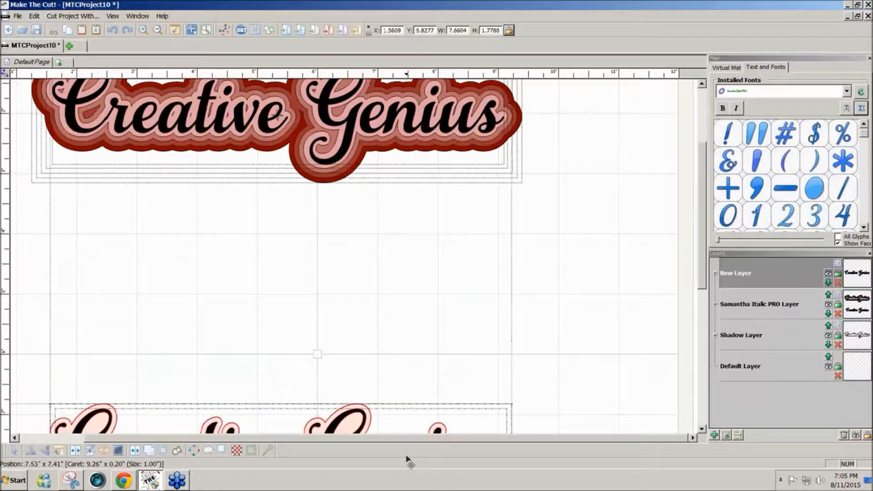
Add the 7 Points 2 star from the basic shapes below the nested lettering and enlarge it to about 1.79 by 1.75 in.
{"action": "left_click", "coordinate": [269, 32]}
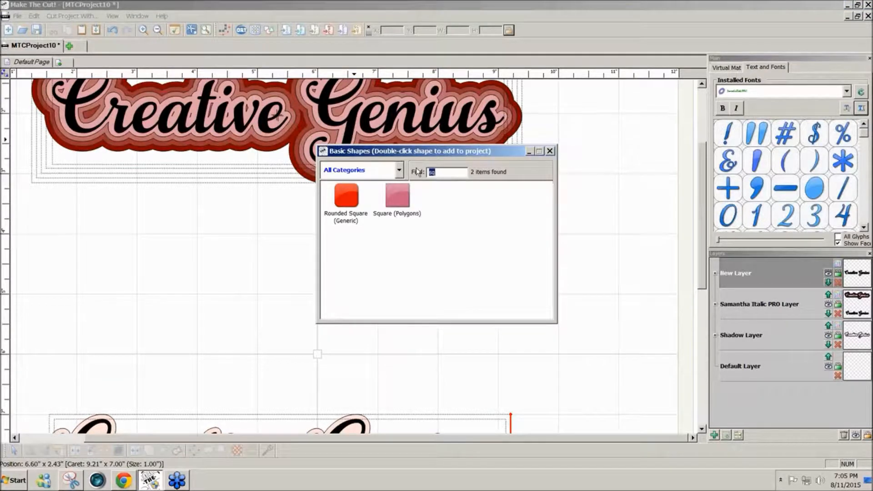
{"action": "key", "text": "BackSpace"}
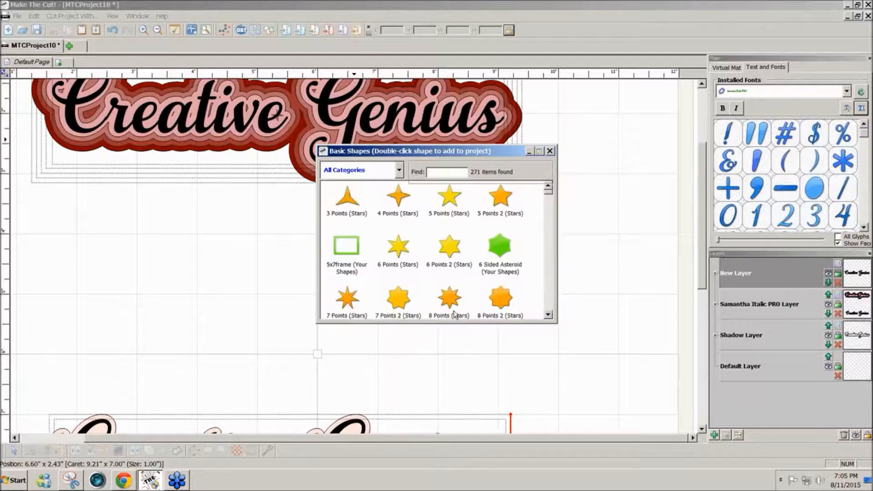
{"action": "double_click", "coordinate": [398, 301]}
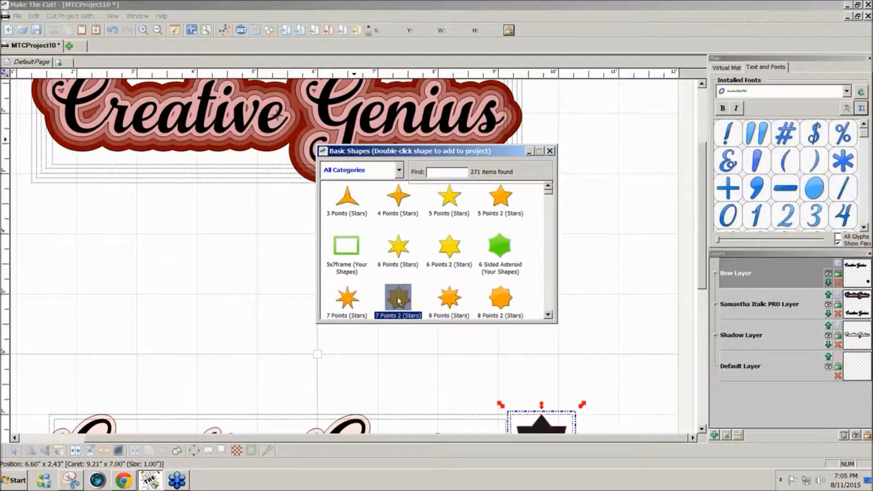
{"action": "left_click", "coordinate": [550, 151]}
{"action": "left_click_drag", "start_coordinate": [549, 428], "coordinate": [239, 233]}
{"action": "left_click_drag", "start_coordinate": [271, 290], "coordinate": [319, 350]}
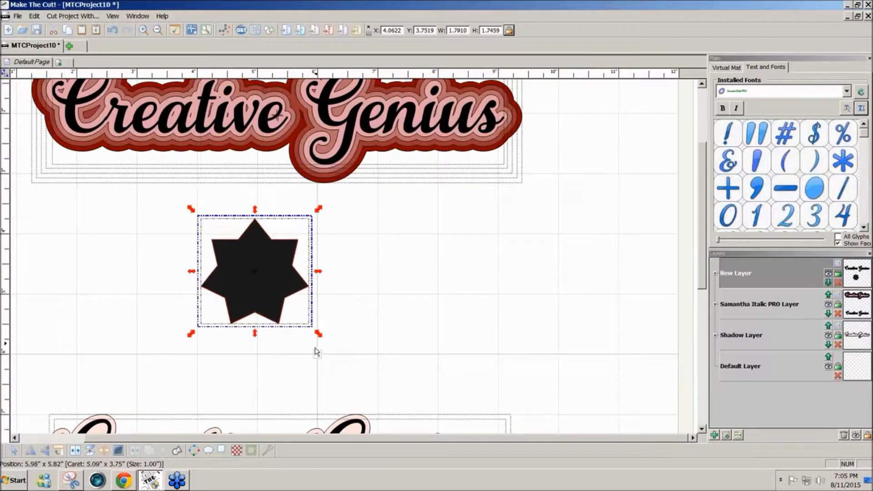
Generate a blacked-out shadow layer inside the star with a width of -.08 in and rounded corner joins.
{"action": "left_click", "coordinate": [222, 451]}
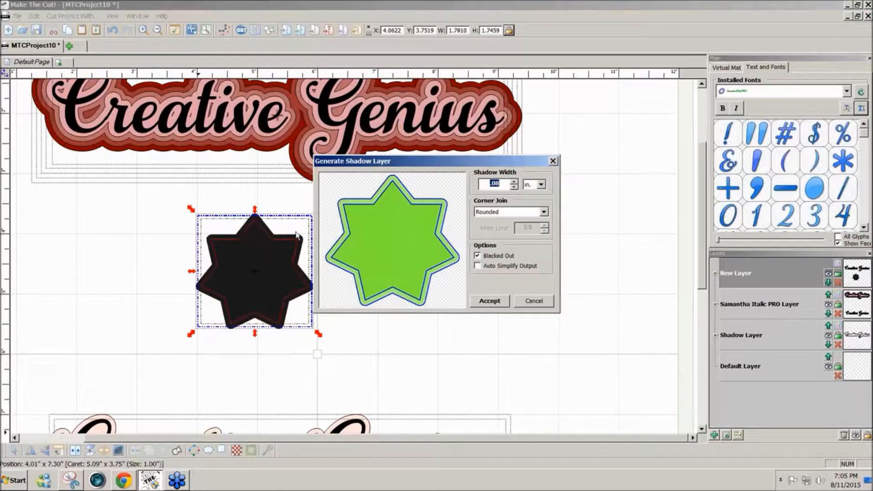
{"action": "left_click", "coordinate": [494, 184]}
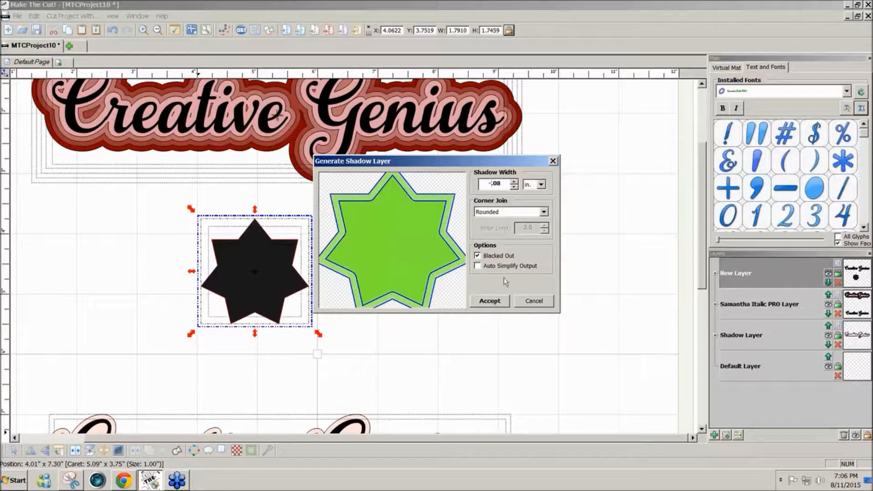
{"action": "left_click", "coordinate": [544, 213]}
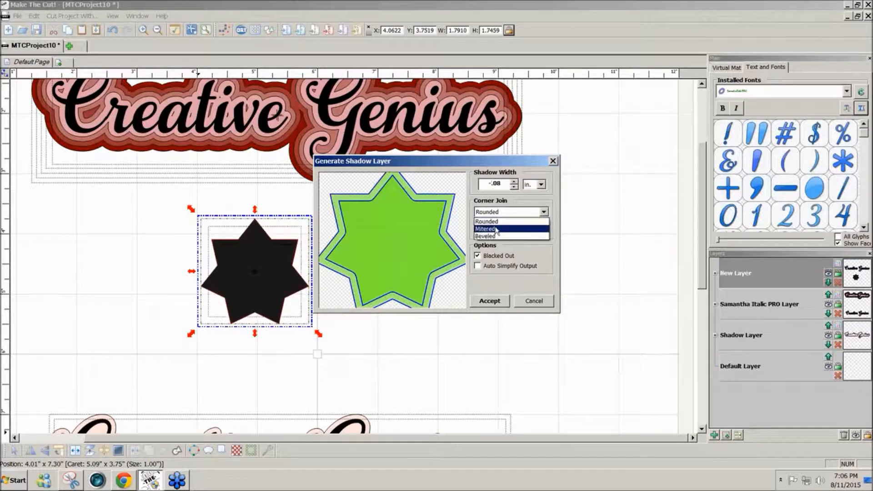
{"action": "left_click", "coordinate": [544, 219]}
{"action": "left_click", "coordinate": [544, 212]}
{"action": "left_click", "coordinate": [511, 225]}
{"action": "left_click", "coordinate": [544, 213]}
{"action": "left_click", "coordinate": [505, 232]}
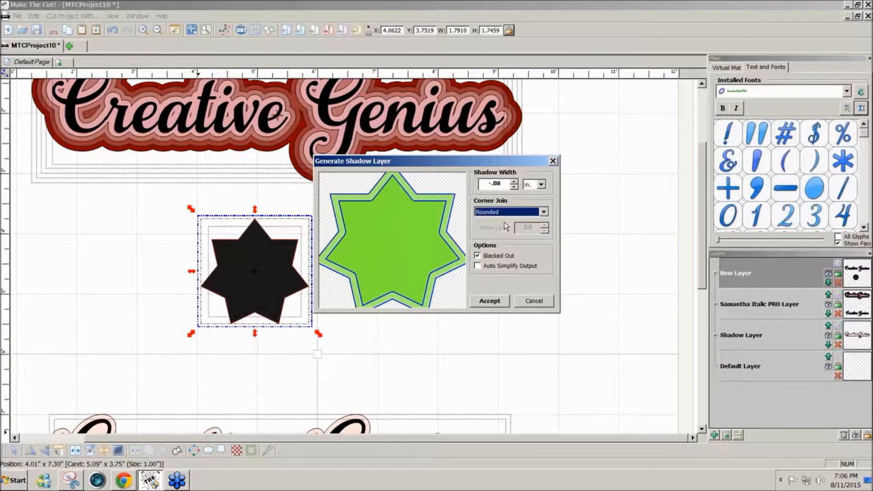
{"action": "left_click", "coordinate": [491, 301]}
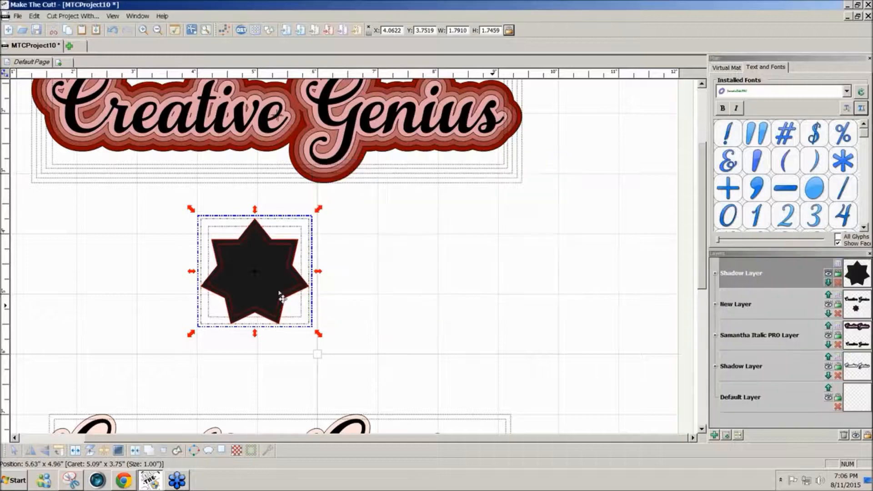
Switch the virtual mat's color scheme to Green.
{"action": "left_click", "coordinate": [729, 68]}
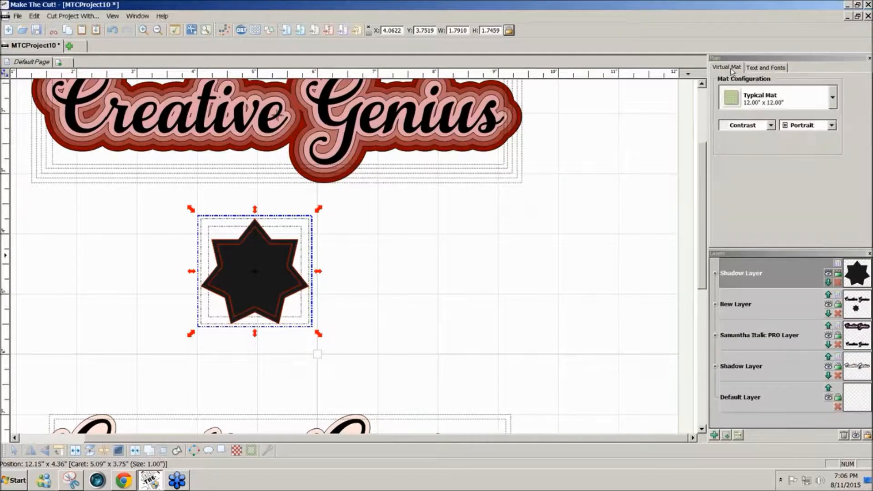
{"action": "left_click", "coordinate": [771, 125]}
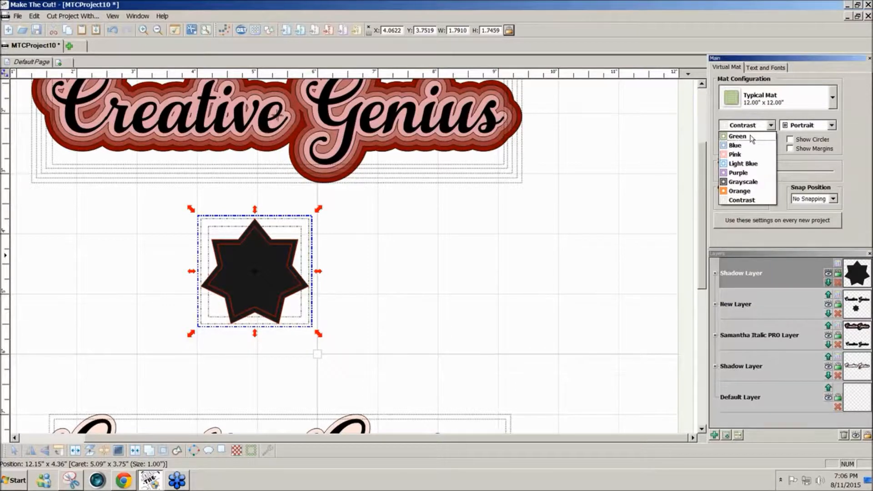
{"action": "left_click", "coordinate": [751, 137]}
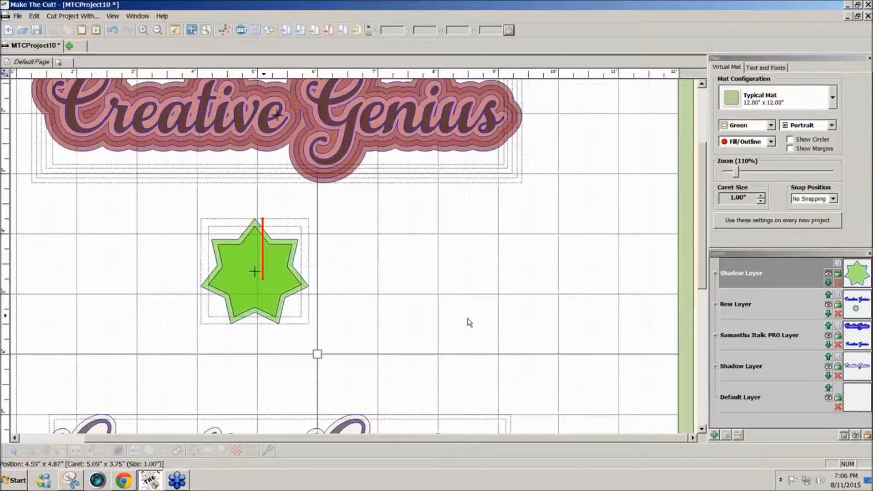
Generate a rounded shadow slightly wider than .2 in around the outer star and move it to the empty area beside the star.
{"action": "left_click", "coordinate": [276, 324]}
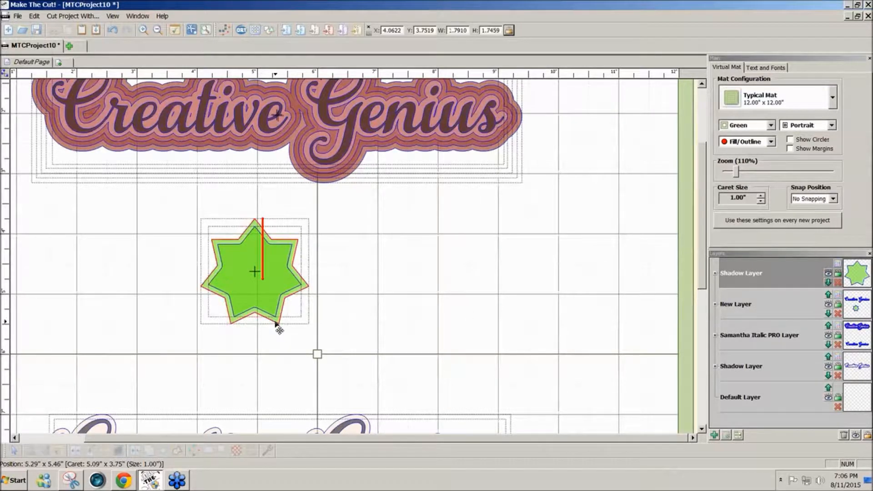
{"action": "left_click", "coordinate": [276, 324]}
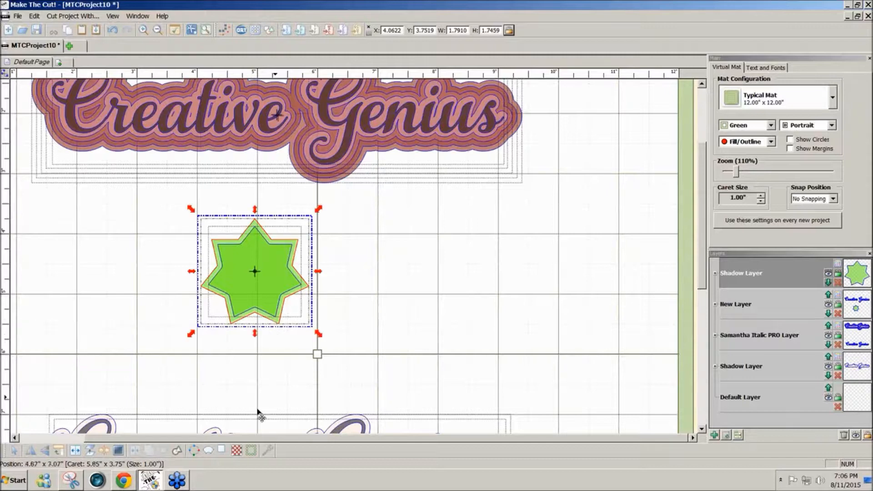
{"action": "left_click", "coordinate": [224, 450]}
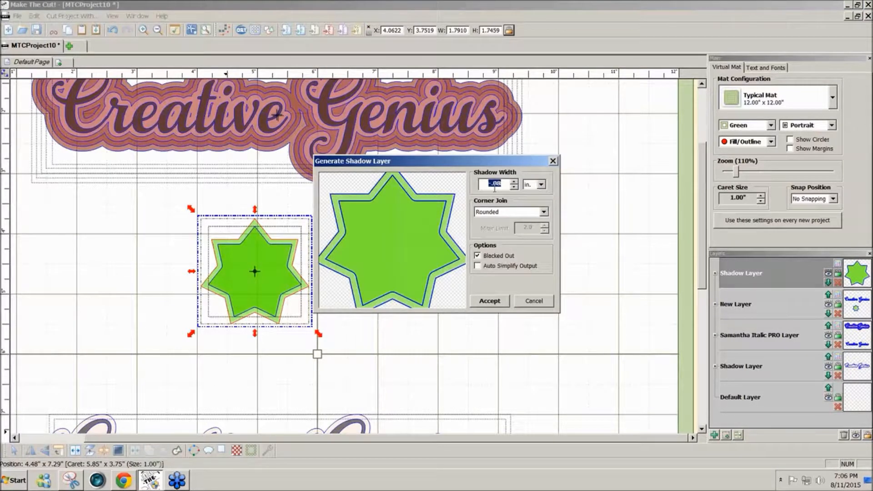
{"action": "type", "text": ".2"}
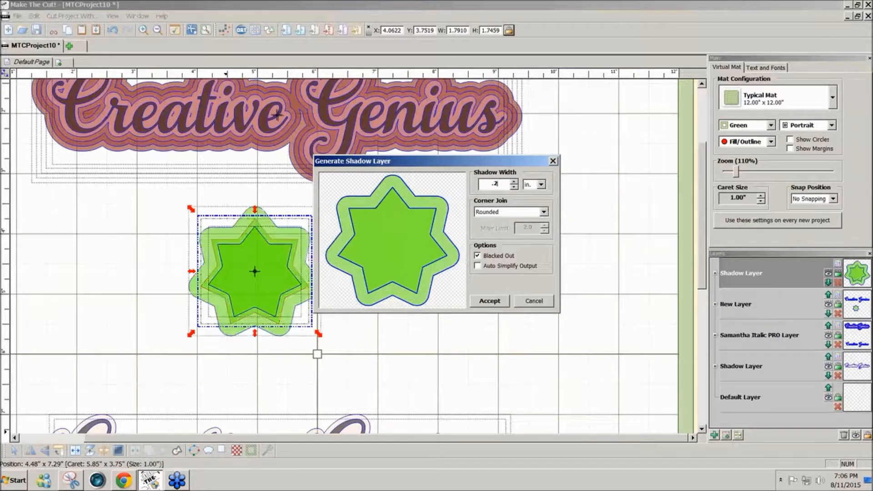
{"action": "left_click", "coordinate": [515, 182]}
{"action": "left_click", "coordinate": [515, 181]}
{"action": "left_click", "coordinate": [515, 182]}
{"action": "left_click", "coordinate": [491, 303]}
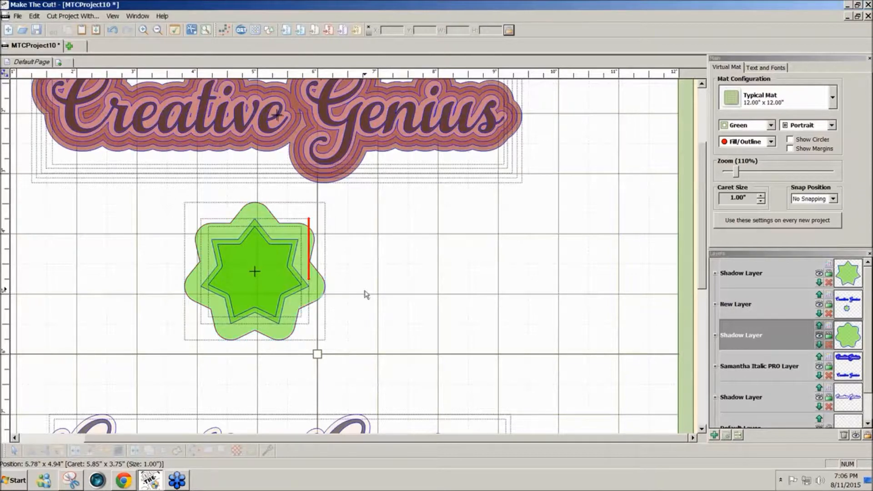
{"action": "left_click", "coordinate": [320, 300]}
{"action": "left_click_drag", "start_coordinate": [321, 300], "coordinate": [553, 291]}
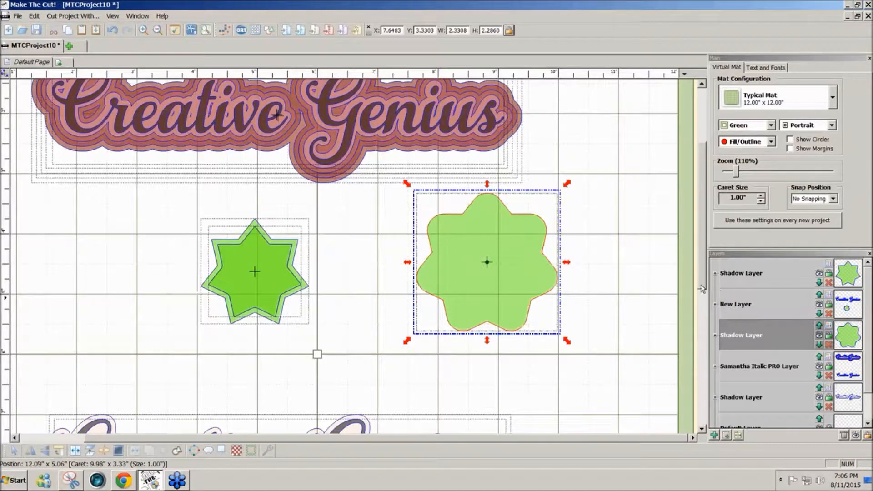
Set the virtual mat's color scheme back to Contrast and color the large rounded shadow shape light green.
{"action": "scroll", "coordinate": [702, 288], "scroll_direction": "up", "scroll_amount": 2}
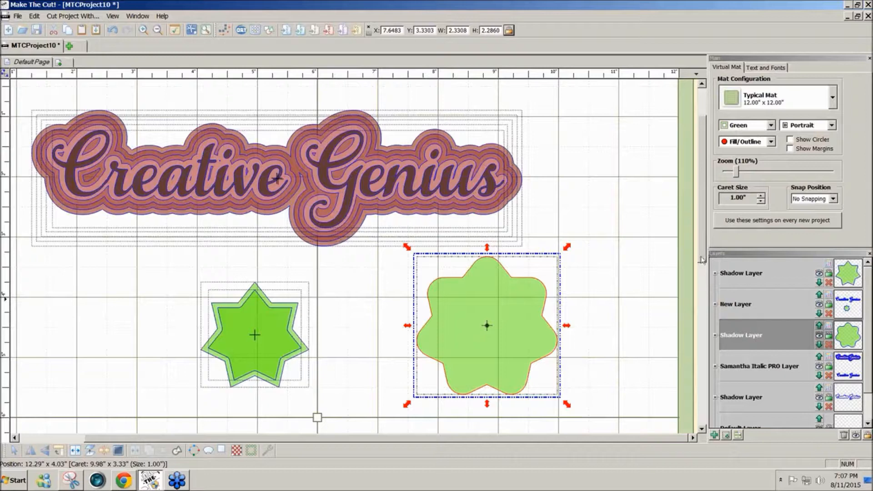
{"action": "left_click_drag", "start_coordinate": [702, 257], "coordinate": [700, 243]}
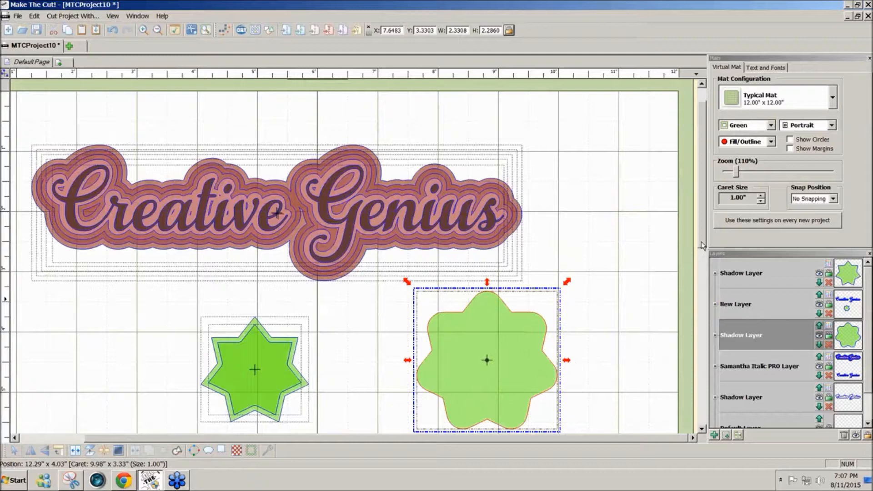
{"action": "left_click_drag", "start_coordinate": [701, 243], "coordinate": [703, 279]}
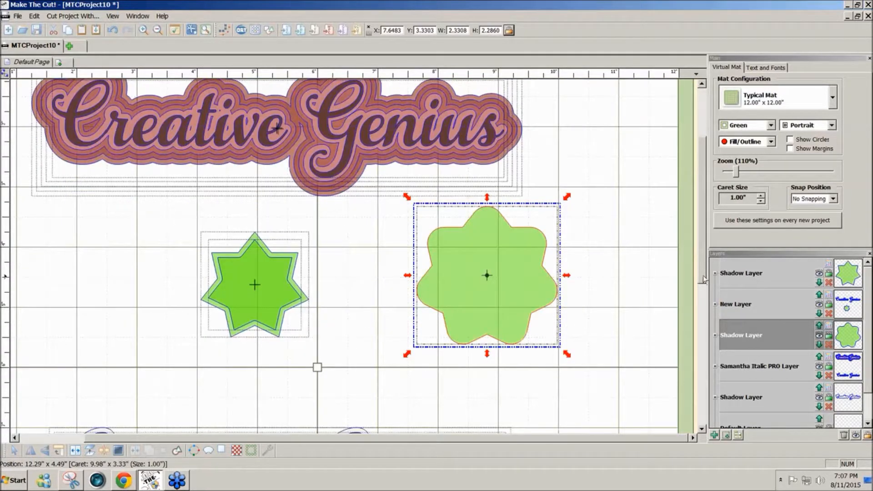
{"action": "left_click_drag", "start_coordinate": [703, 279], "coordinate": [705, 245]}
{"action": "left_click", "coordinate": [771, 125]}
{"action": "left_click", "coordinate": [742, 200]}
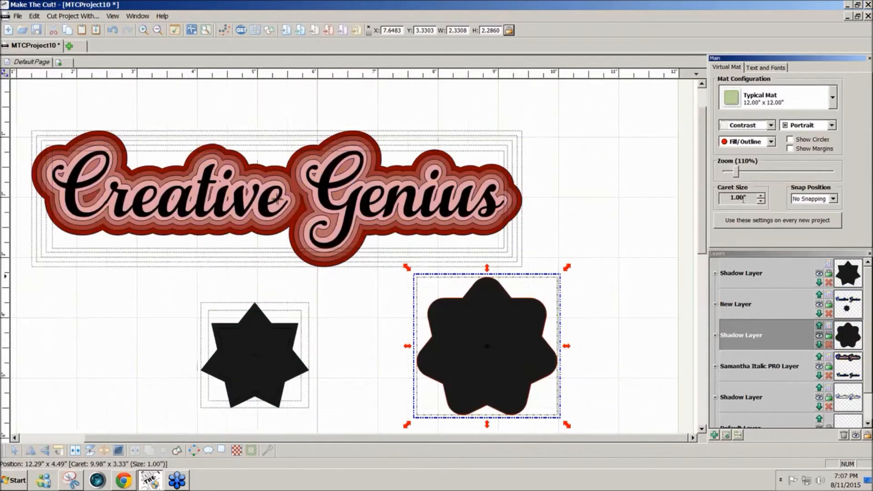
{"action": "left_click", "coordinate": [828, 325]}
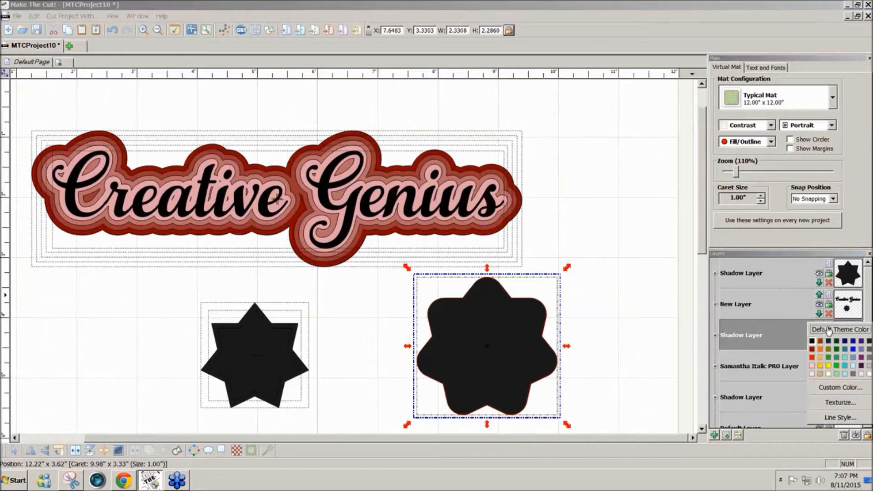
{"action": "left_click", "coordinate": [837, 373]}
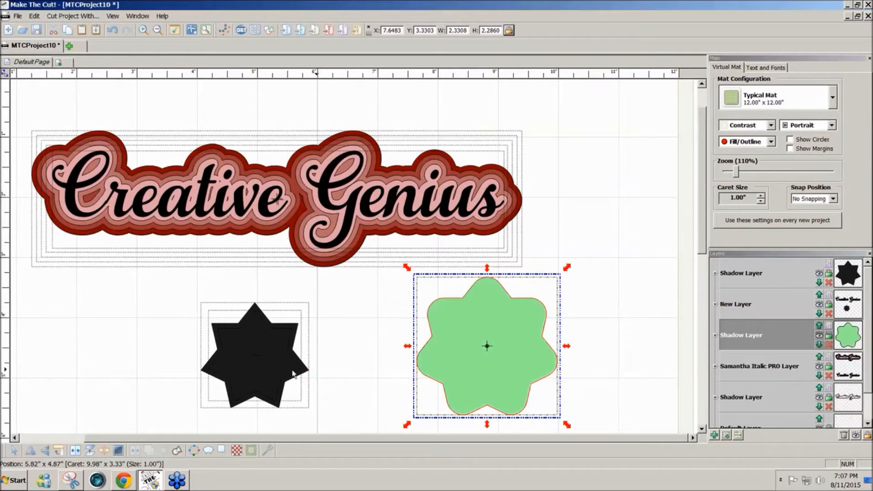
Color the smaller inset star's shadow layer light orange.
{"action": "left_click", "coordinate": [852, 273]}
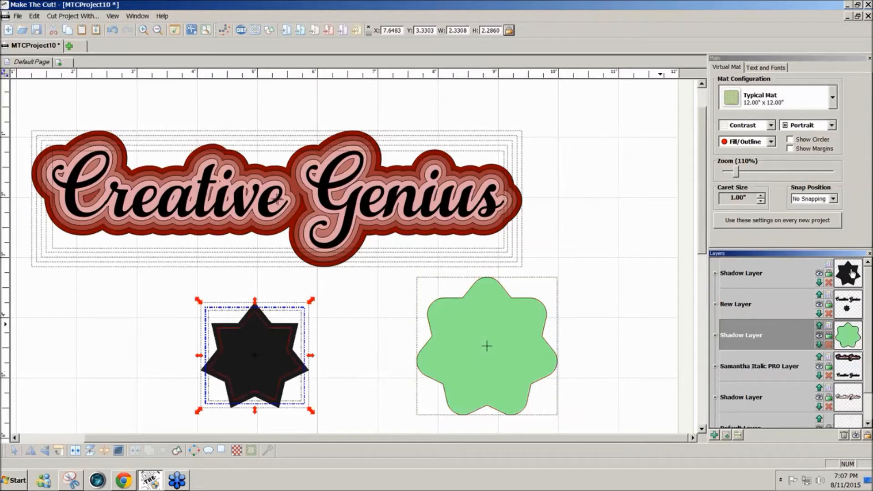
{"action": "left_click", "coordinate": [821, 311]}
{"action": "left_click", "coordinate": [621, 344]}
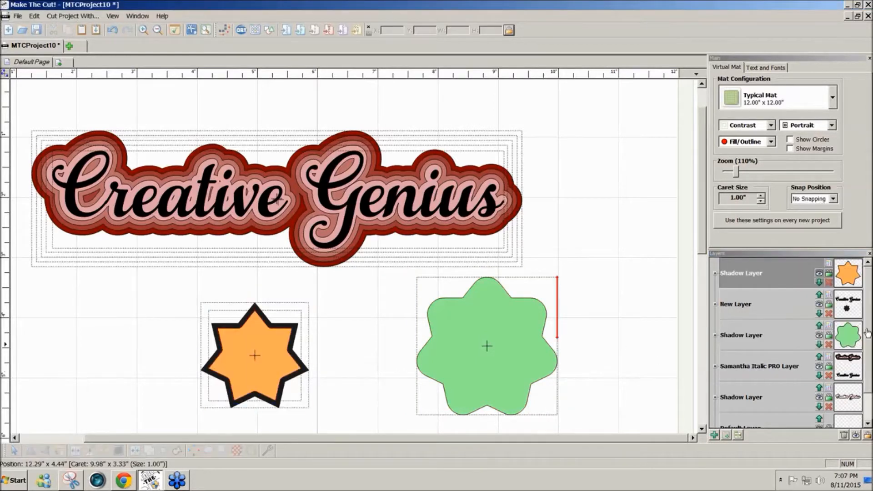
{"action": "scroll", "coordinate": [867, 345], "scroll_direction": "down", "scroll_amount": 1}
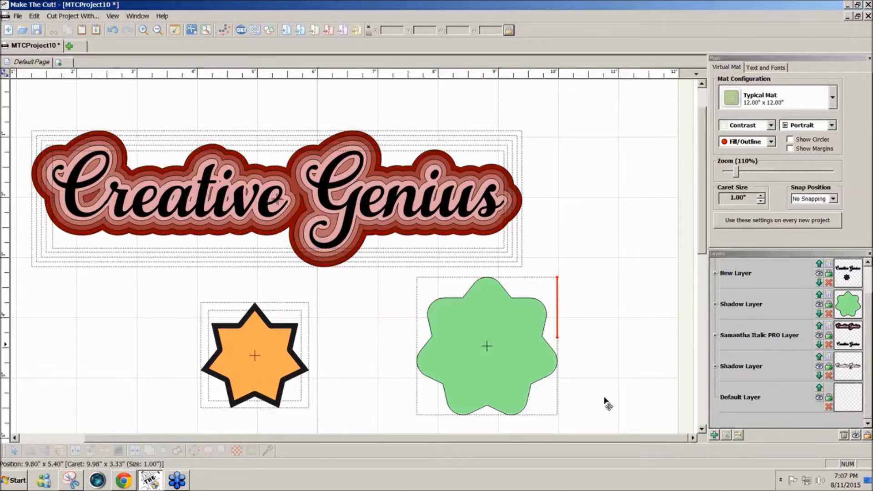
{"action": "left_click", "coordinate": [307, 374]}
{"action": "left_click", "coordinate": [638, 420]}
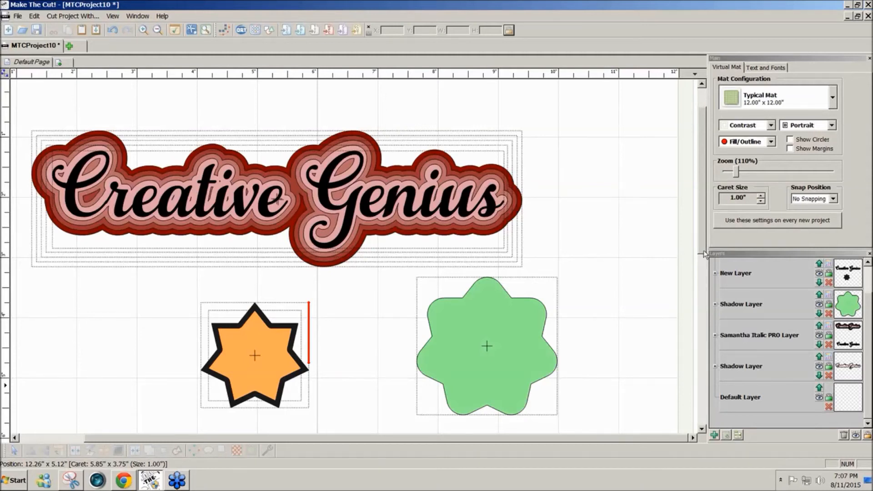
{"action": "left_click_drag", "start_coordinate": [703, 250], "coordinate": [703, 250]}
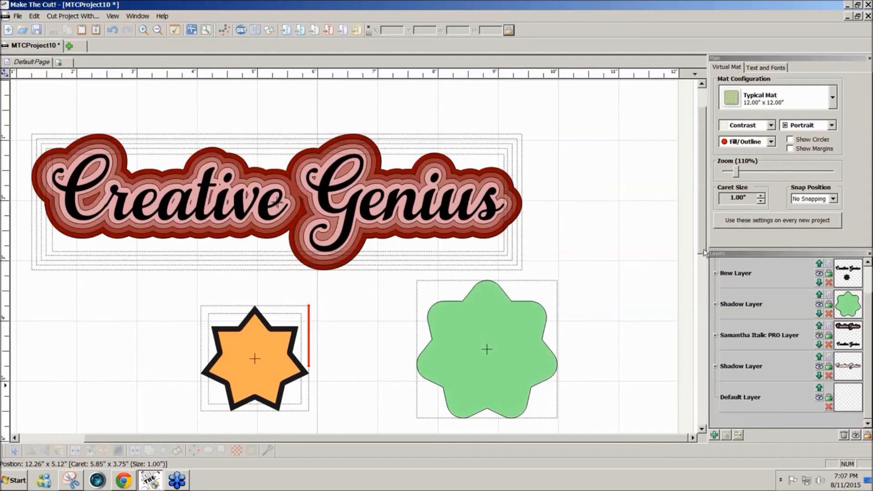